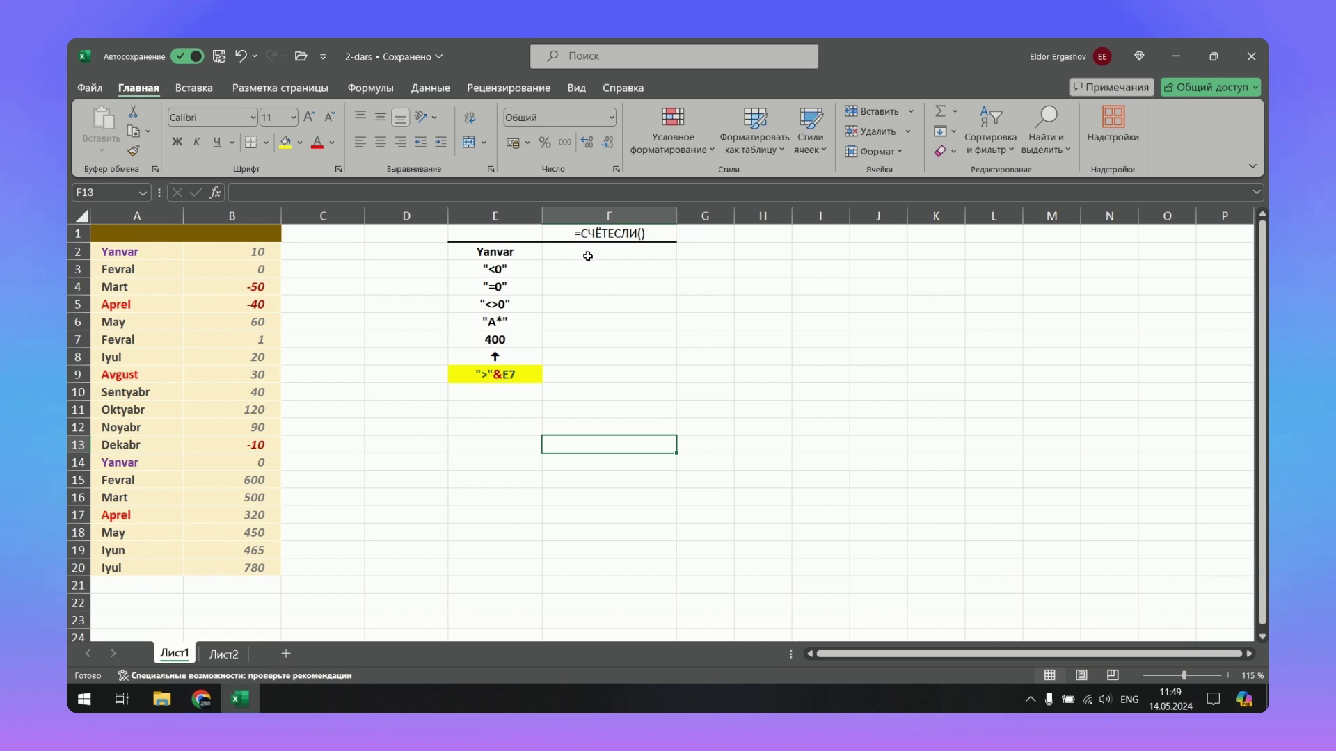
# Enter =СЧЁТЕСЛИ(A2:A20;"Yanvar") in F2 to count Yanvar entries, returning 2.
pyautogui.click(588, 256)
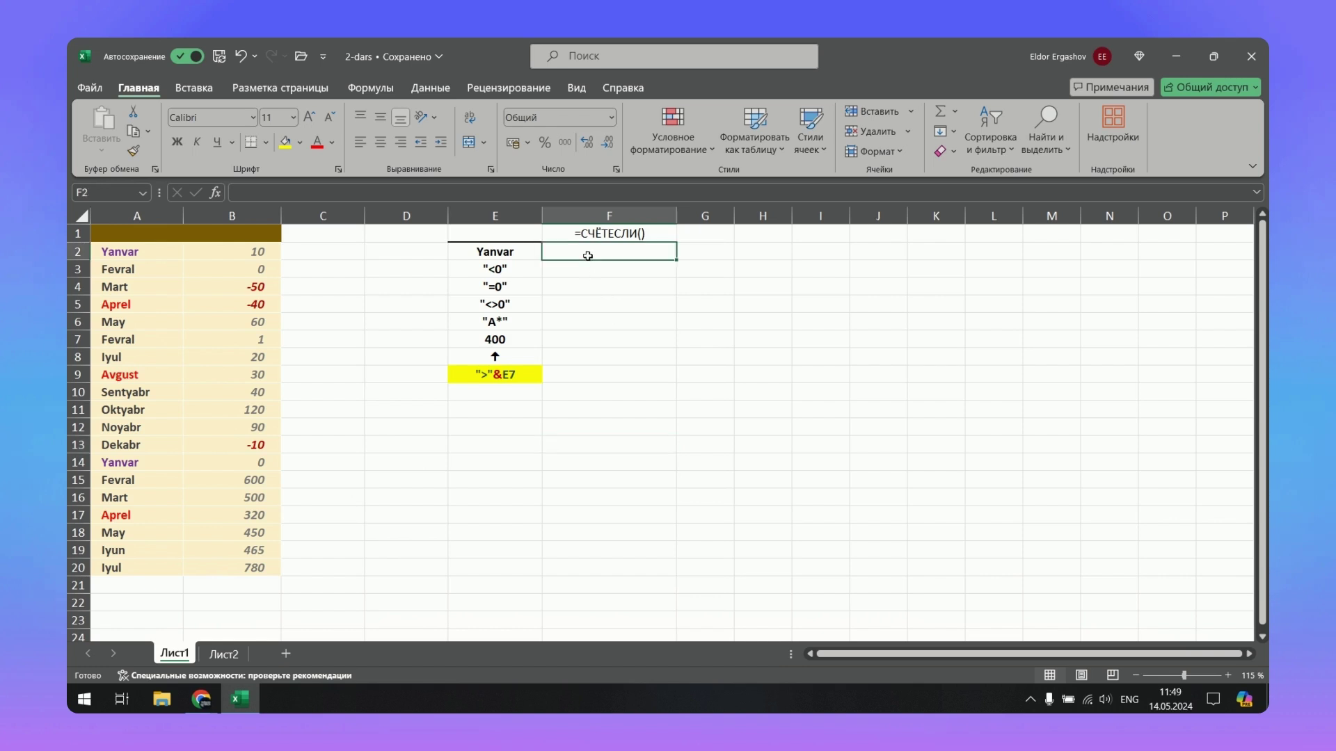
pyautogui.hotkey('alt', 'shift')
pyautogui.hotkey('alt', 'shift')
pyautogui.write('=')
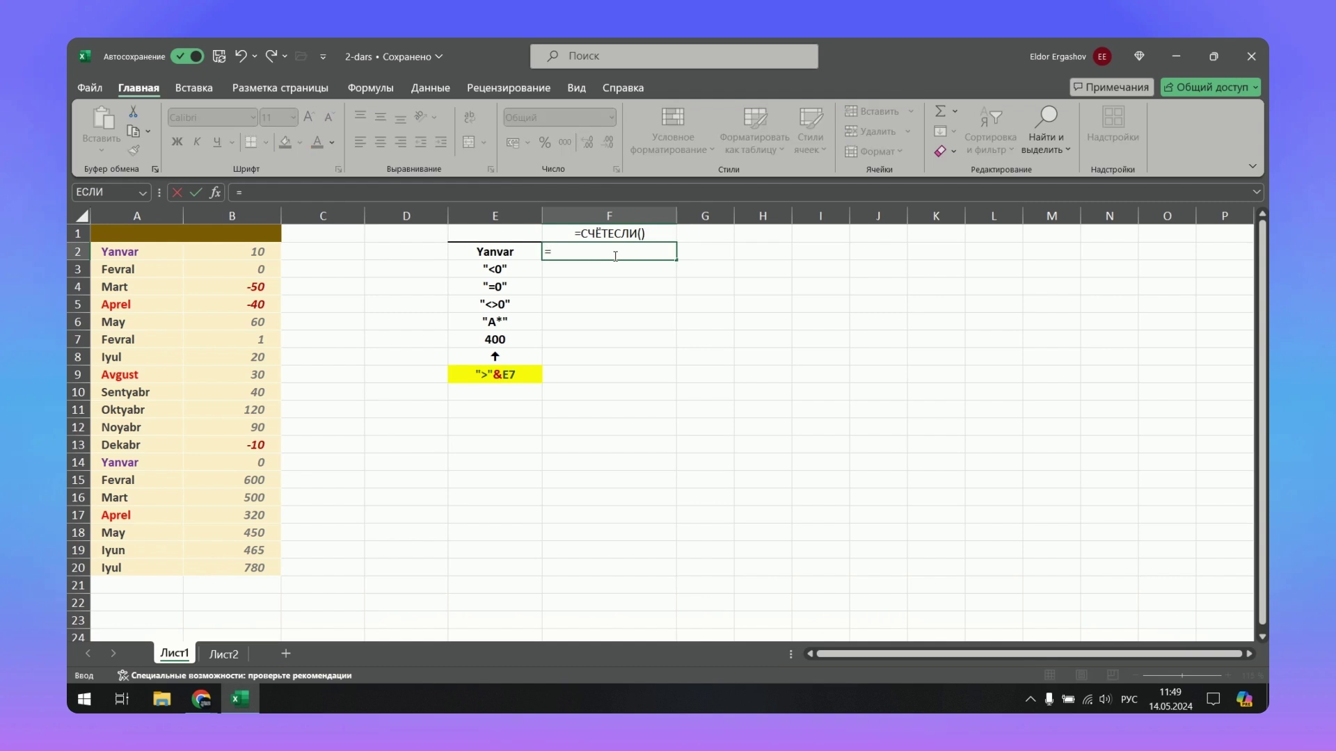
pyautogui.write('с')
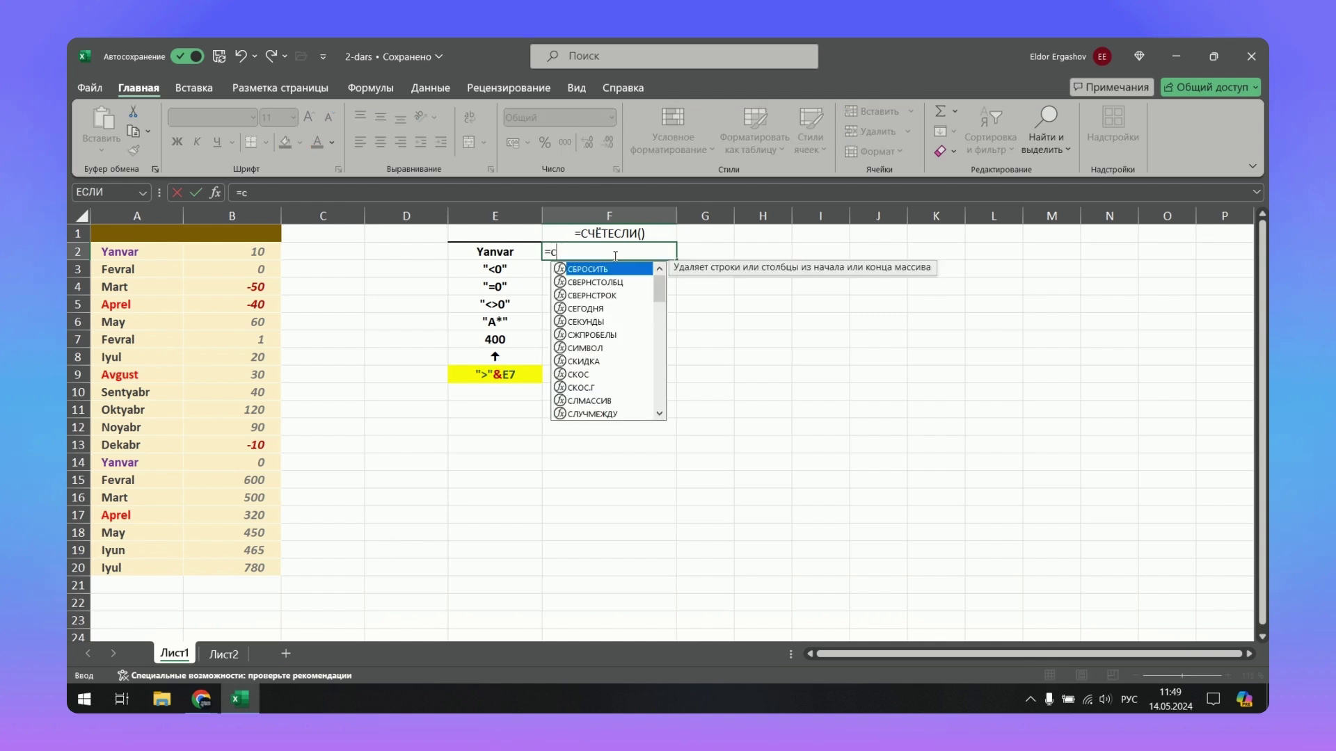
pyautogui.write('ч')
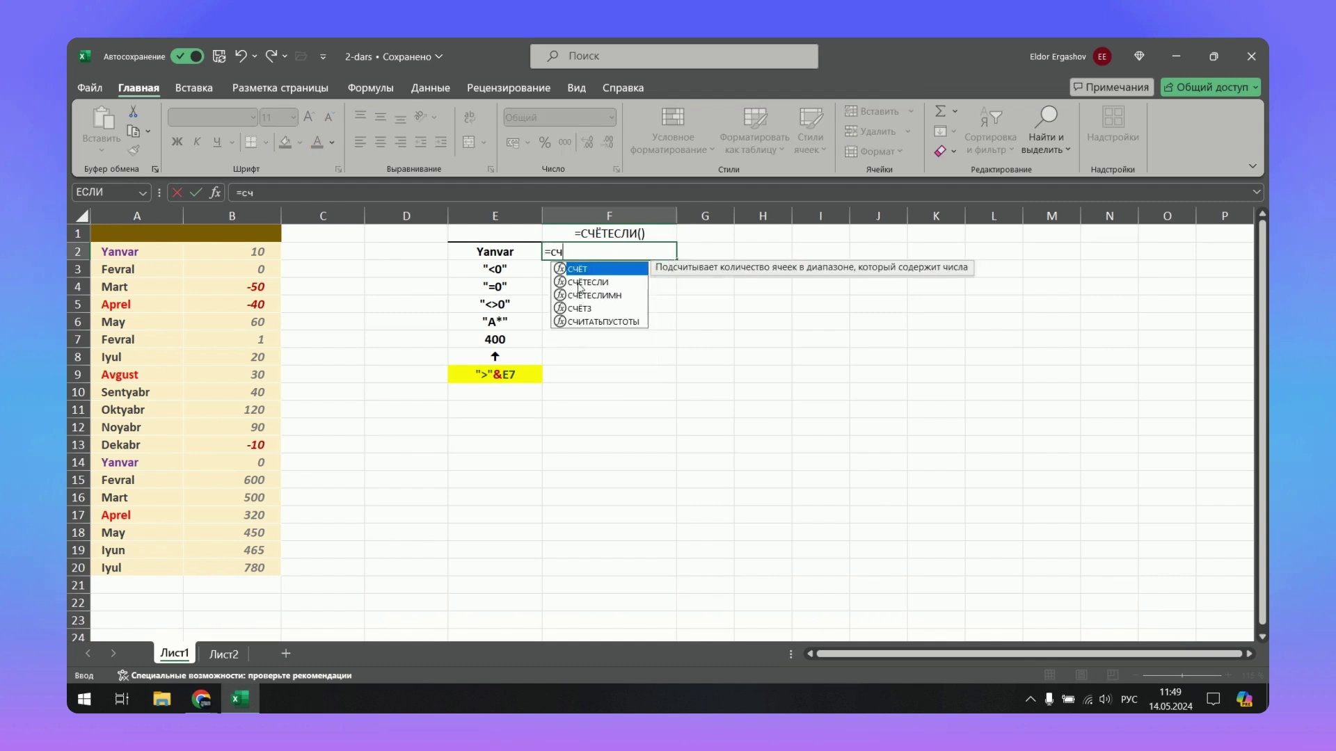
pyautogui.press('Down')
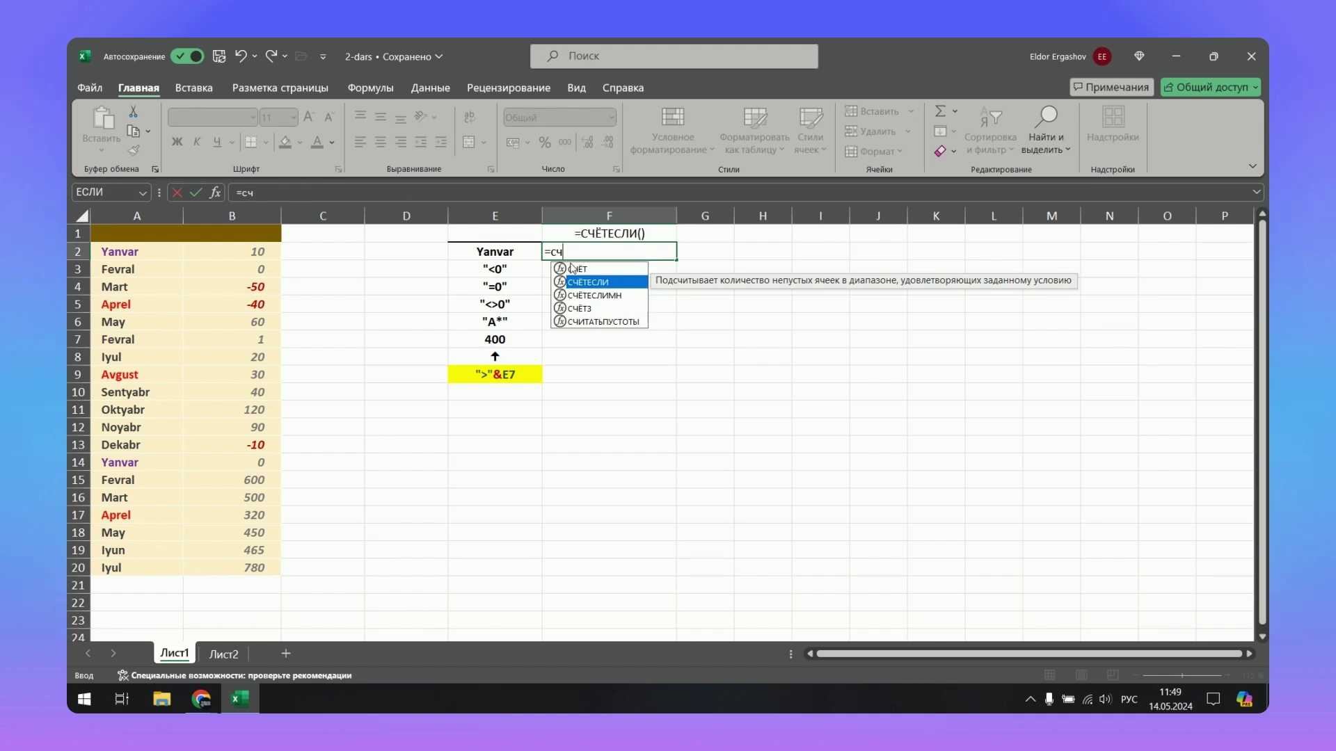
pyautogui.press('Tab')
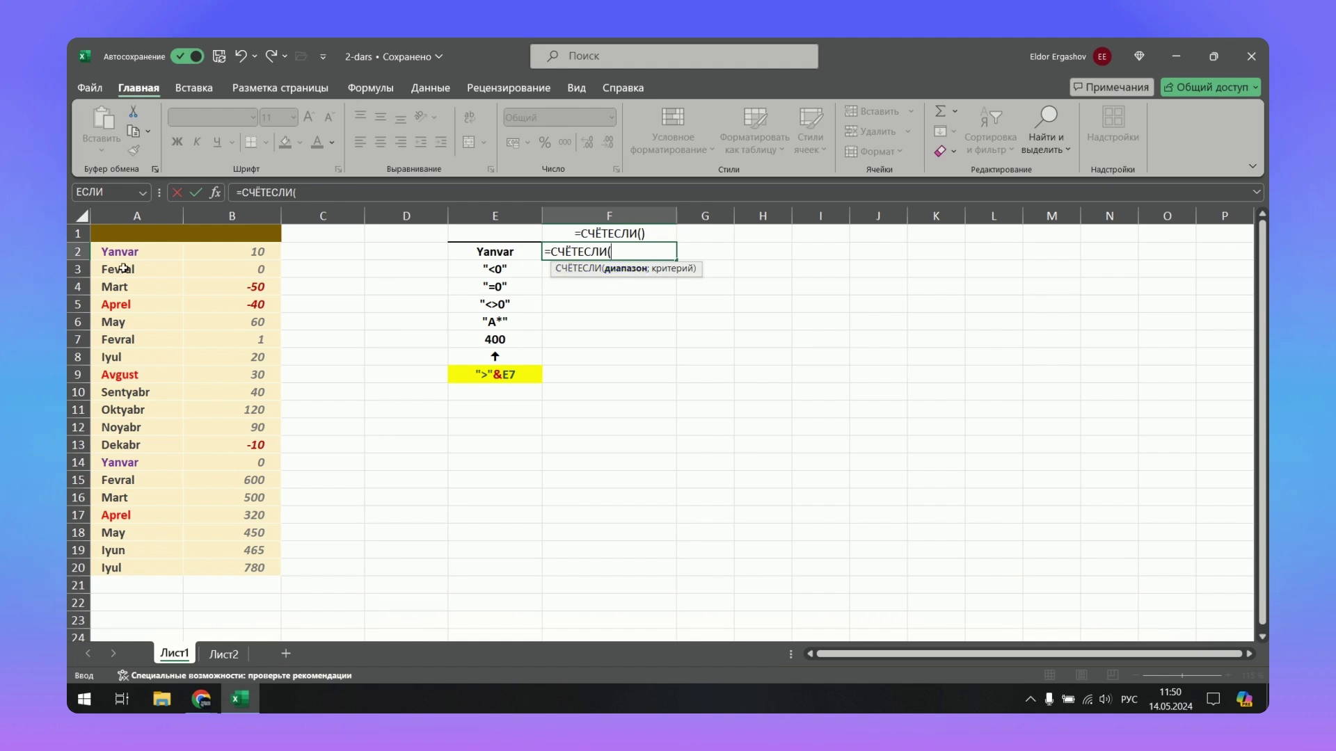
pyautogui.moveTo(129, 251); pyautogui.dragTo(145, 572)
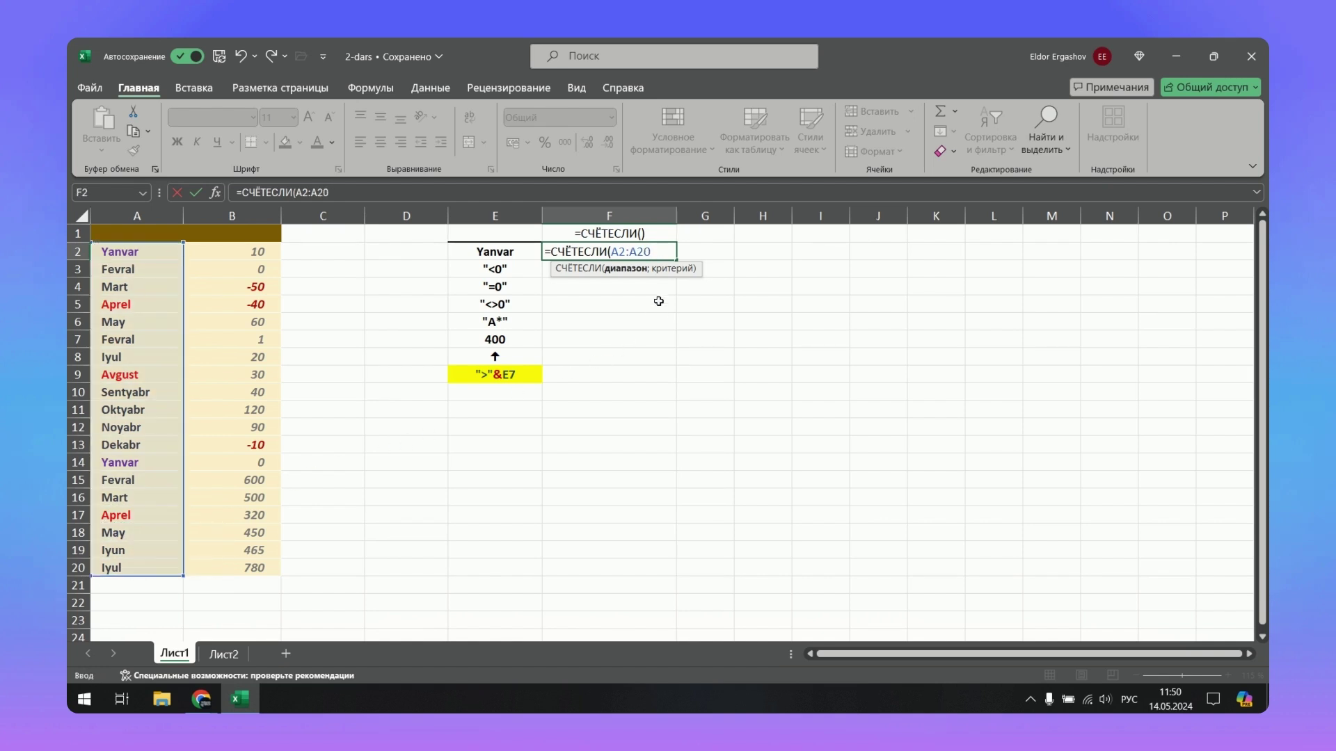
pyautogui.hotkey('alt', 'shift')
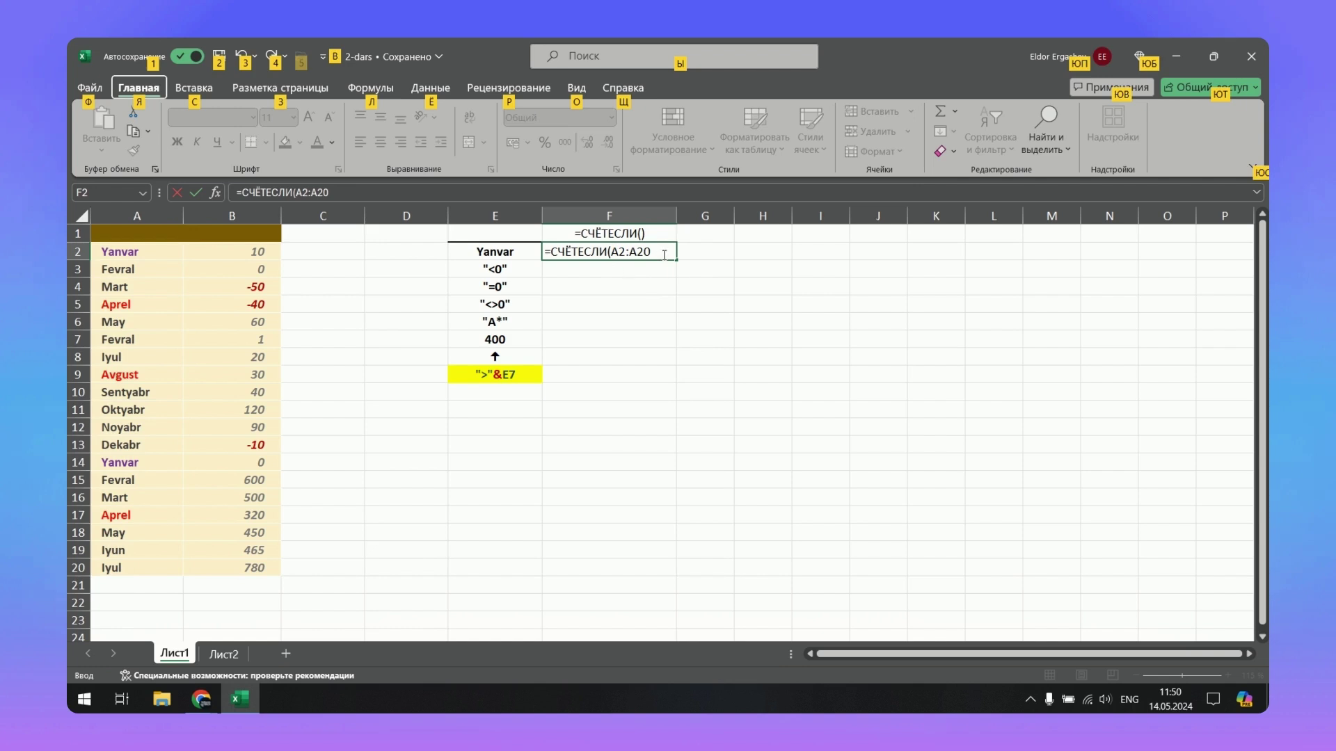
pyautogui.click(664, 254)
pyautogui.write(';')
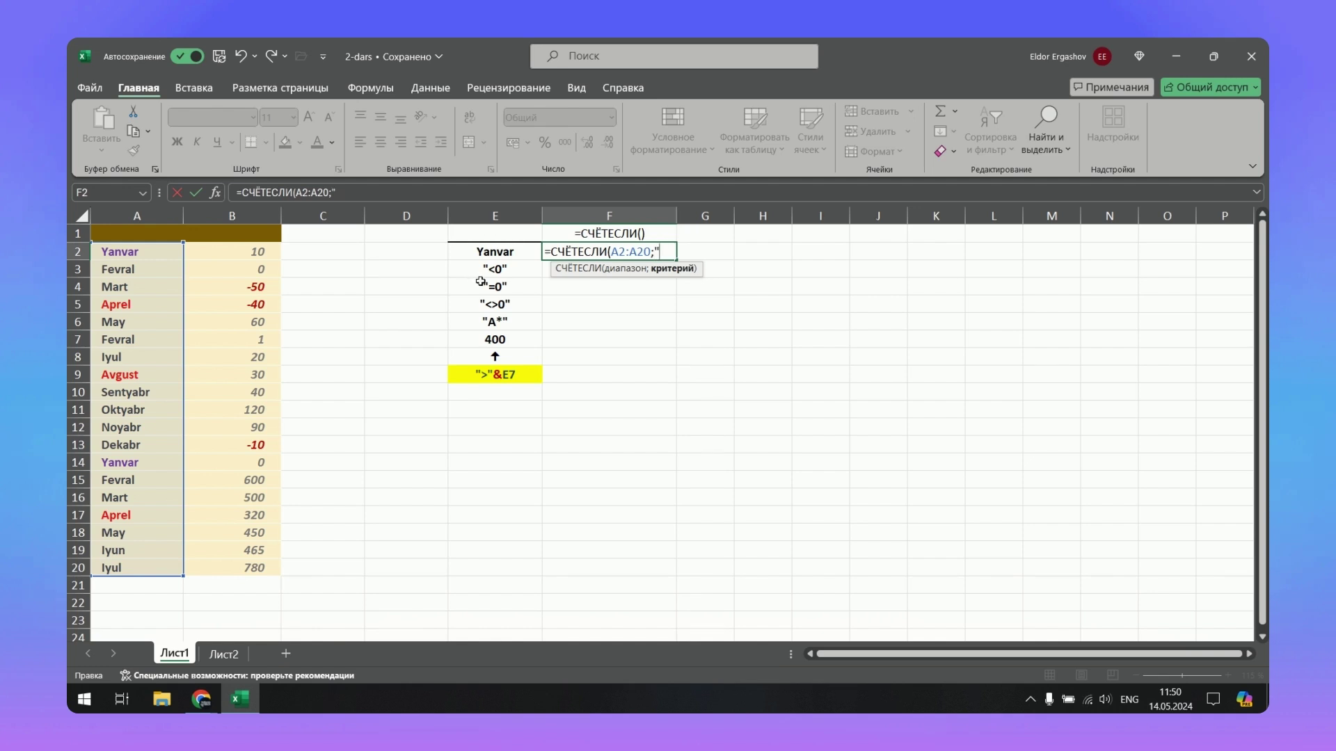
pyautogui.write('Yanvar')
pyautogui.write('"')
pyautogui.press('Return')
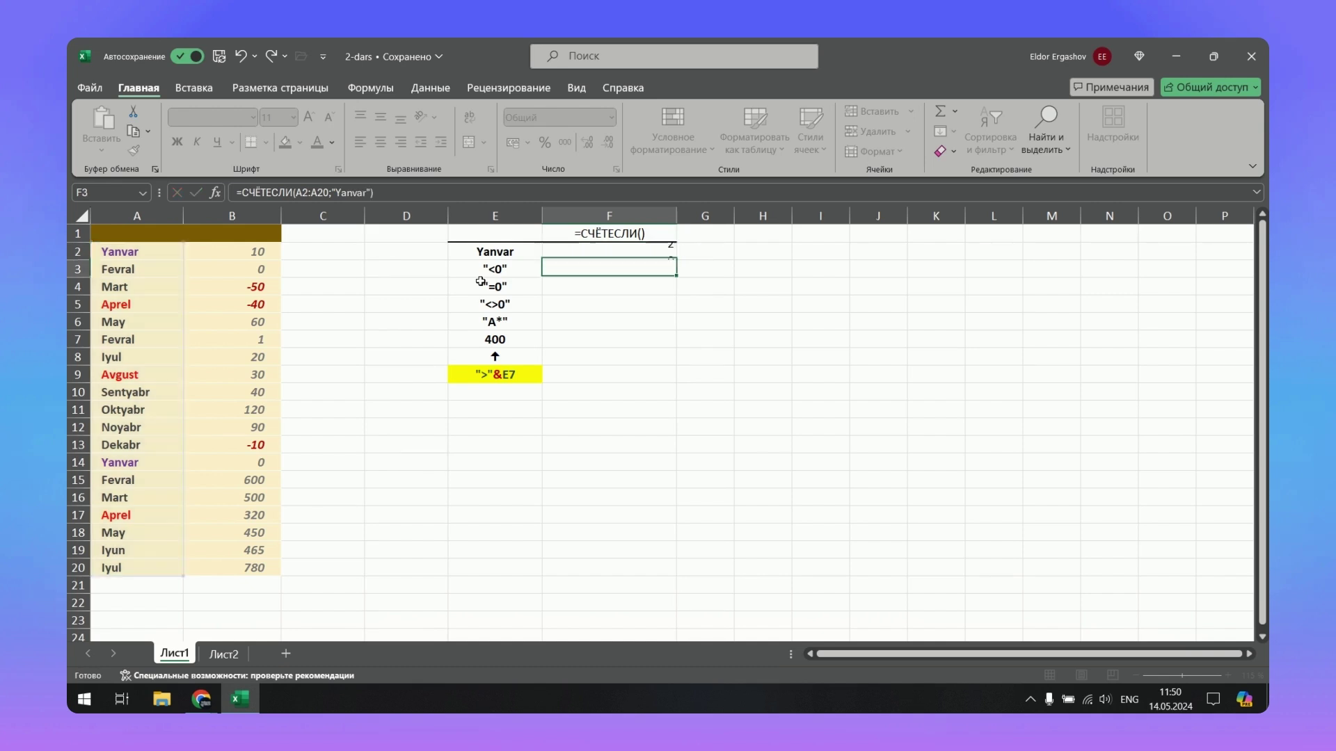
pyautogui.click(614, 251)
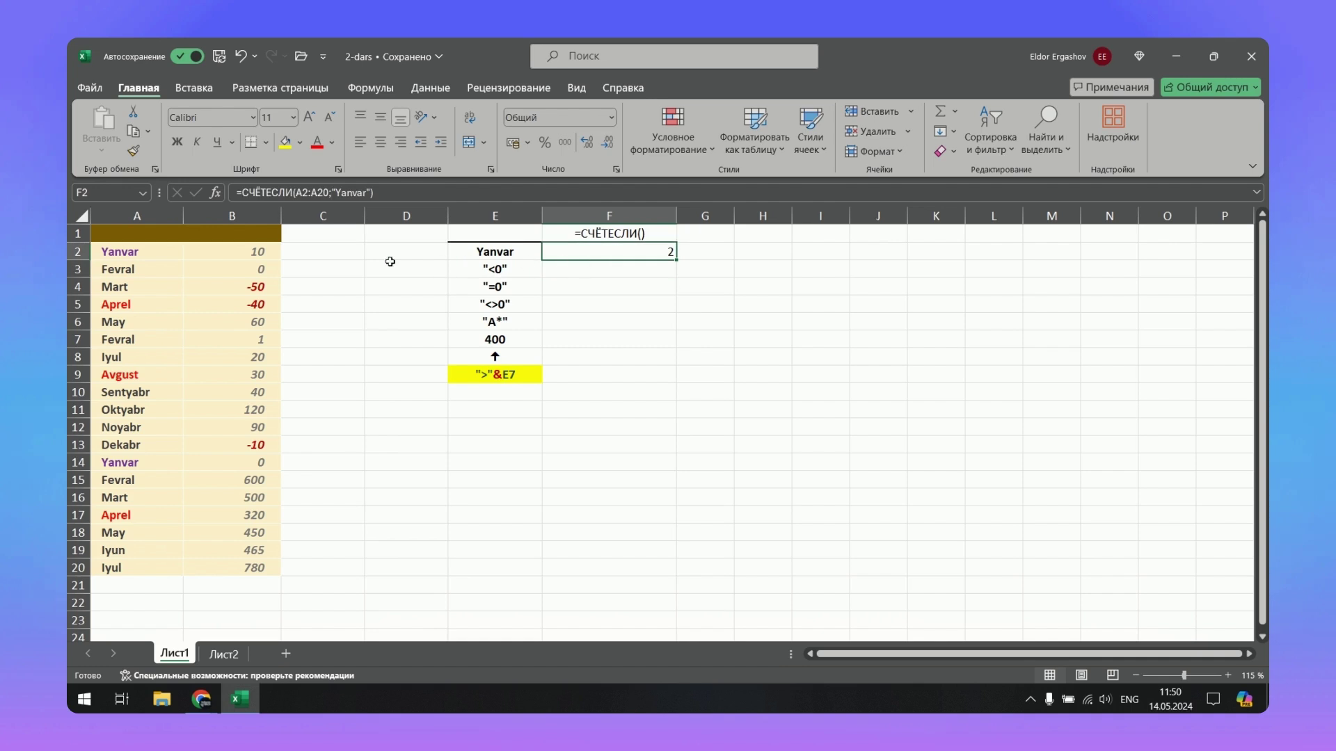
# Review the Yanvar entries in column A and clear the Yanvar criterion from F2's formula.
pyautogui.click(131, 252)
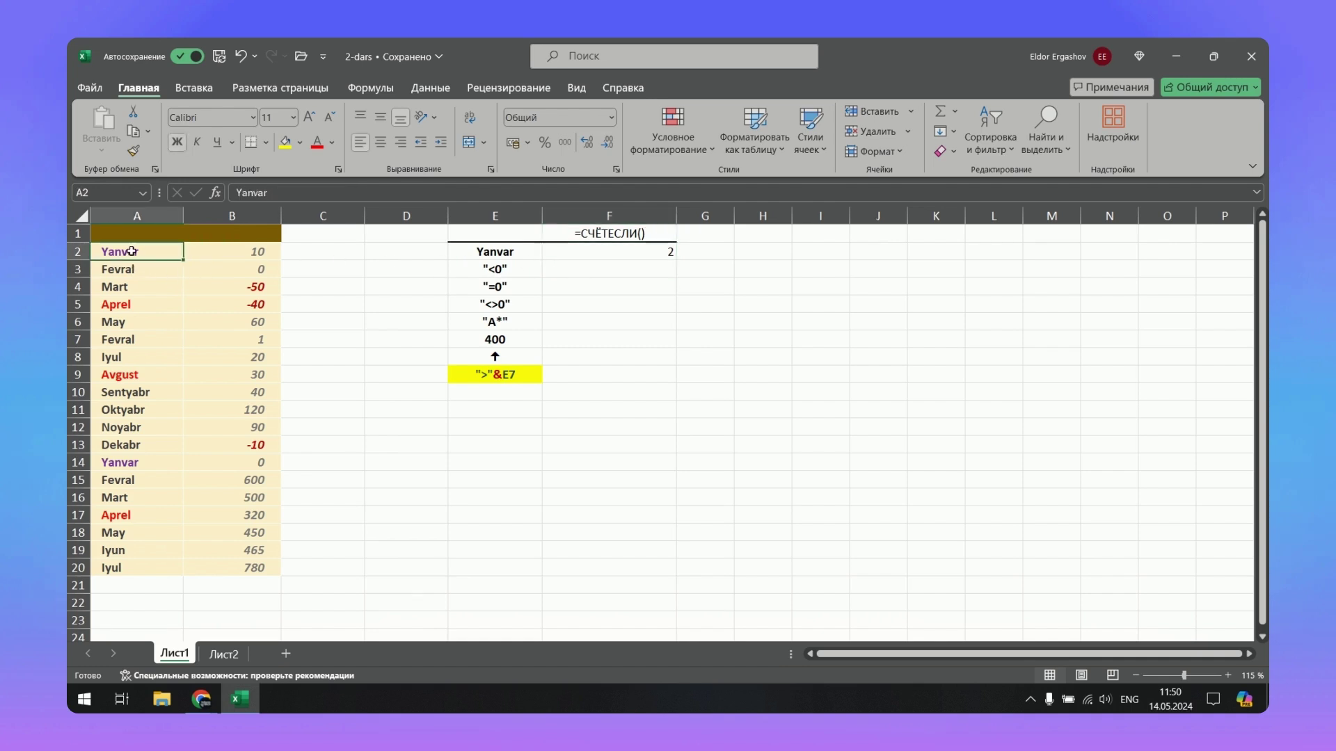
pyautogui.click(118, 469)
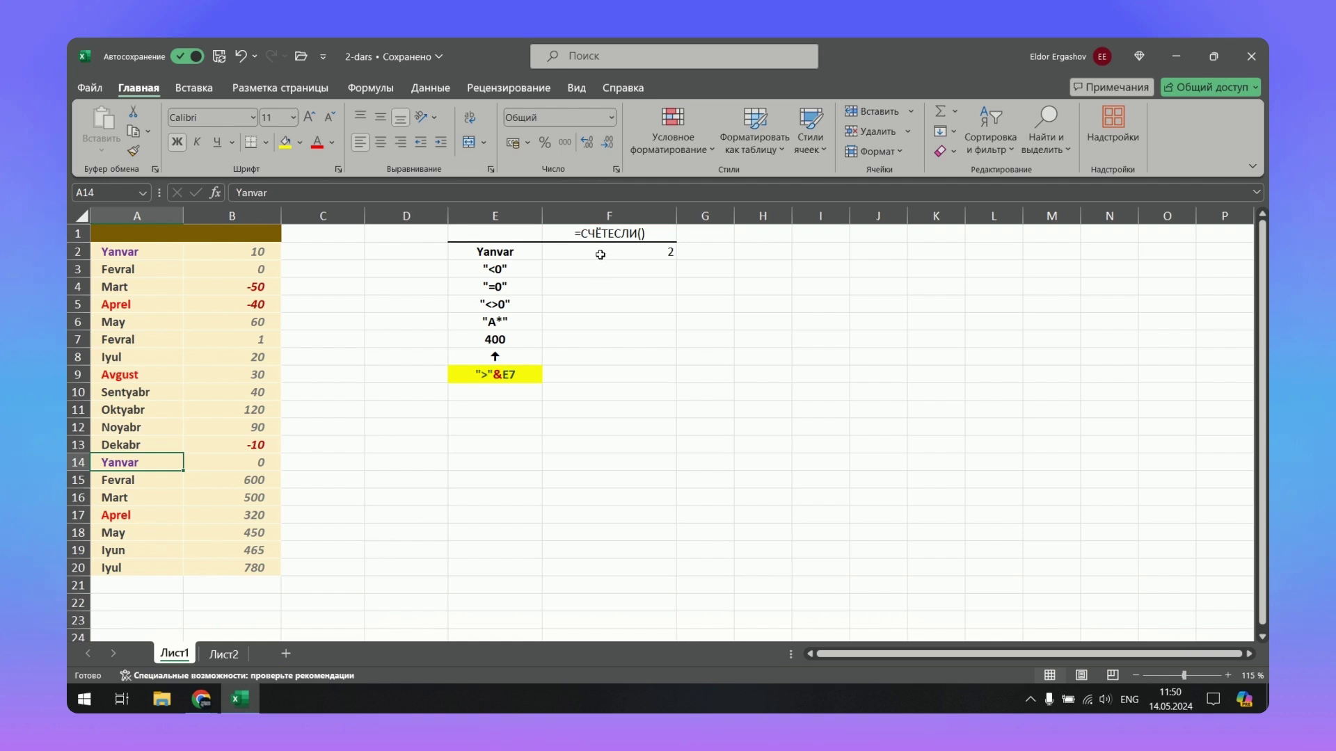
pyautogui.click(600, 255)
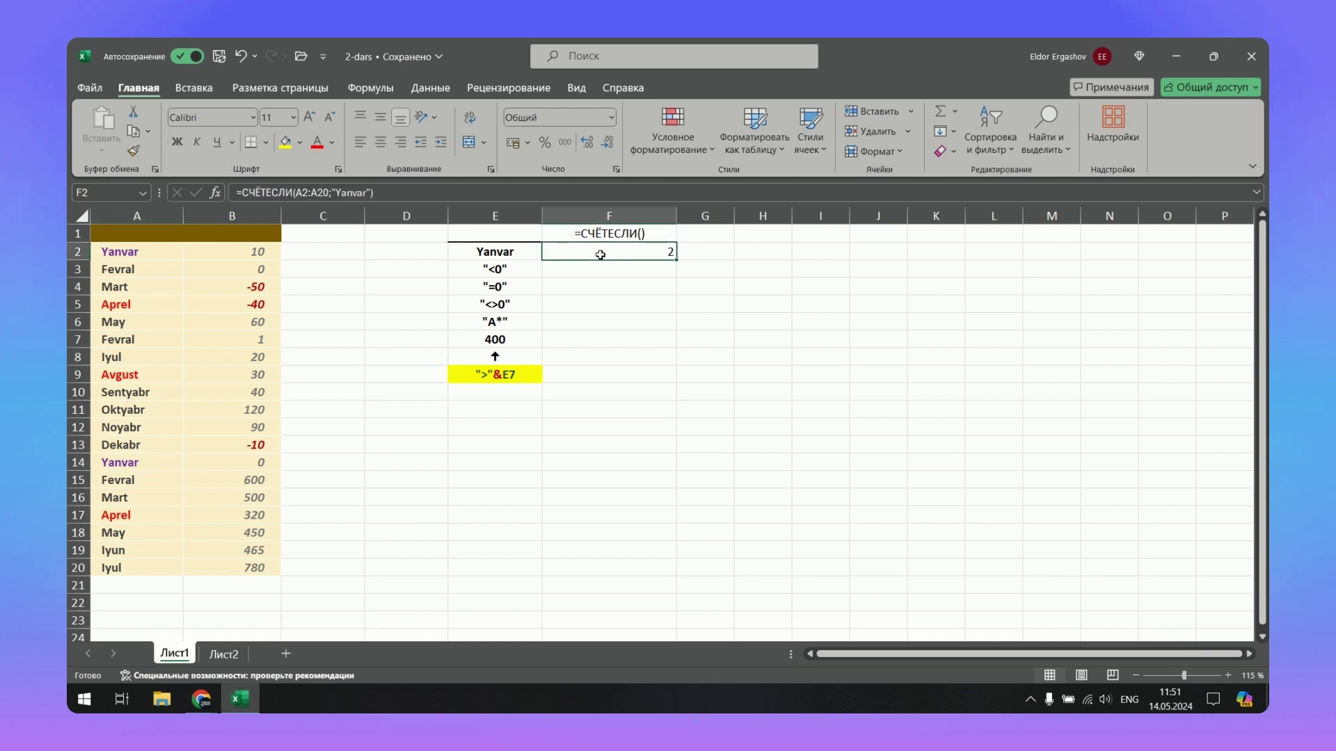
pyautogui.doubleClick(609, 252)
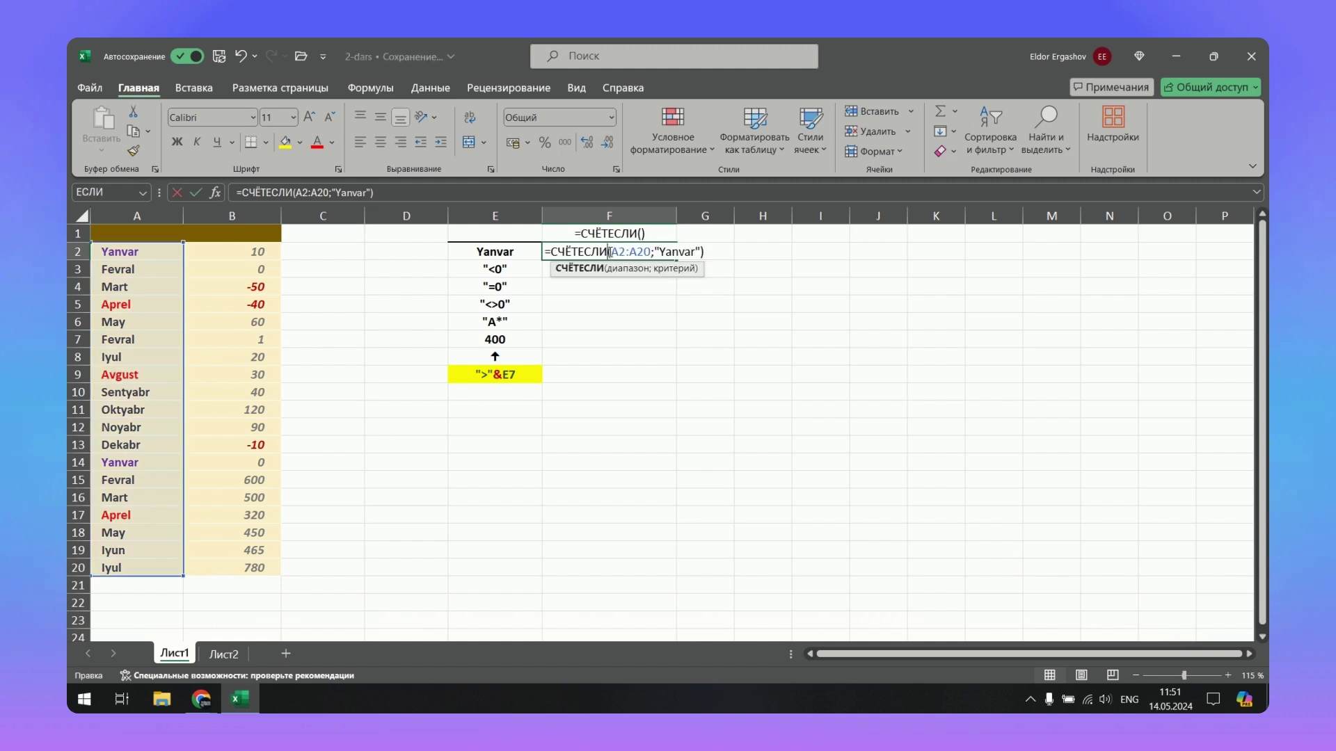
pyautogui.click(661, 252)
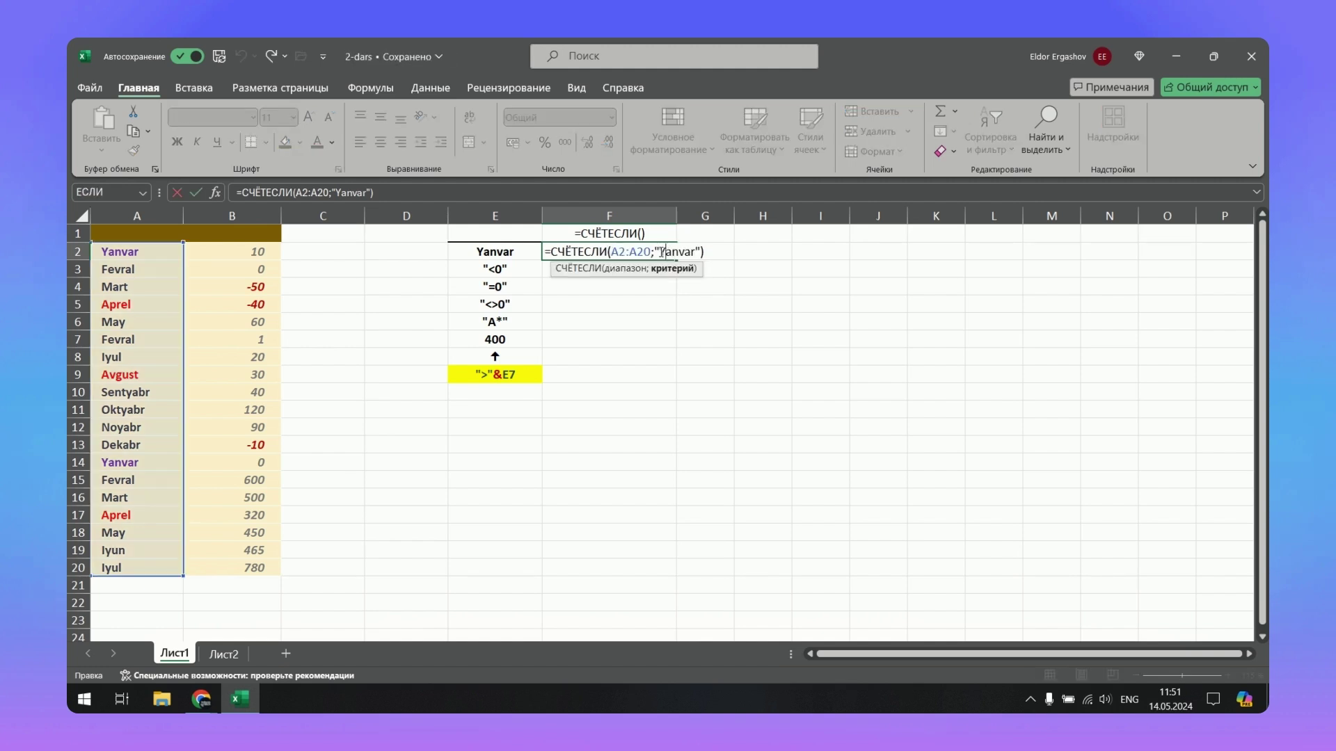
pyautogui.moveTo(661, 252); pyautogui.dragTo(693, 252)
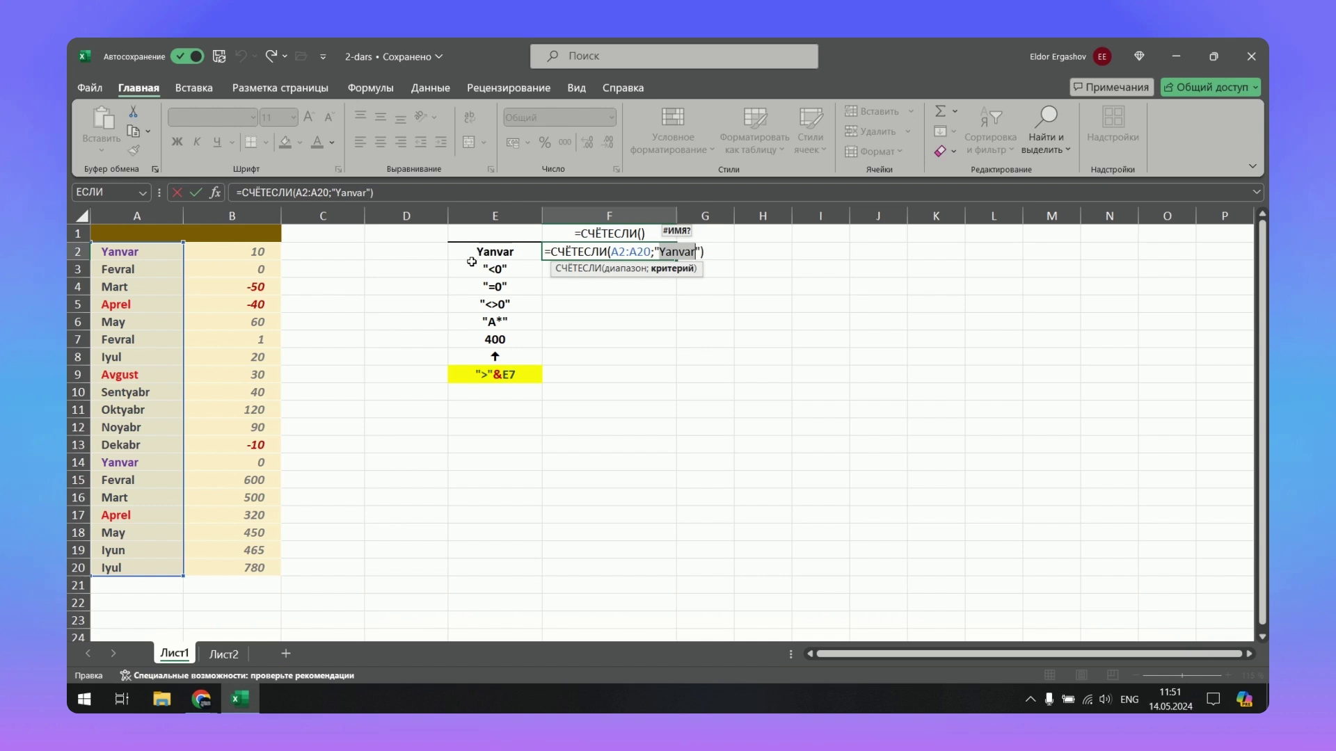
pyautogui.press('BackSpace')
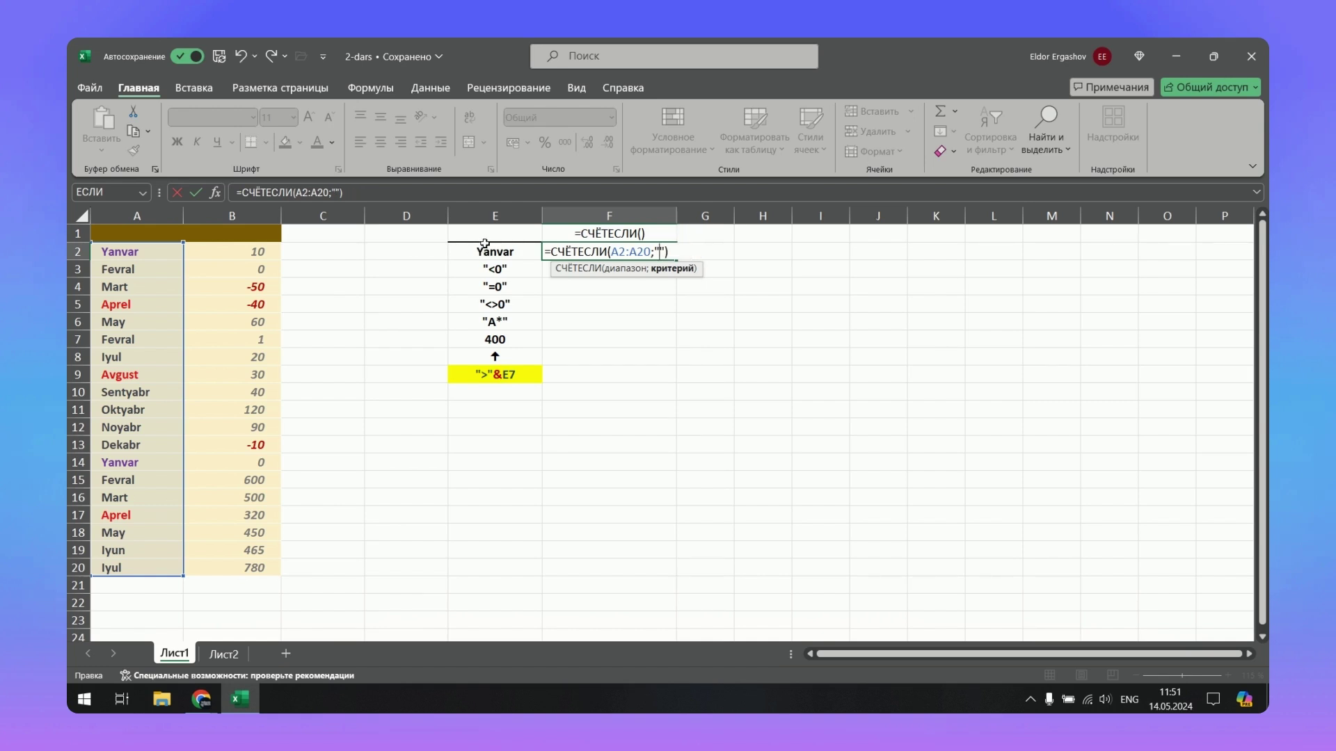
pyautogui.press('Return')
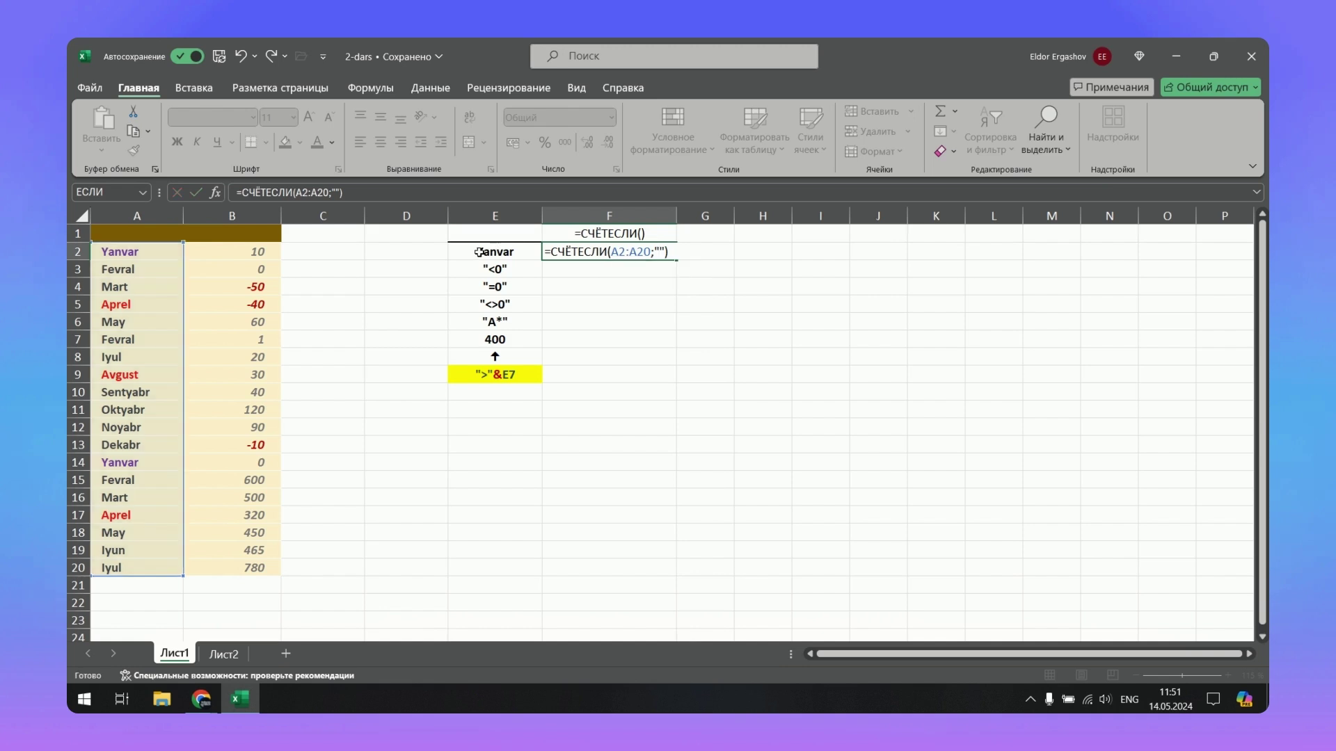
pyautogui.click(478, 252)
# Make F2's criterion a reference to cell E2, giving =СЧЁТЕСЛИ(A2:A20;E2).
pyautogui.click(583, 256)
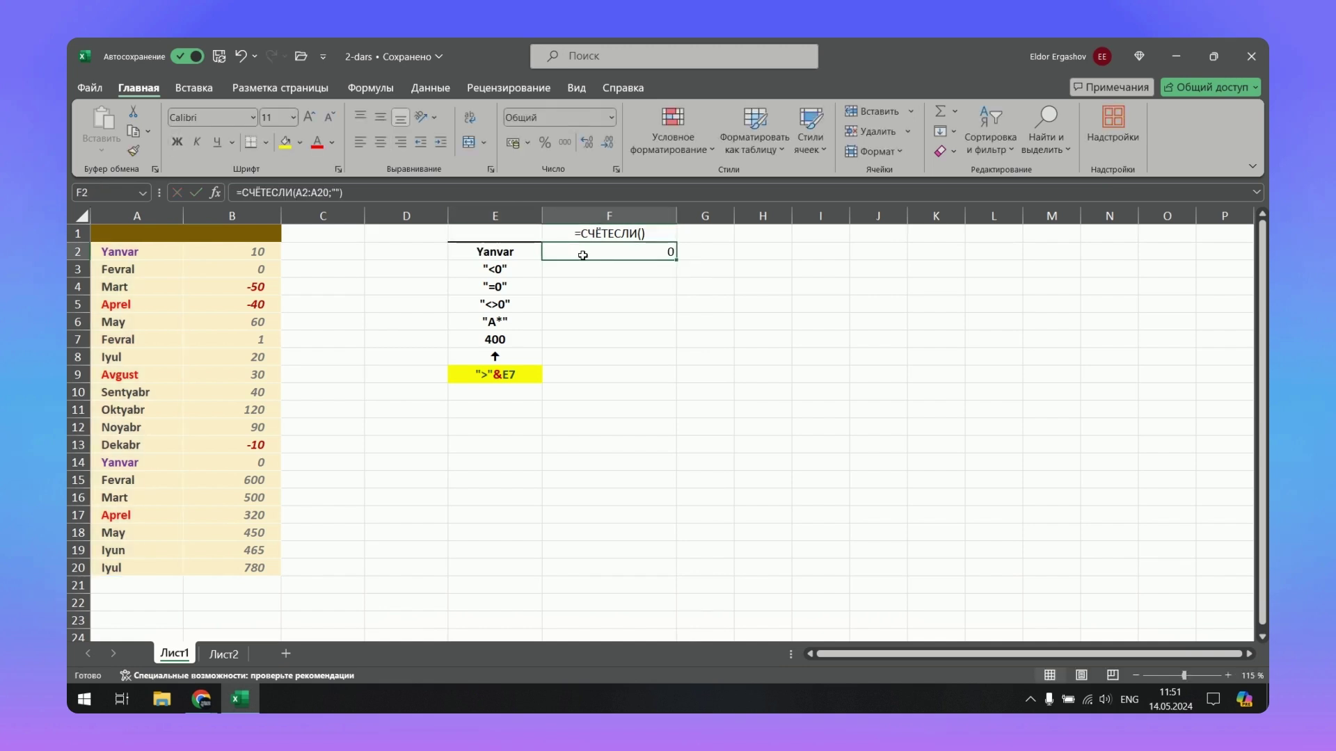
pyautogui.doubleClick(583, 255)
pyautogui.click(659, 253)
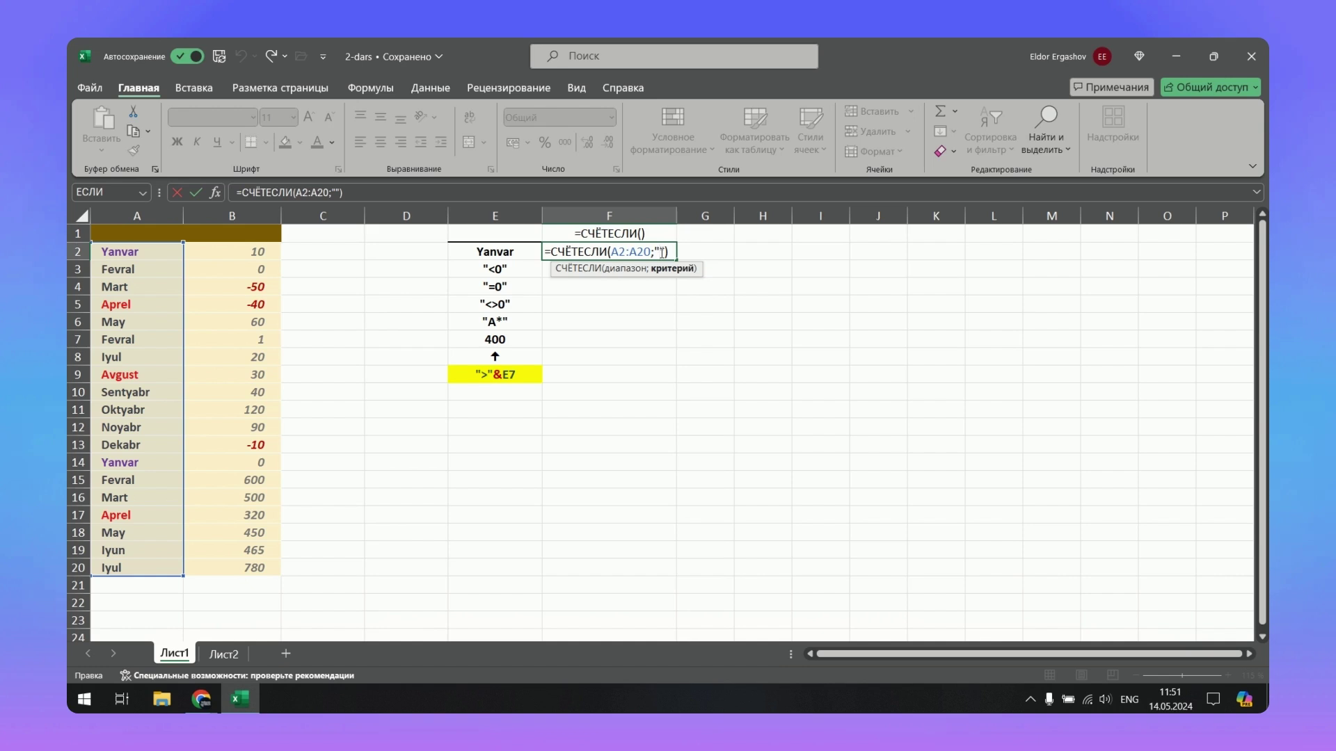
pyautogui.write('E2')
pyautogui.hotkey('ctrl', 'Return')
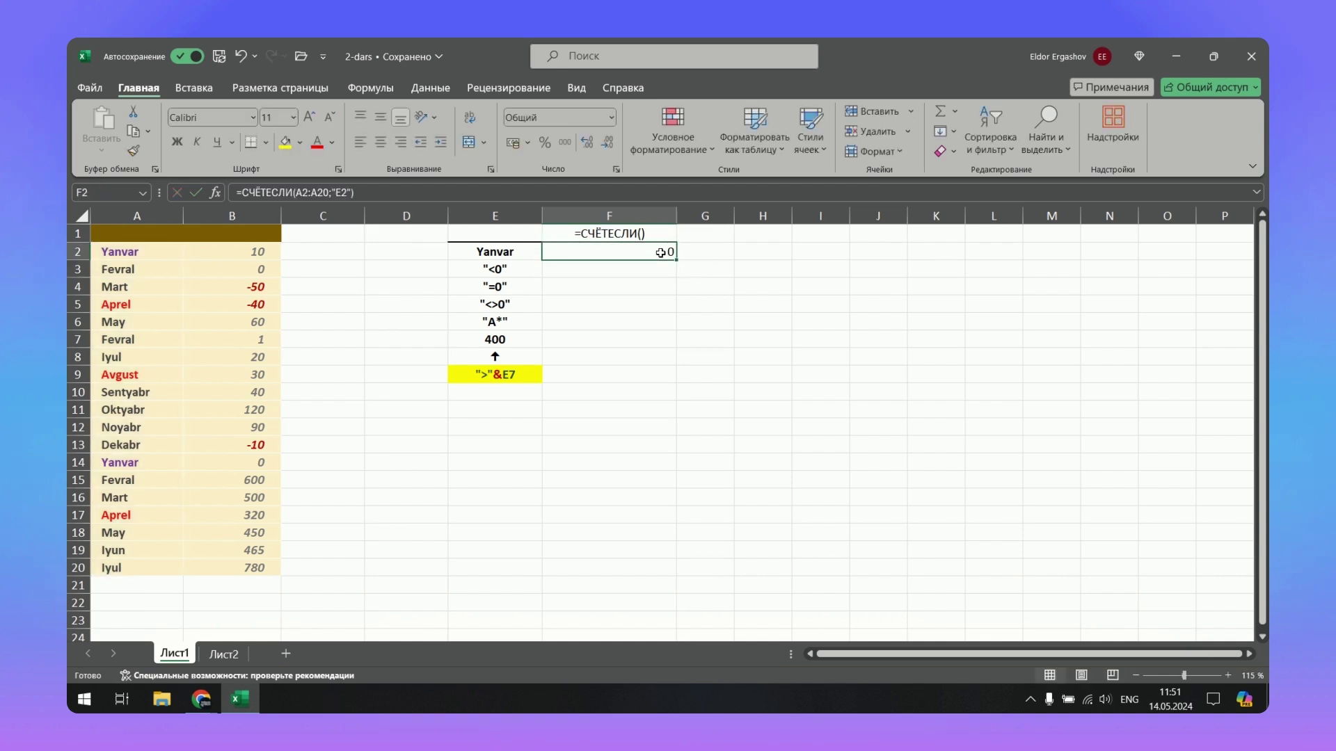
pyautogui.doubleClick(660, 252)
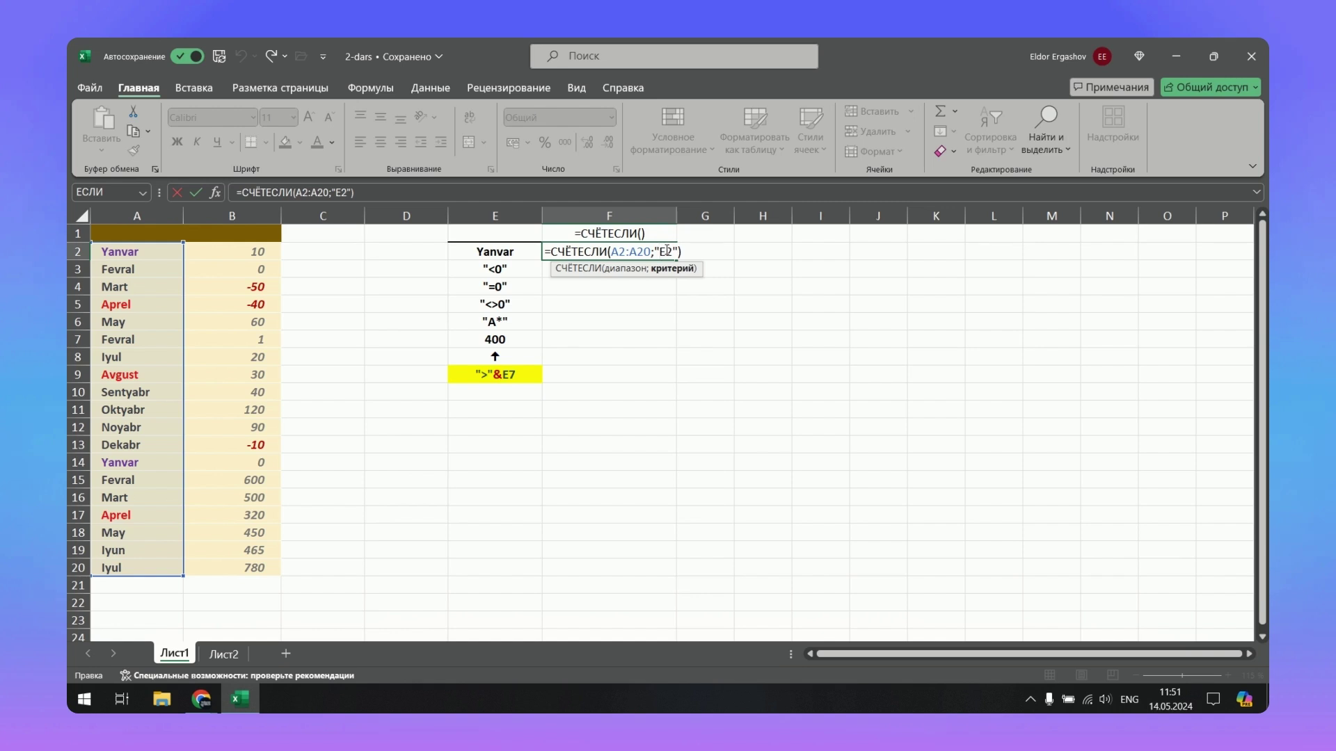
pyautogui.press('Delete')
pyautogui.press('Delete')
pyautogui.press('Delete')
pyautogui.write('E2')
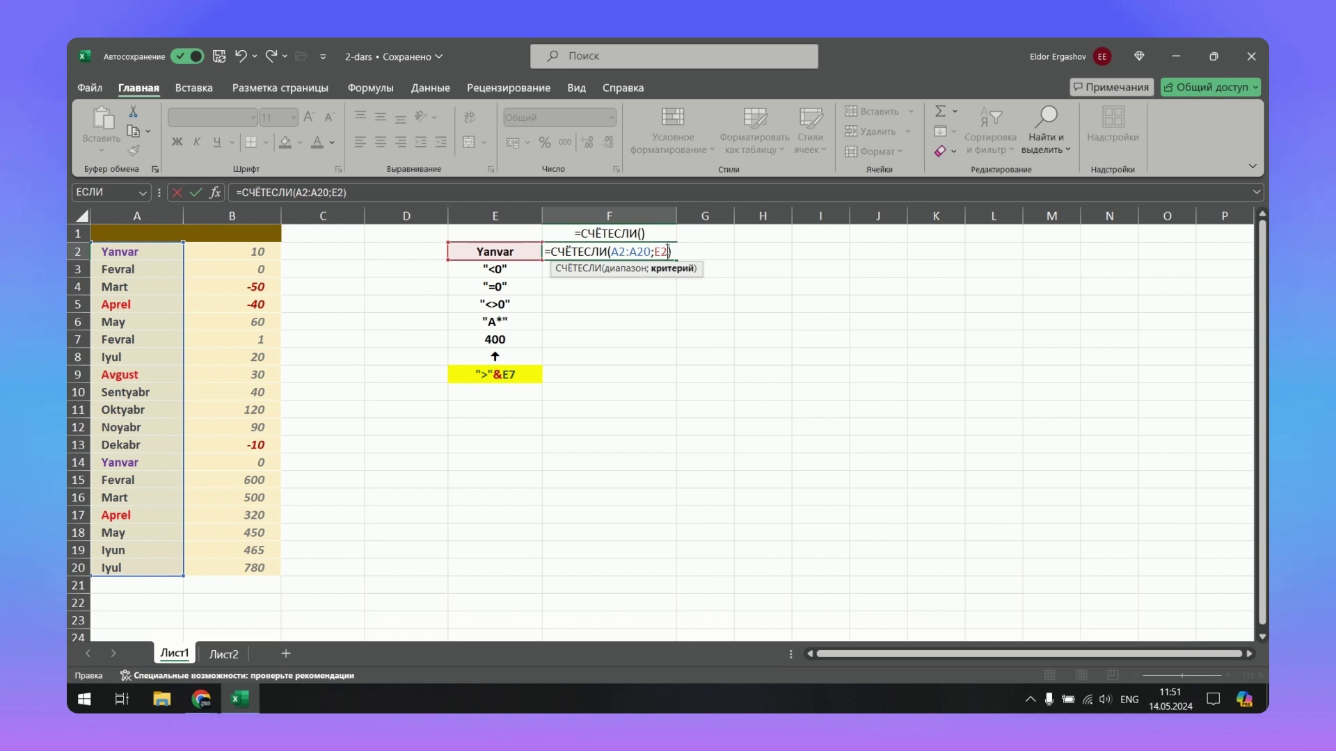
pyautogui.press('Return')
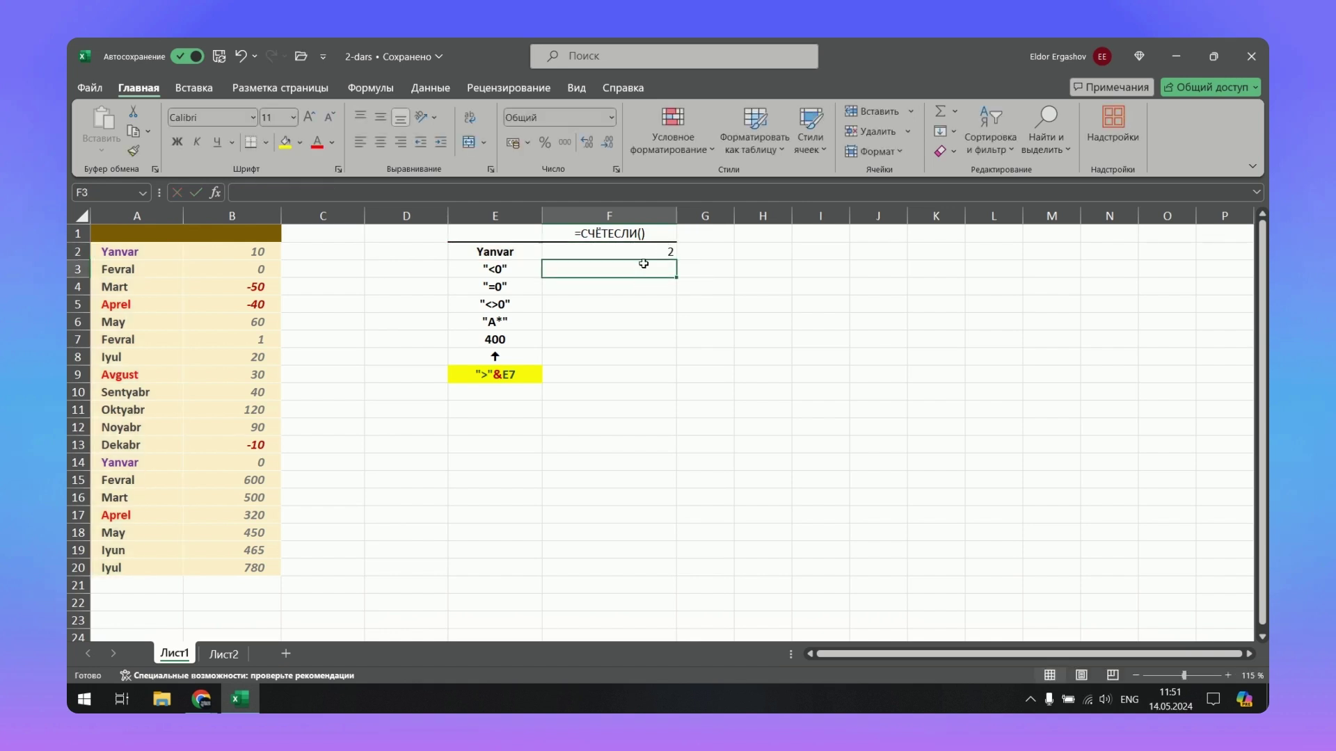
pyautogui.click(495, 253)
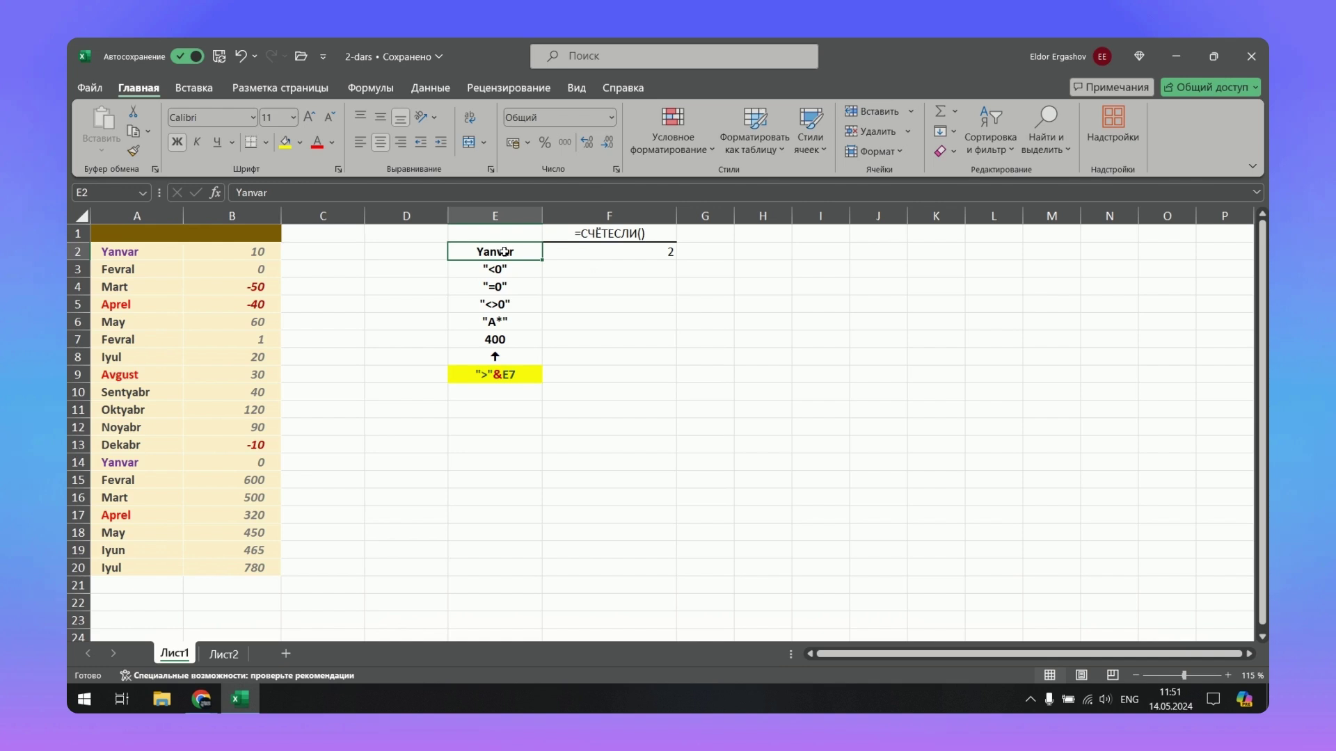
pyautogui.write('Fevra')
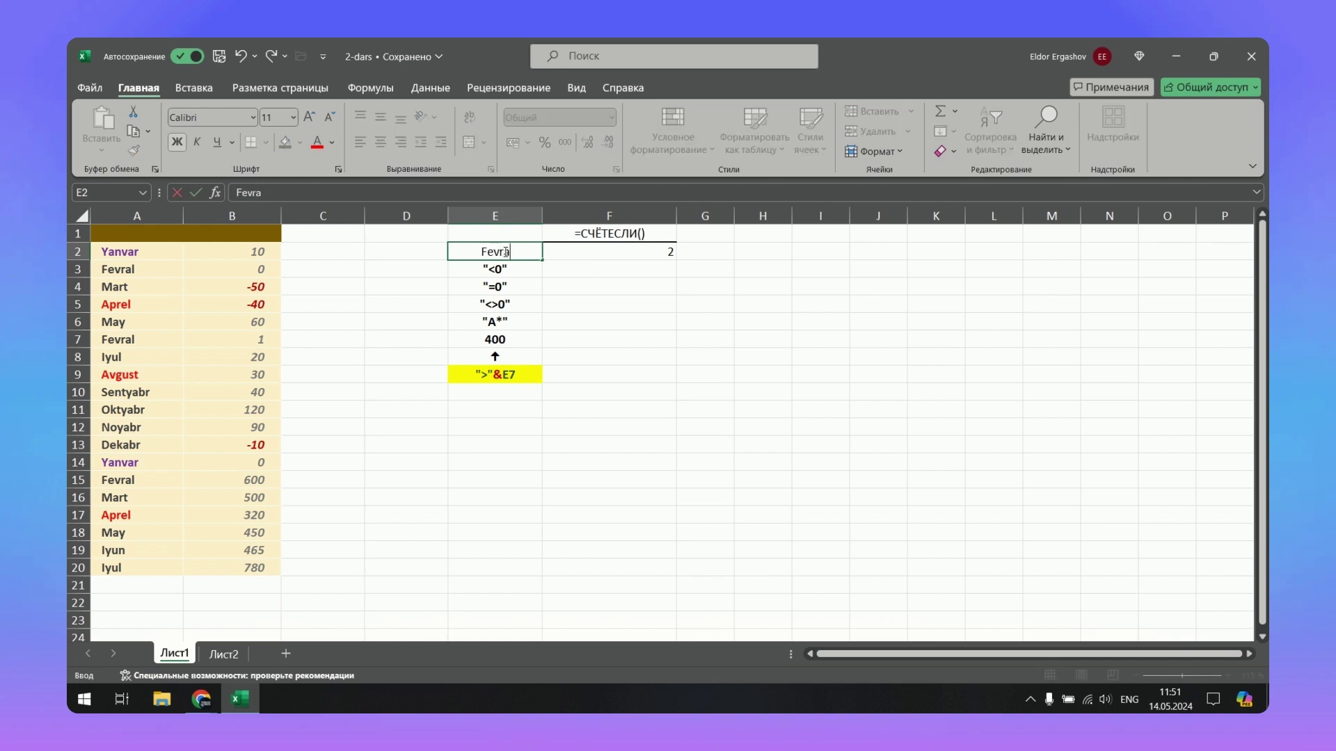
pyautogui.write('l')
pyautogui.press('Return')
pyautogui.click(504, 252)
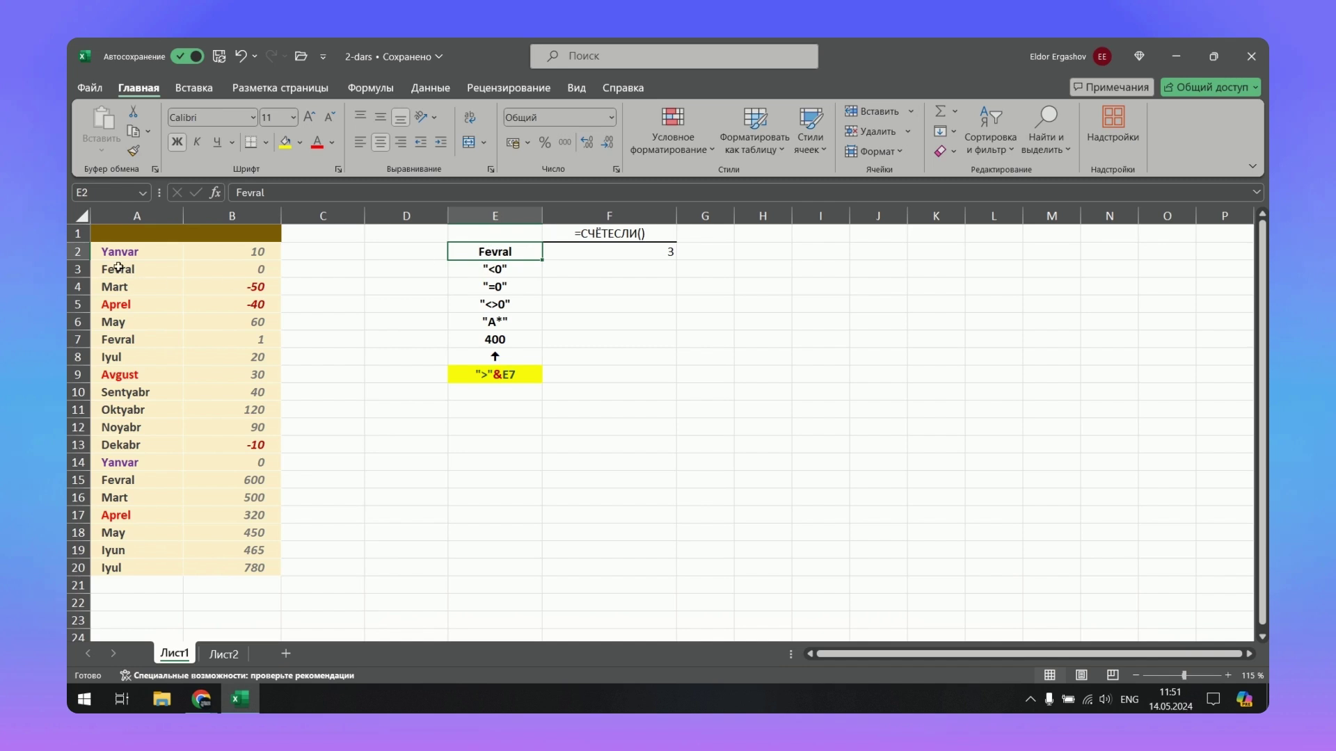
pyautogui.click(118, 269)
pyautogui.click(121, 483)
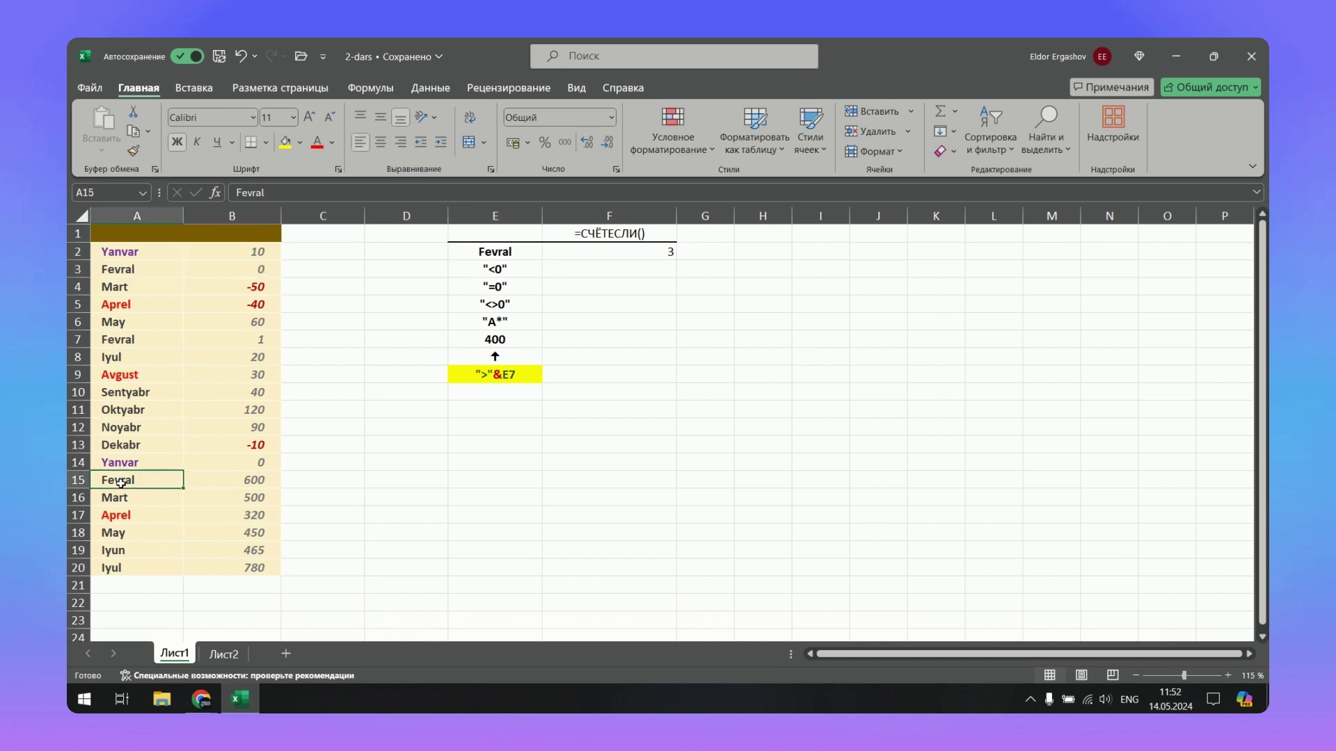
pyautogui.click(143, 345)
pyautogui.click(621, 253)
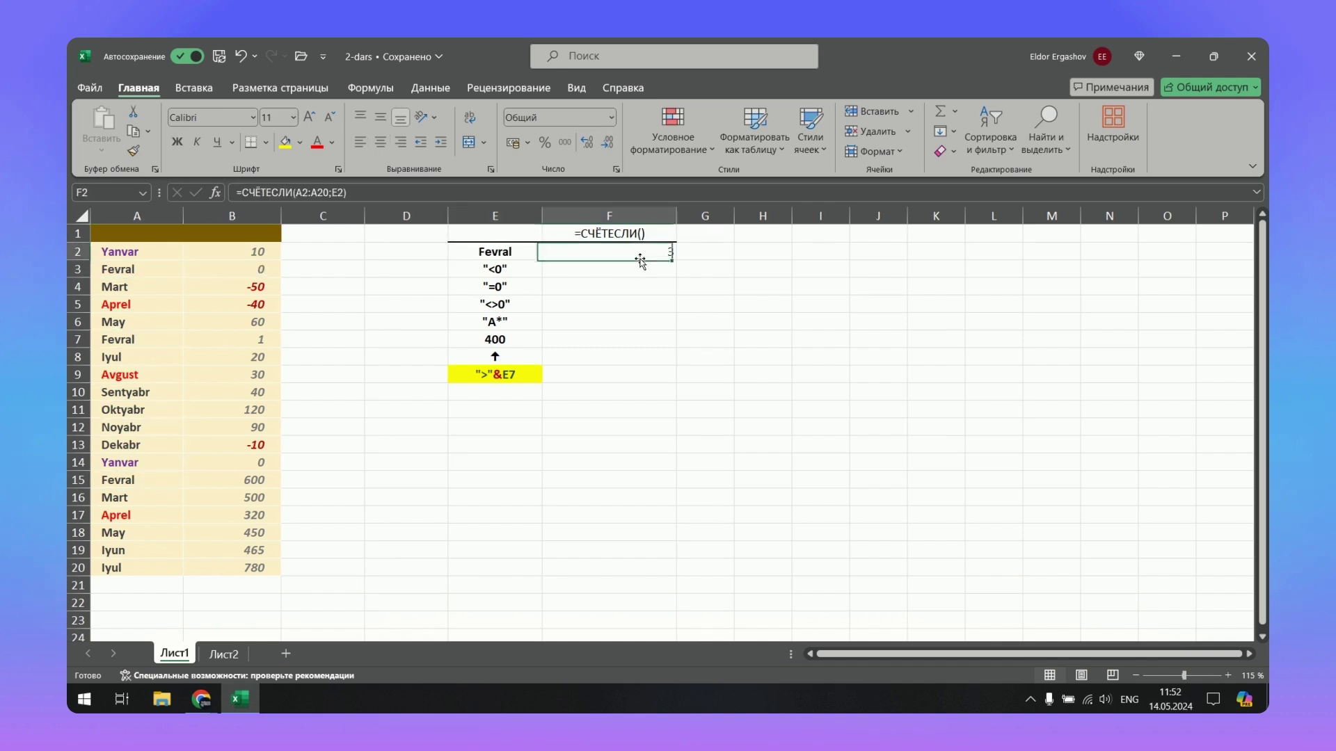
pyautogui.doubleClick(611, 253)
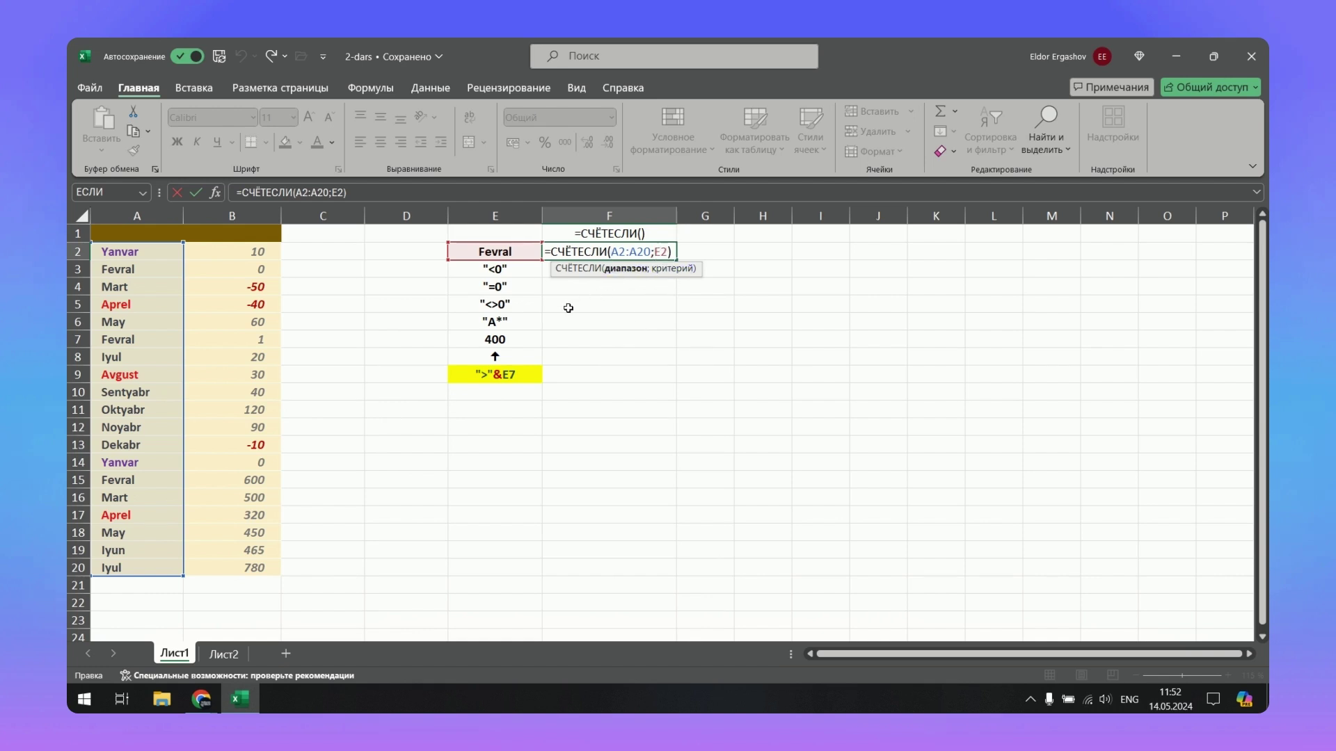
pyautogui.hotkey('ctrl', 'Return')
pyautogui.click(583, 271)
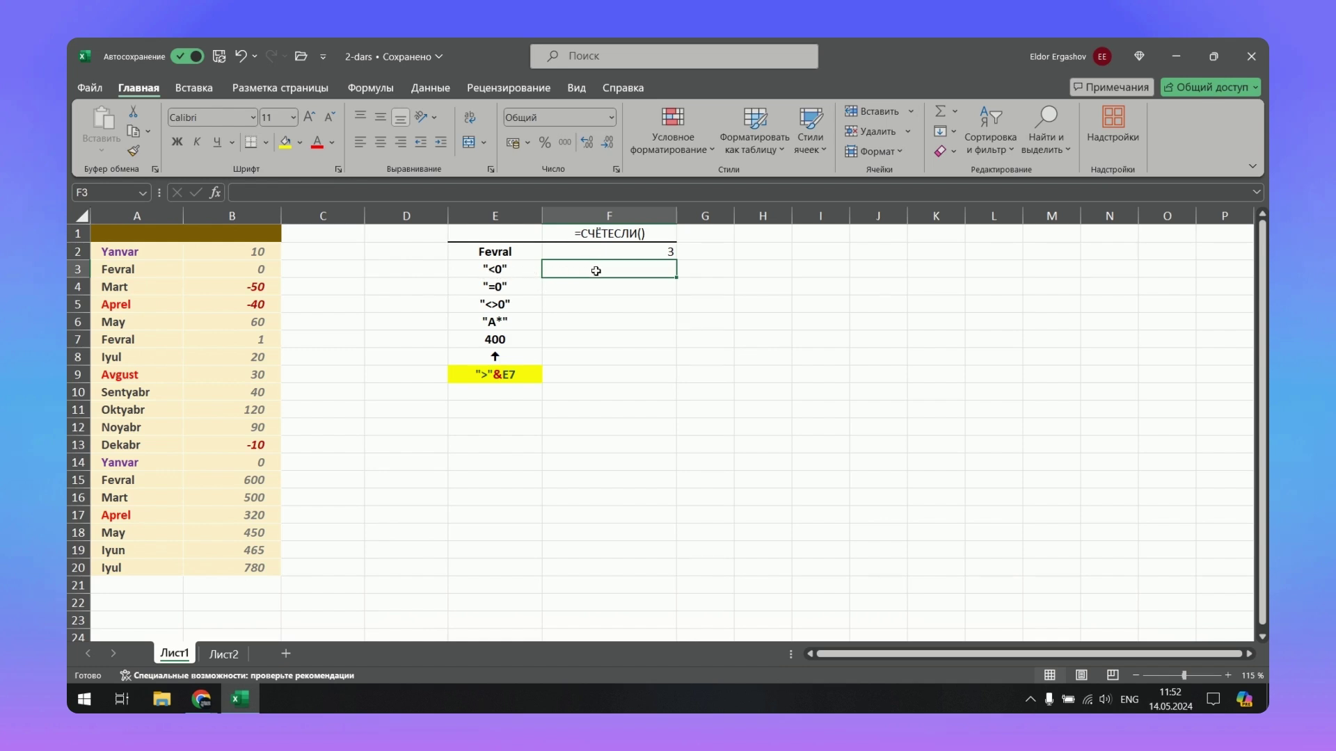
# Enter =СЧЁТЕСЛИ(B2:B20;"<0") in F3 to count the negative values, returning 3.
pyautogui.write('=')
pyautogui.hotkey('alt', 'shift')
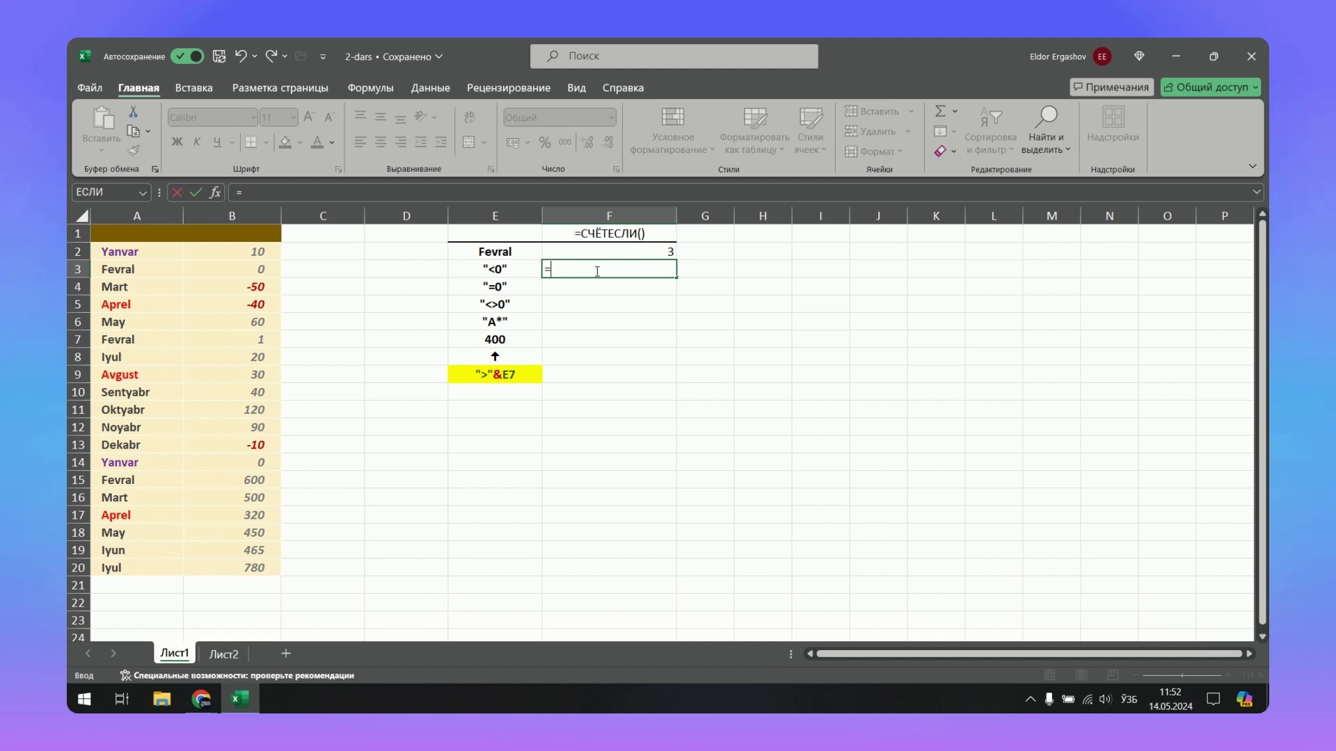
pyautogui.write('с')
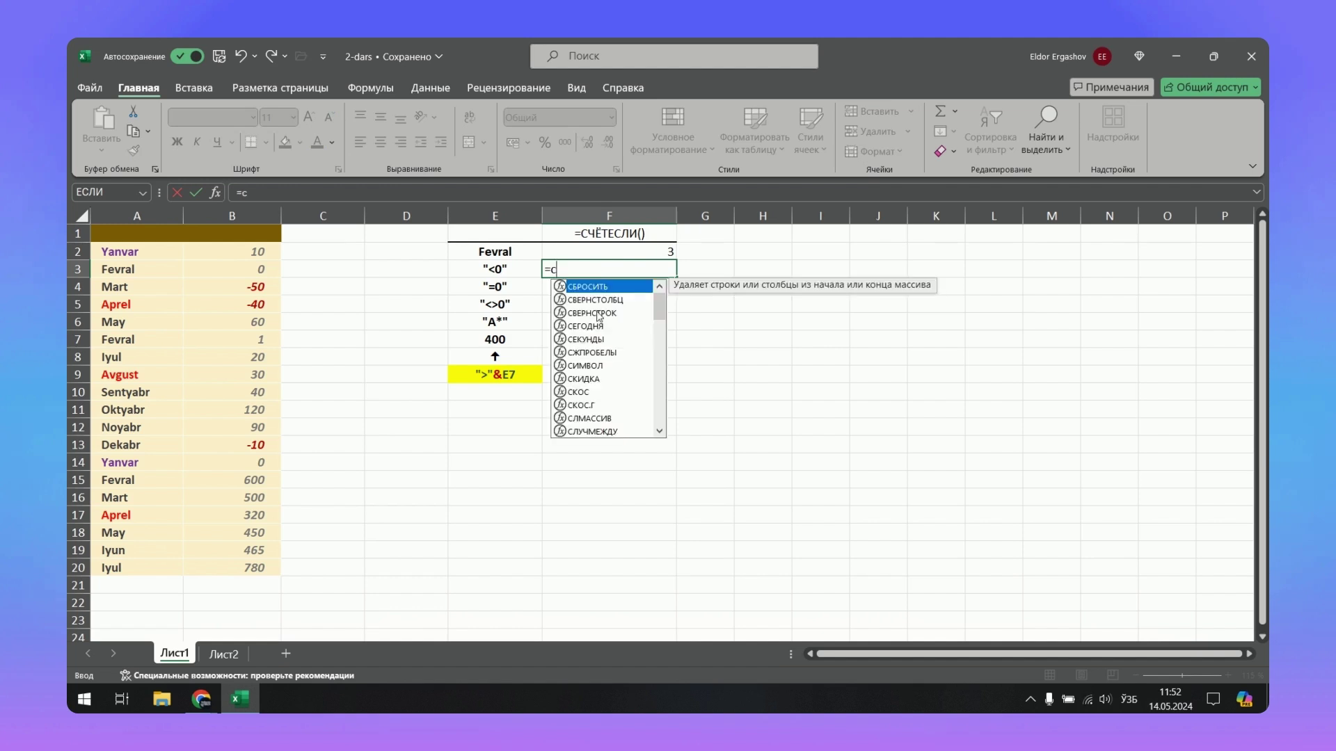
pyautogui.write('ч')
pyautogui.click(599, 301)
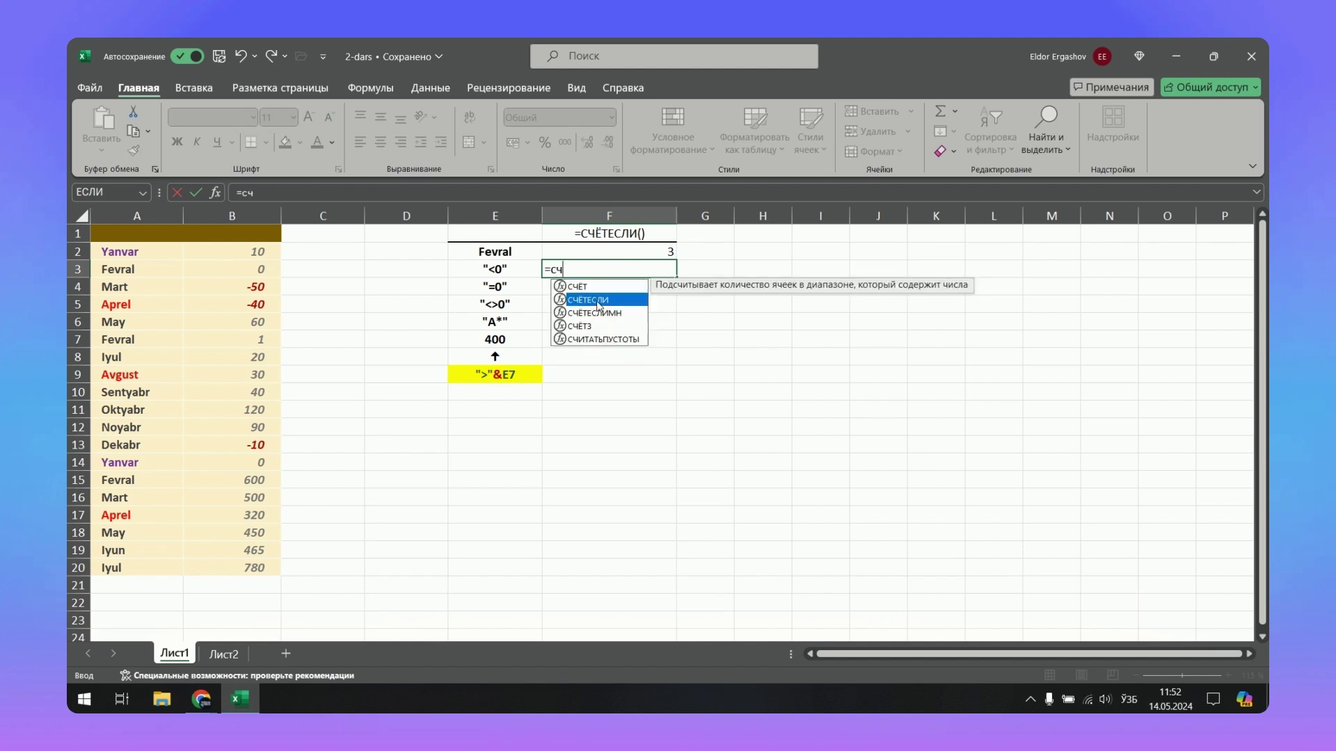
pyautogui.doubleClick(597, 301)
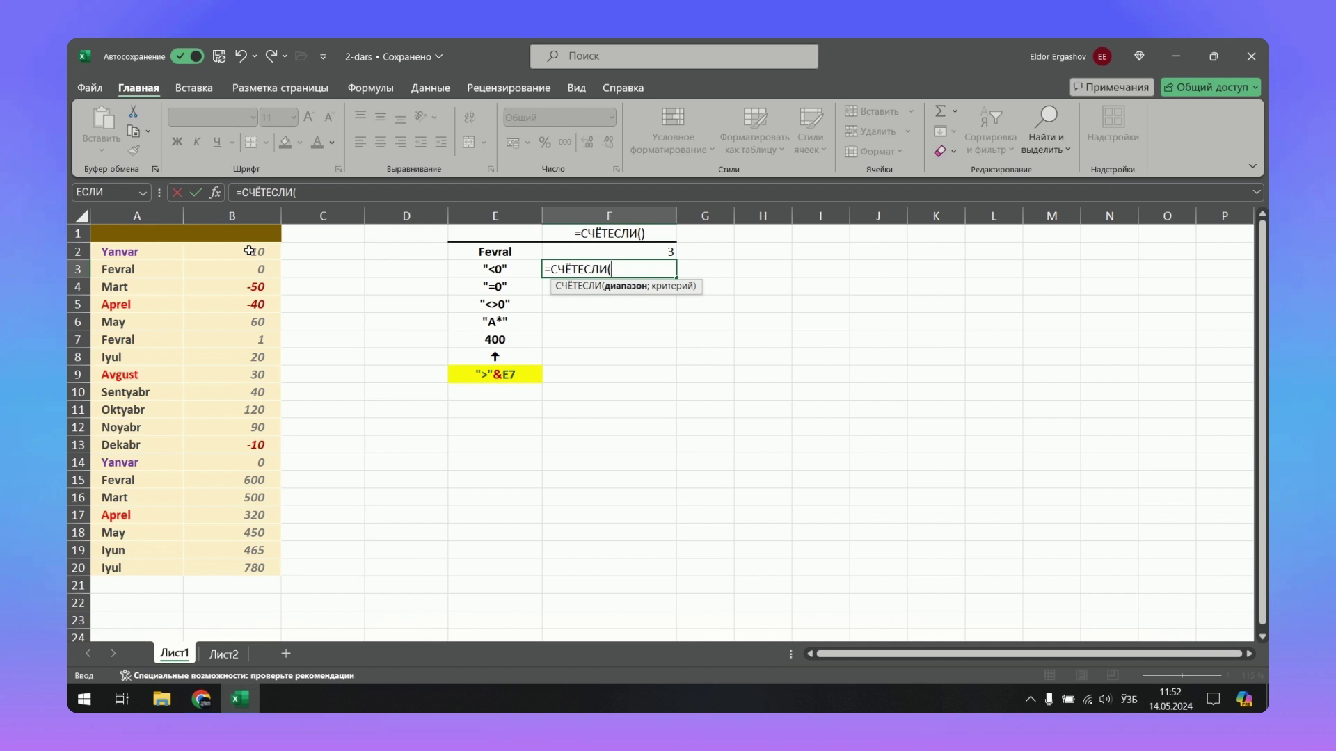
pyautogui.moveTo(249, 252); pyautogui.dragTo(257, 564)
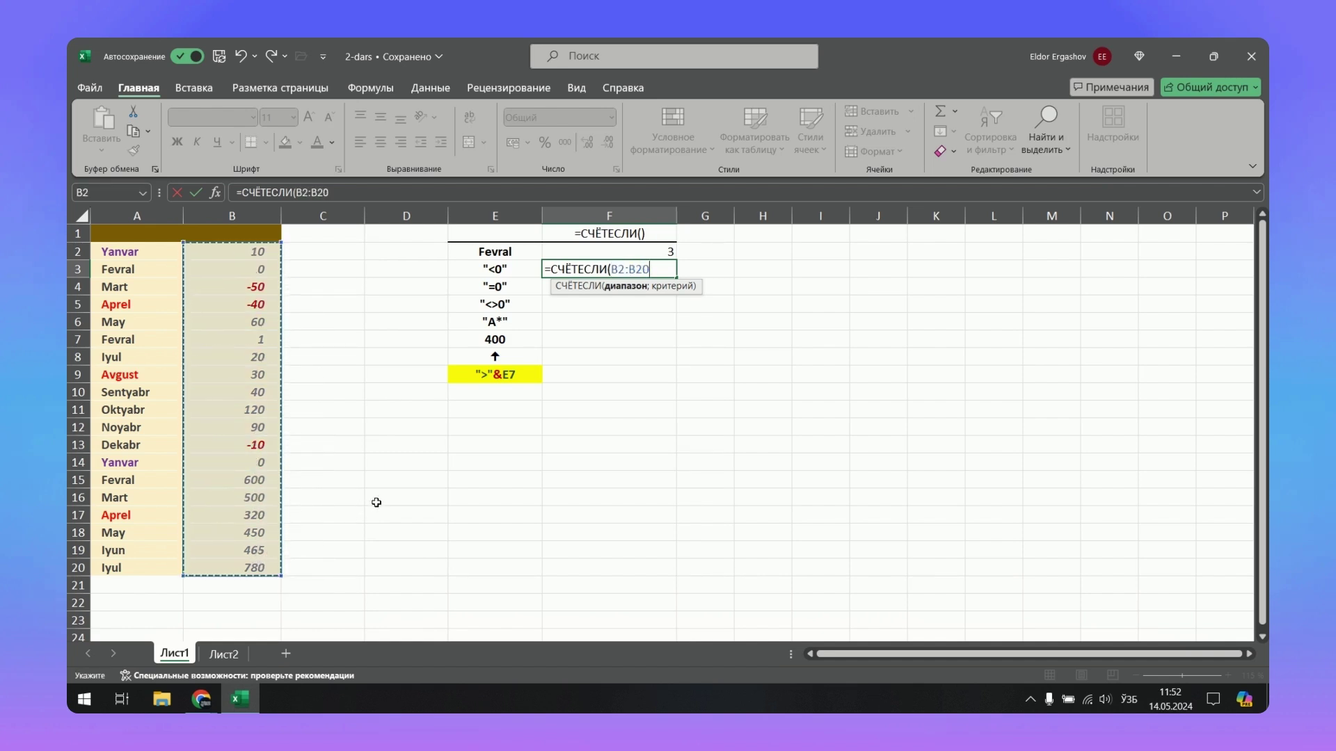
pyautogui.hotkey('alt', 'shift')
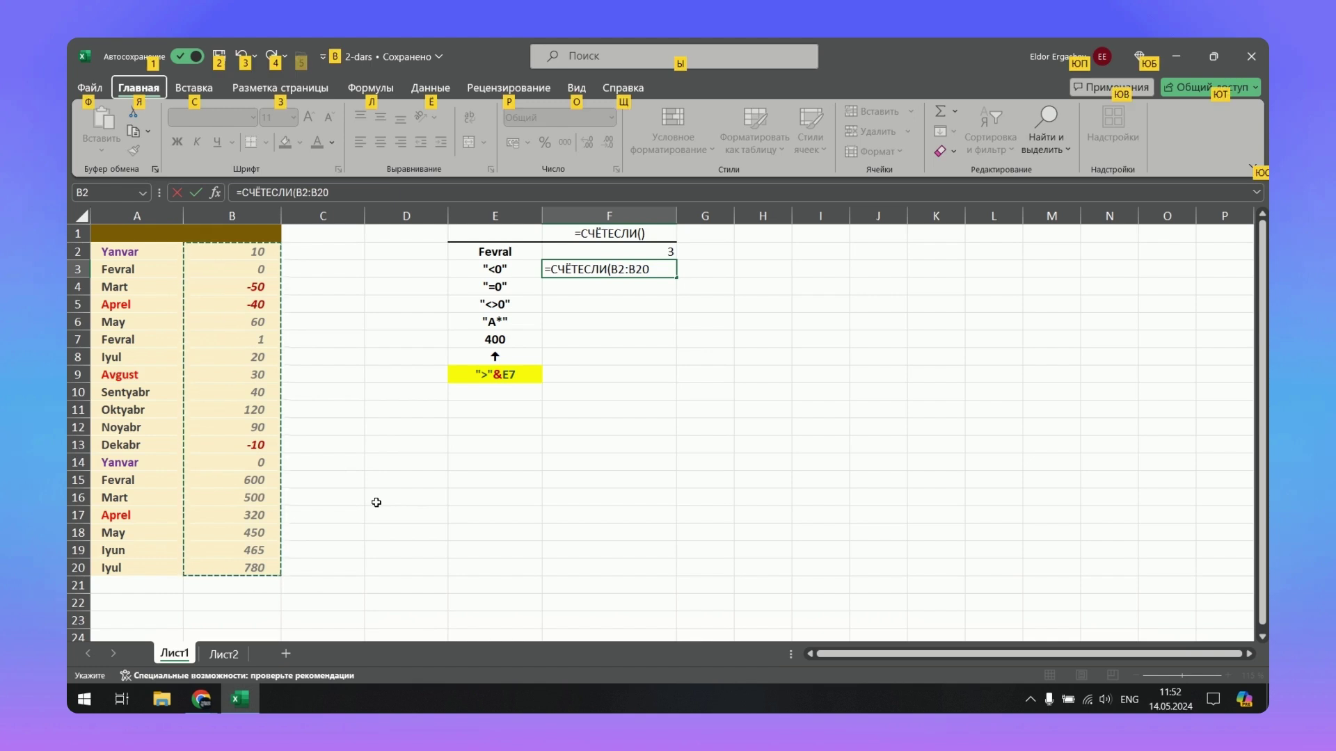
pyautogui.write(';"<0')
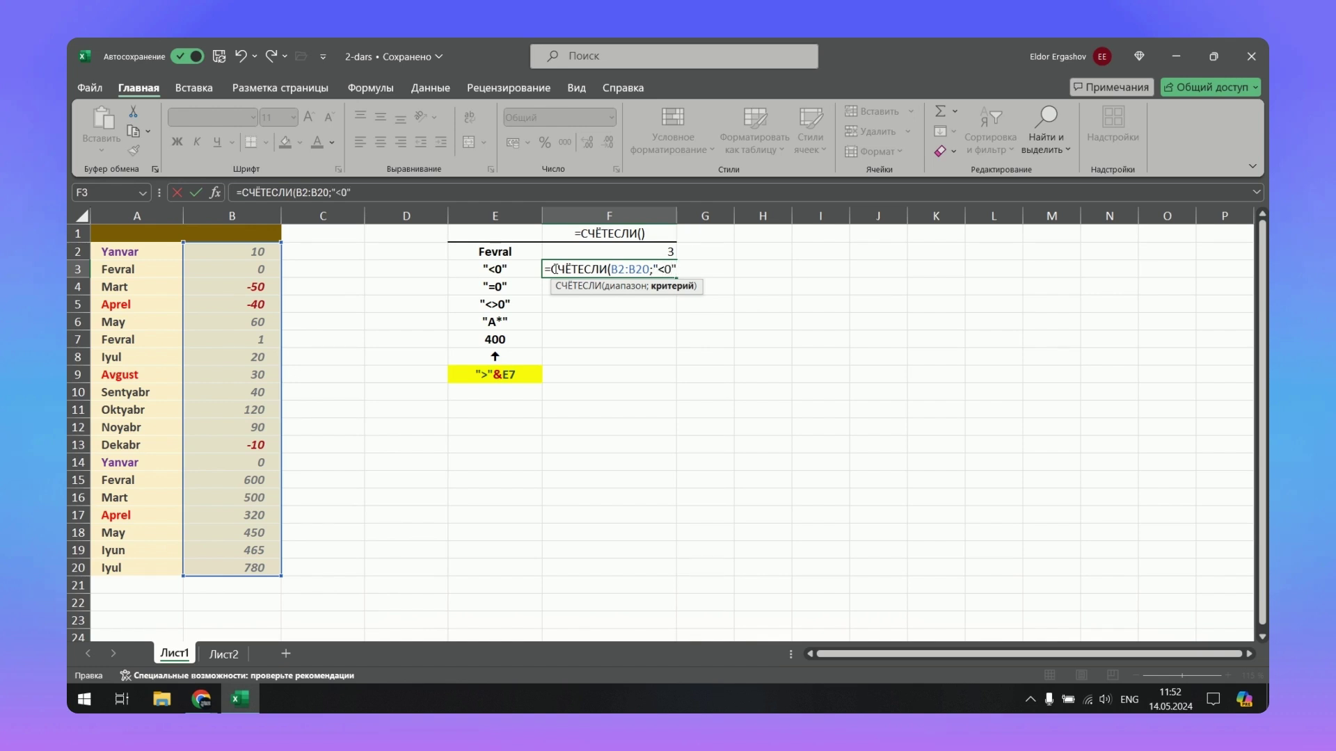
pyautogui.press('Return')
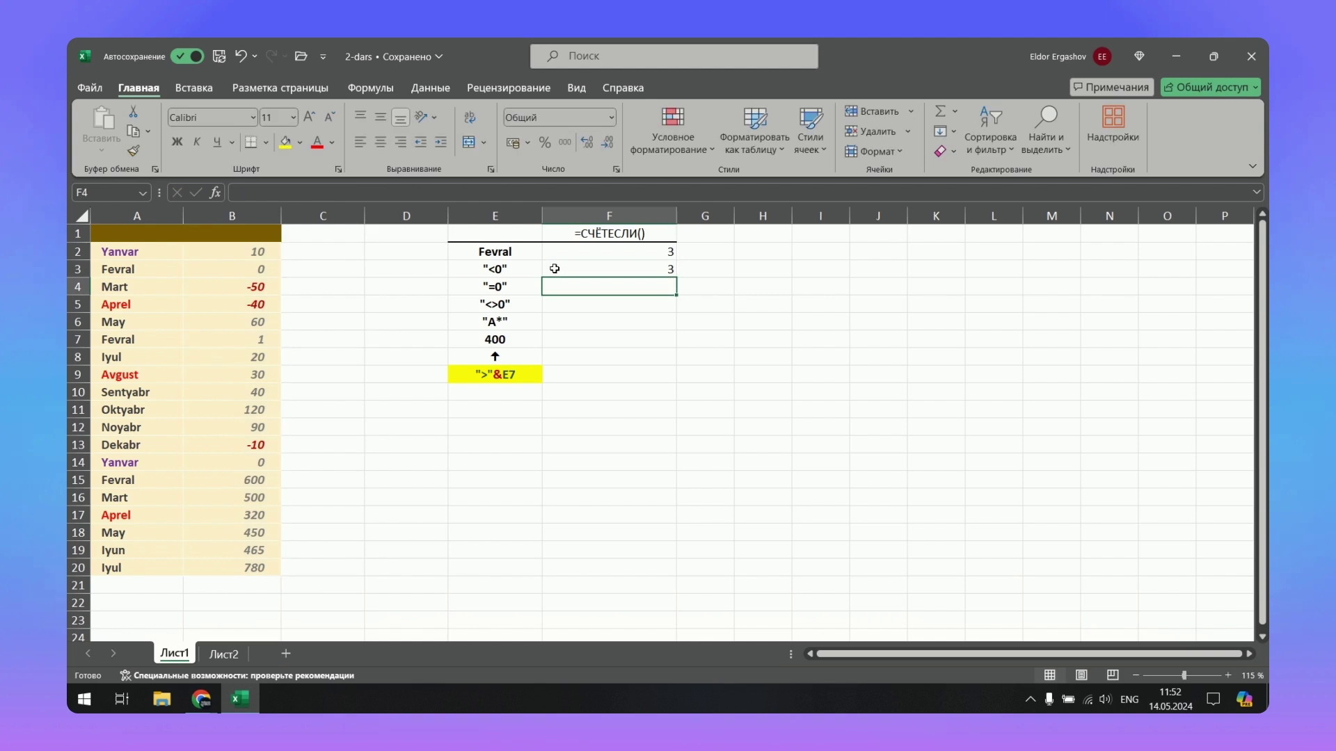
pyautogui.click(554, 268)
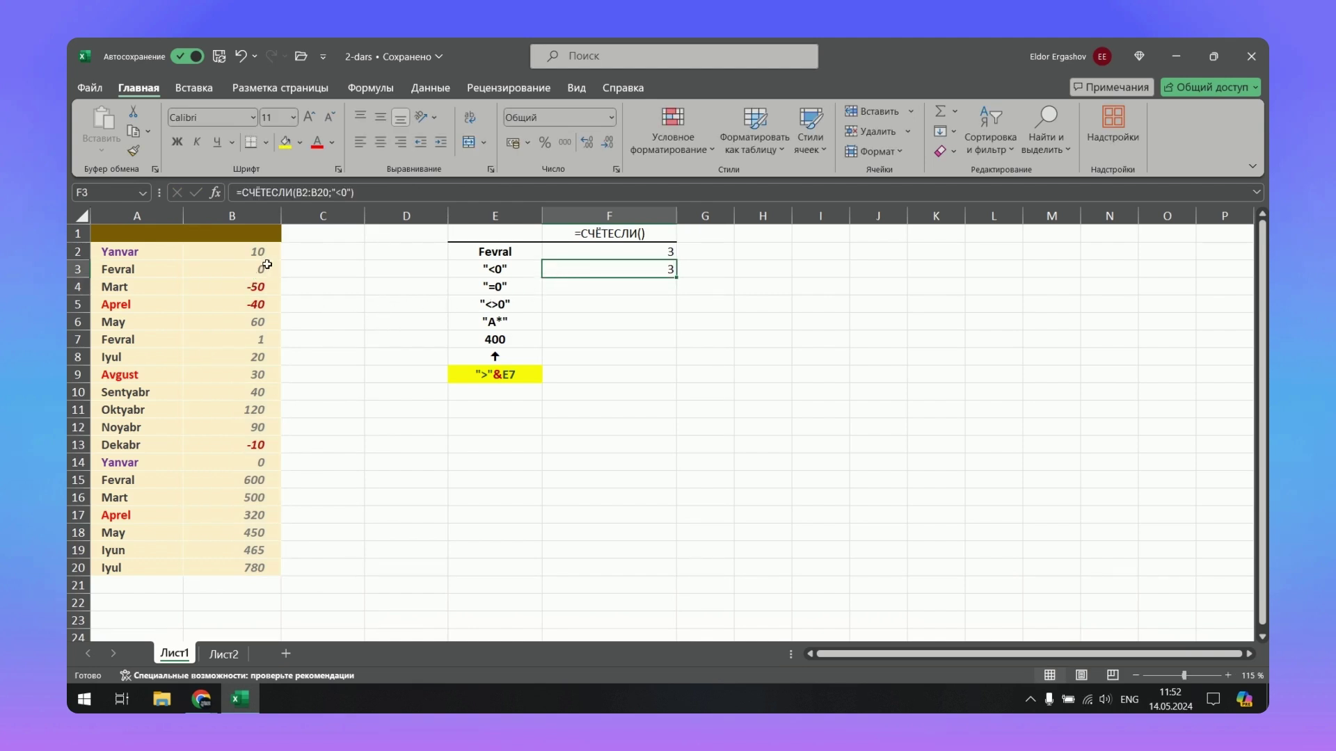
pyautogui.click(264, 304)
pyautogui.click(245, 443)
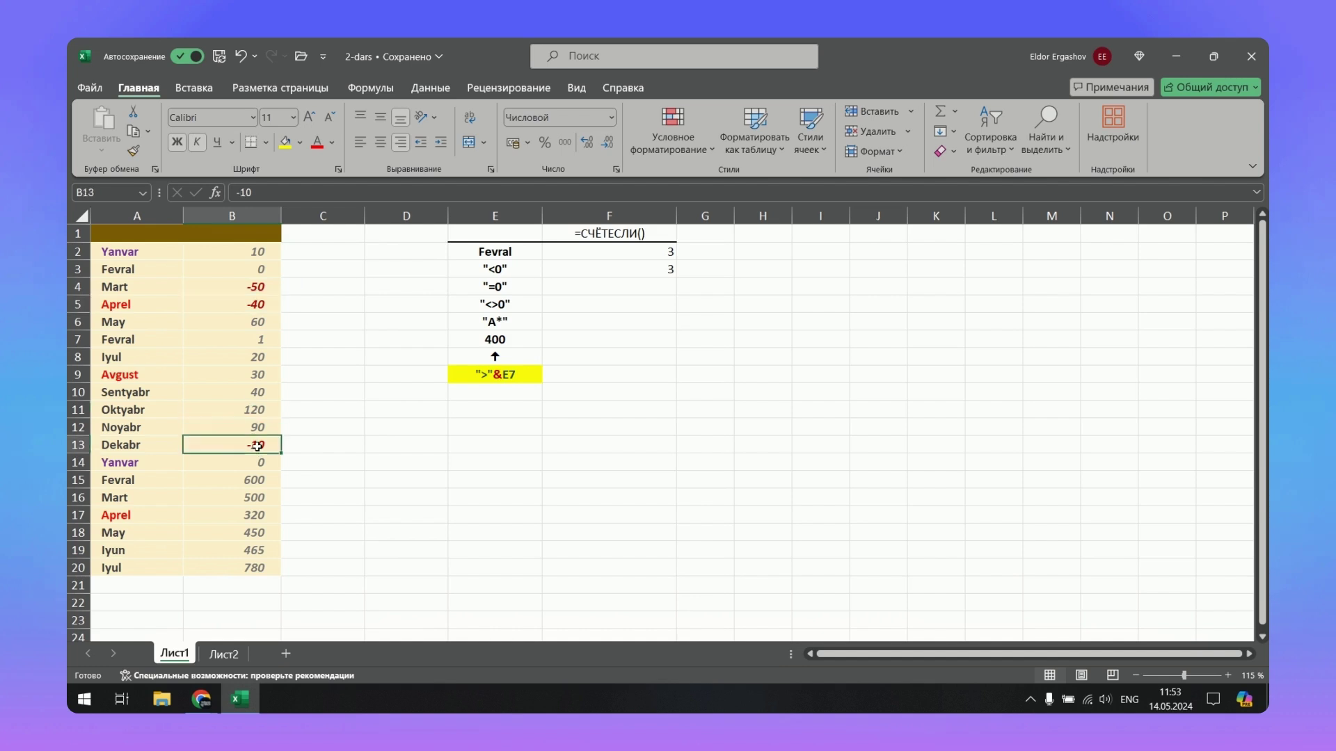
pyautogui.click(491, 321)
pyautogui.click(585, 285)
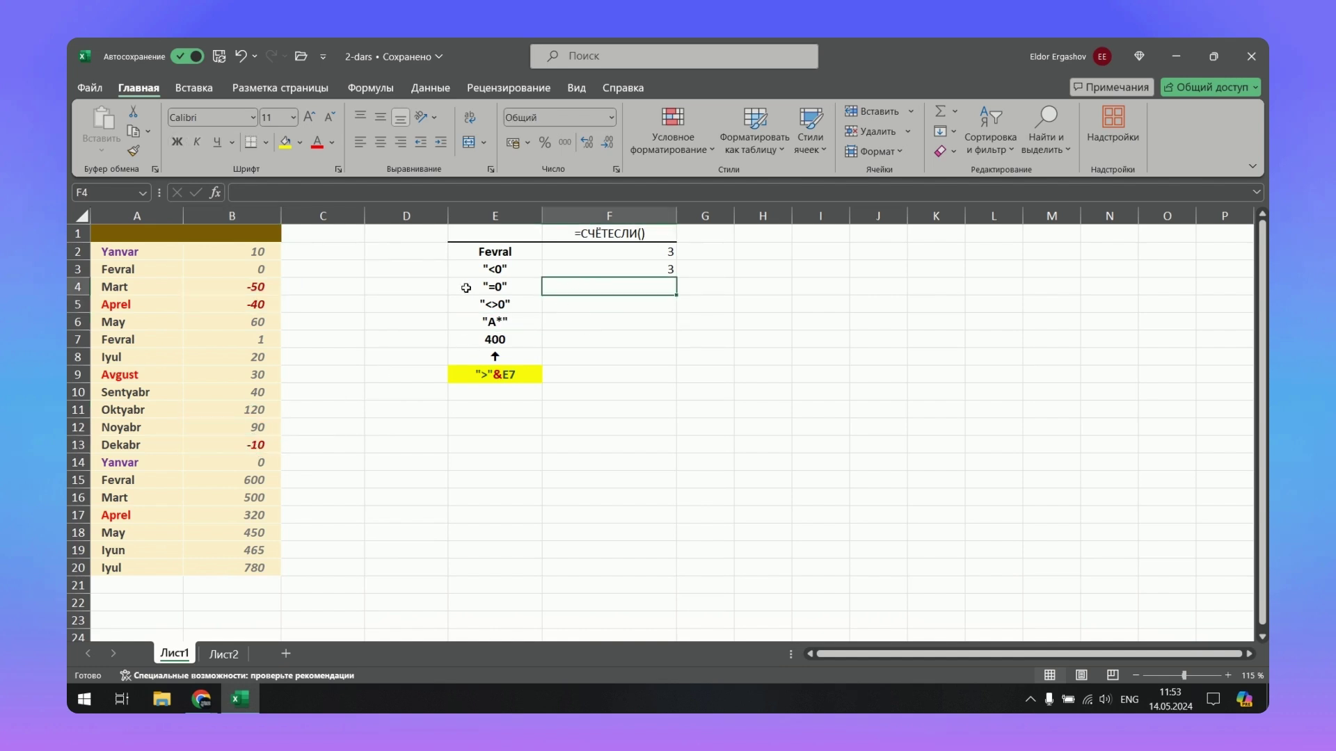
pyautogui.hotkey('alt', 'shift')
pyautogui.hotkey('alt', 'shift')
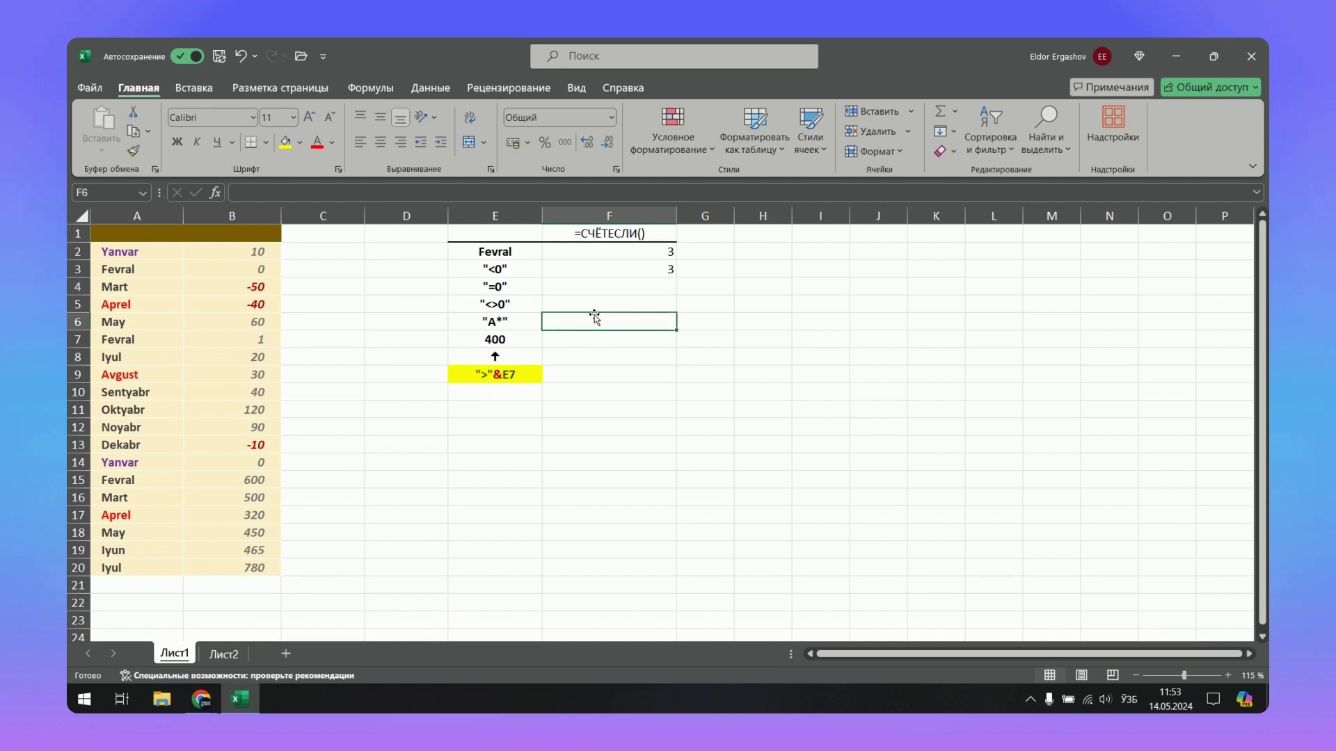
pyautogui.click(595, 319)
# Enter =СЧЁТЕСЛИ(B2:B20;"=0") in F4 to count the zero values, returning 2.
pyautogui.click(599, 292)
pyautogui.write('=')
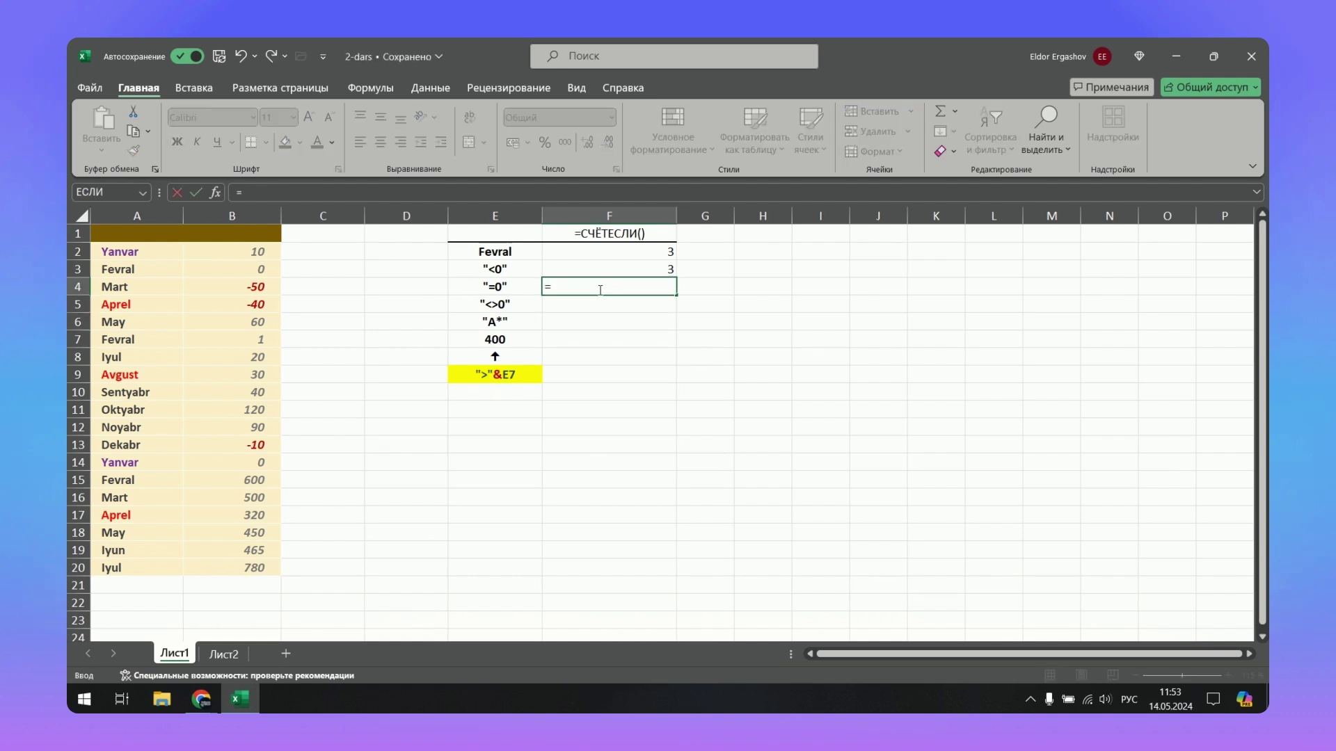
pyautogui.write('СЧ')
pyautogui.doubleClick(588, 315)
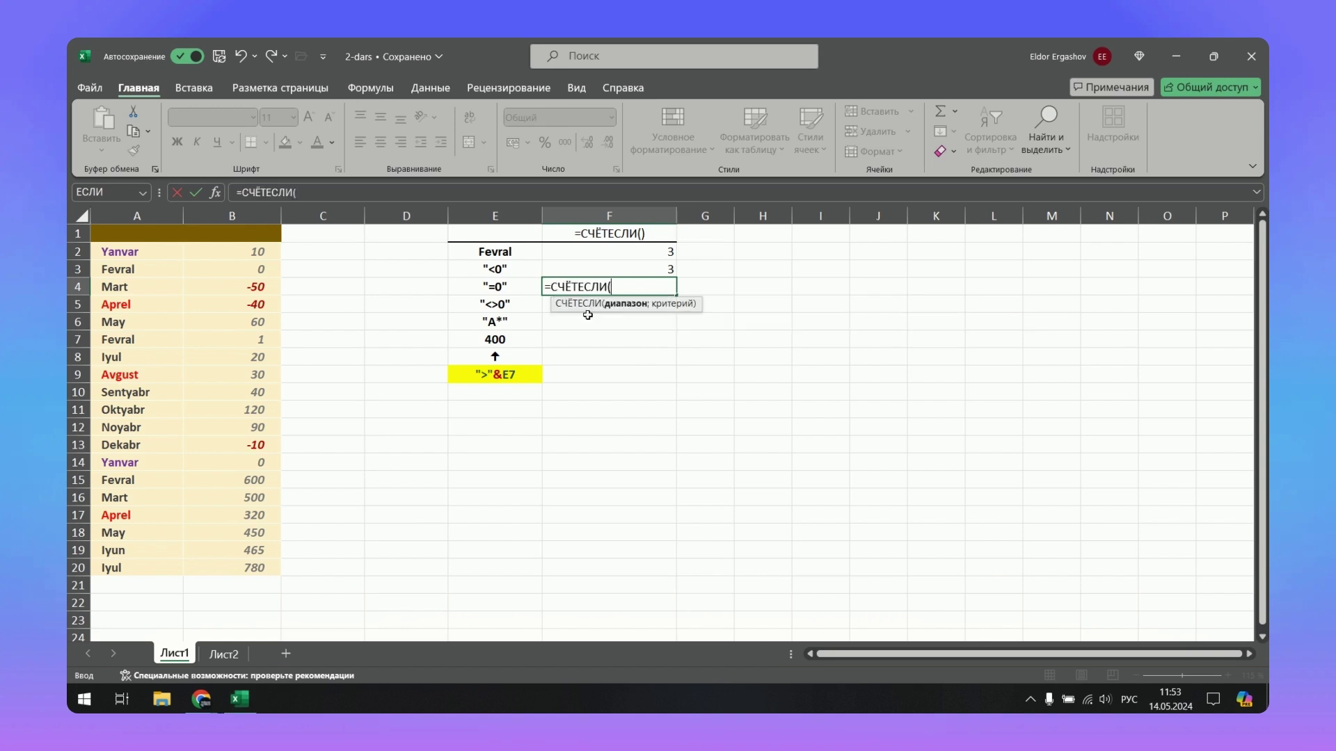
pyautogui.moveTo(258, 255)
pyautogui.mouseDown()
pyautogui.moveTo(261, 568)
pyautogui.moveTo(266, 553)
pyautogui.mouseUp()
pyautogui.write('Ж')
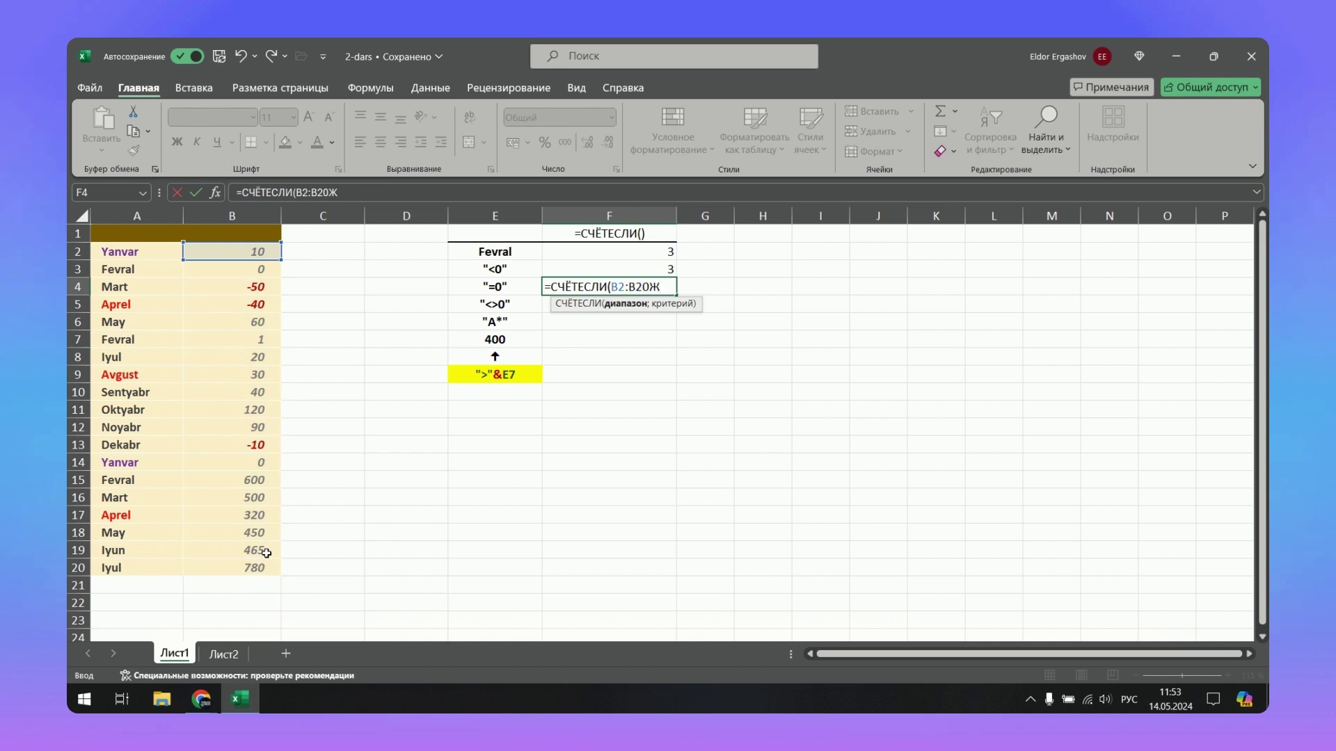
pyautogui.press('BackSpace')
pyautogui.hotkey('alt', 'shift')
pyautogui.write(';"=0')
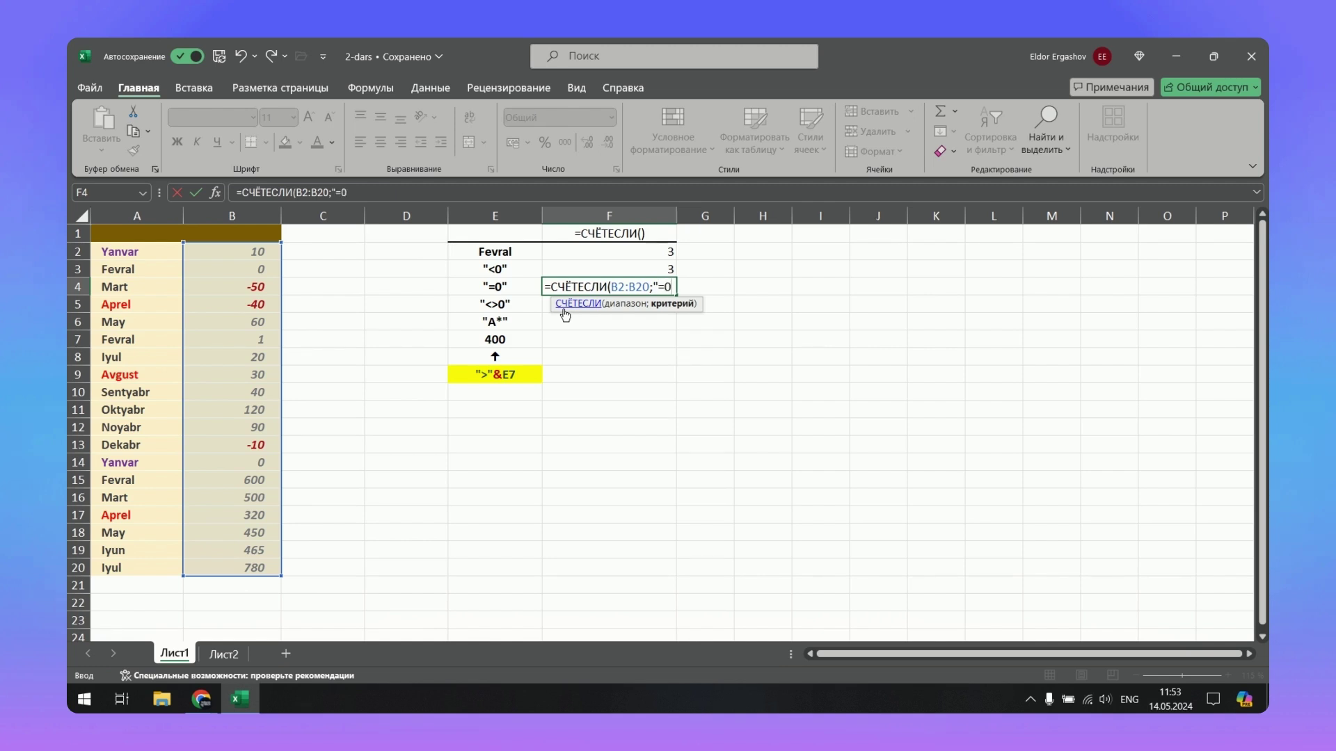
pyautogui.write('")')
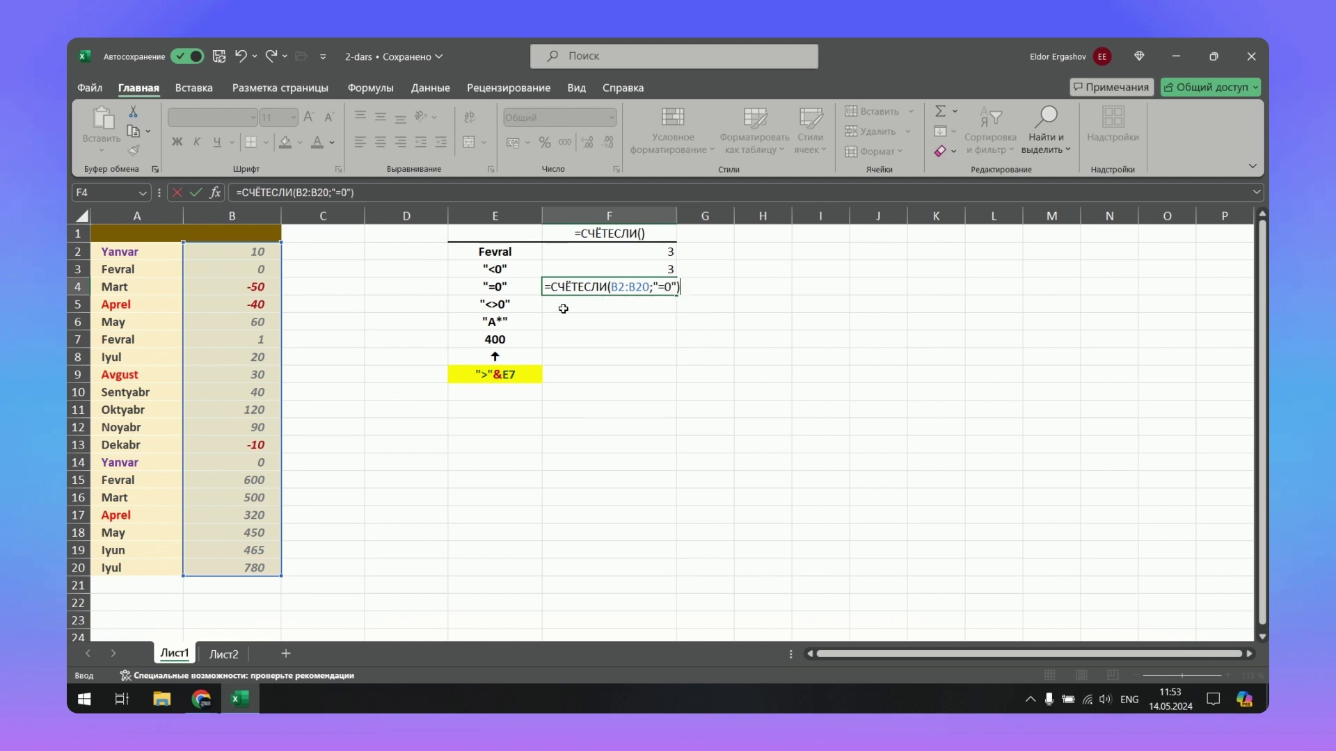
pyautogui.press('Return')
# Verify the zero values in B3 and B14, then select cell F5.
pyautogui.click(262, 466)
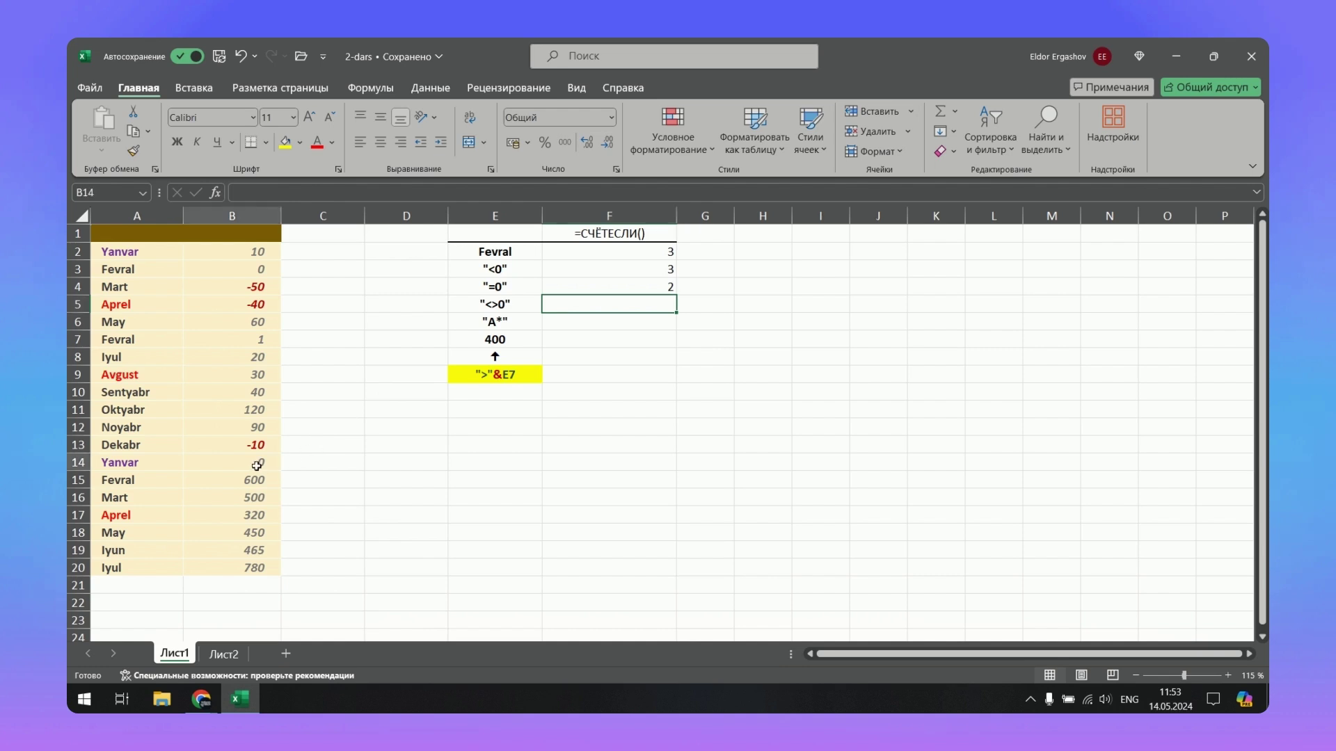
pyautogui.click(259, 270)
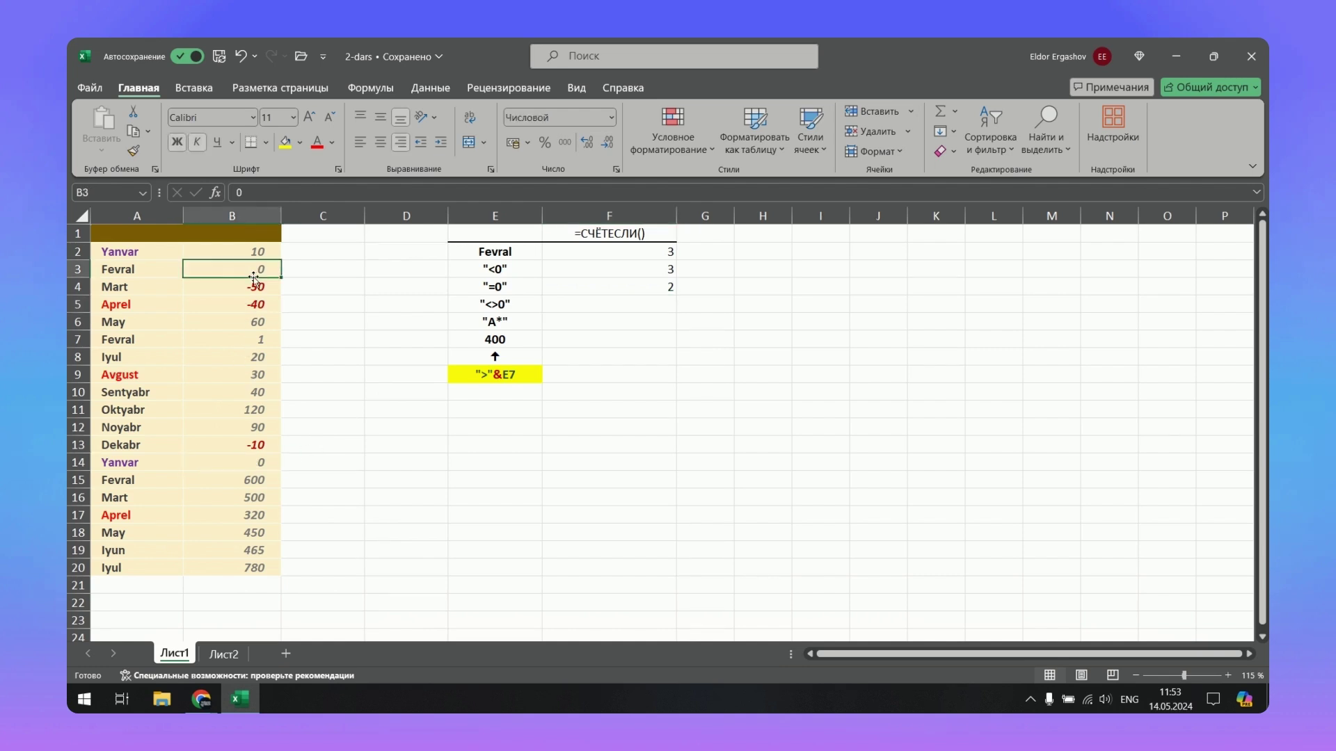
pyautogui.click(255, 464)
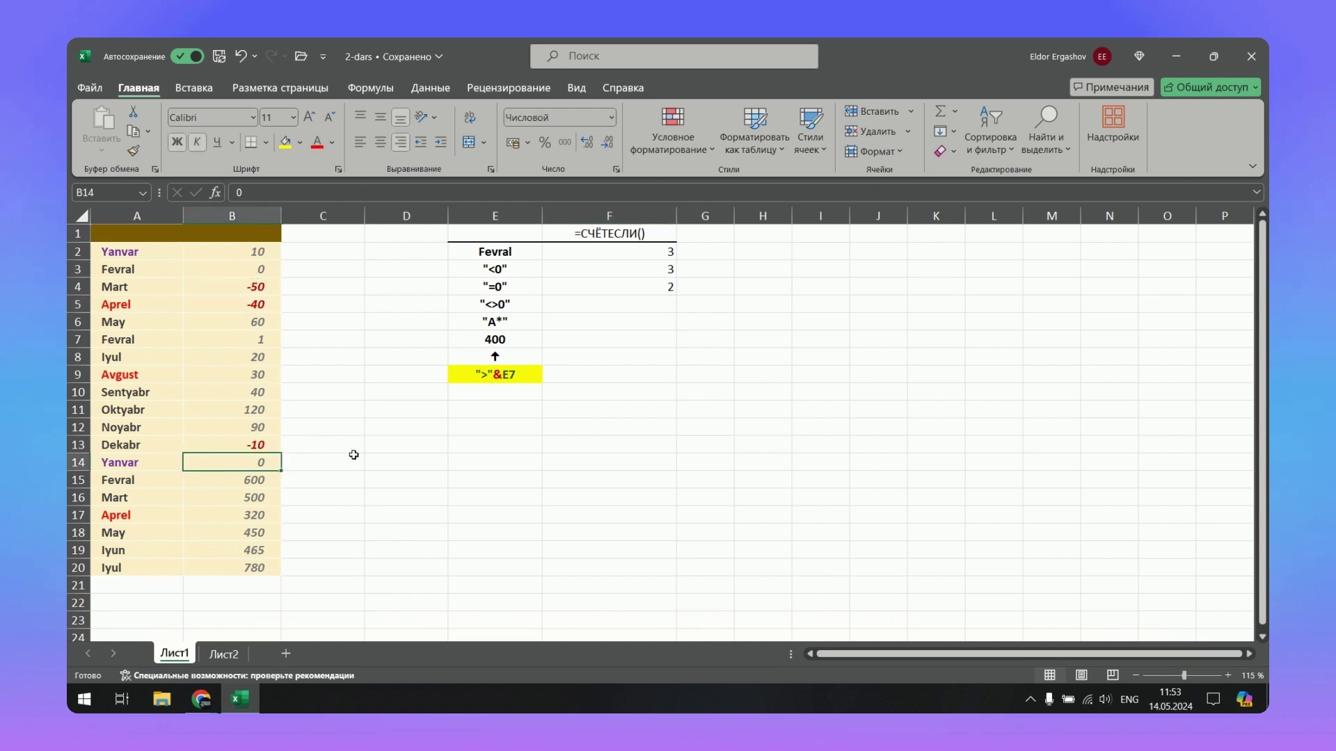
pyautogui.click(572, 304)
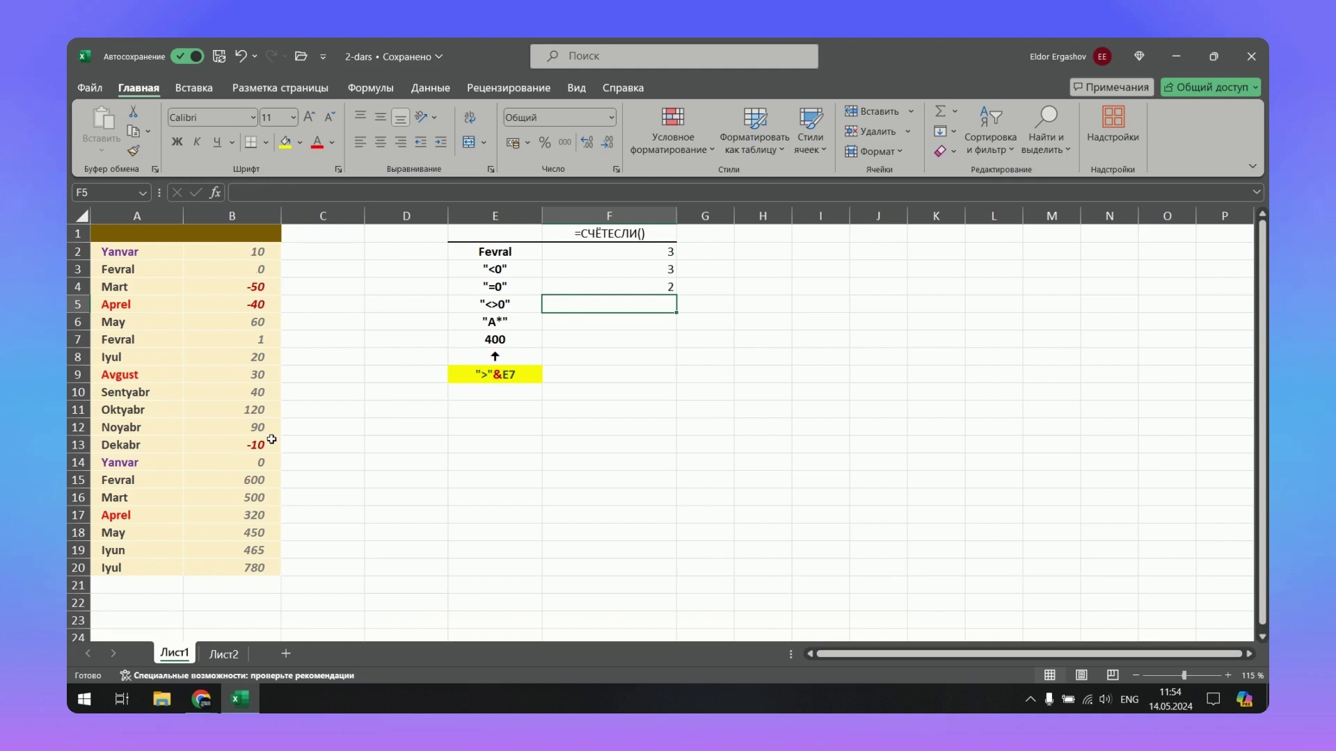
# Enter =СЧЁТЕСЛИ(B2:B20;"<>0") in F5 to count non-zero values, returning 17.
pyautogui.write('=')
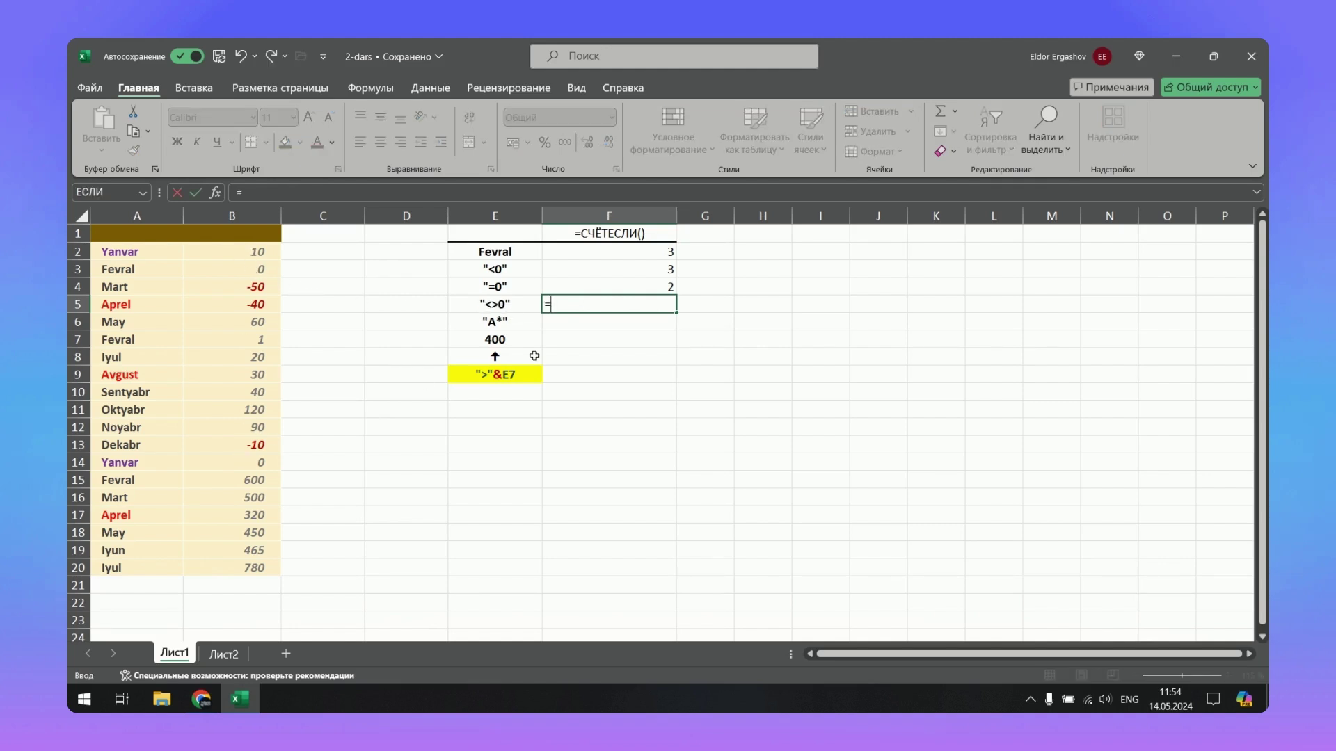
pyautogui.hotkey('alt', 'shift')
pyautogui.write('сч')
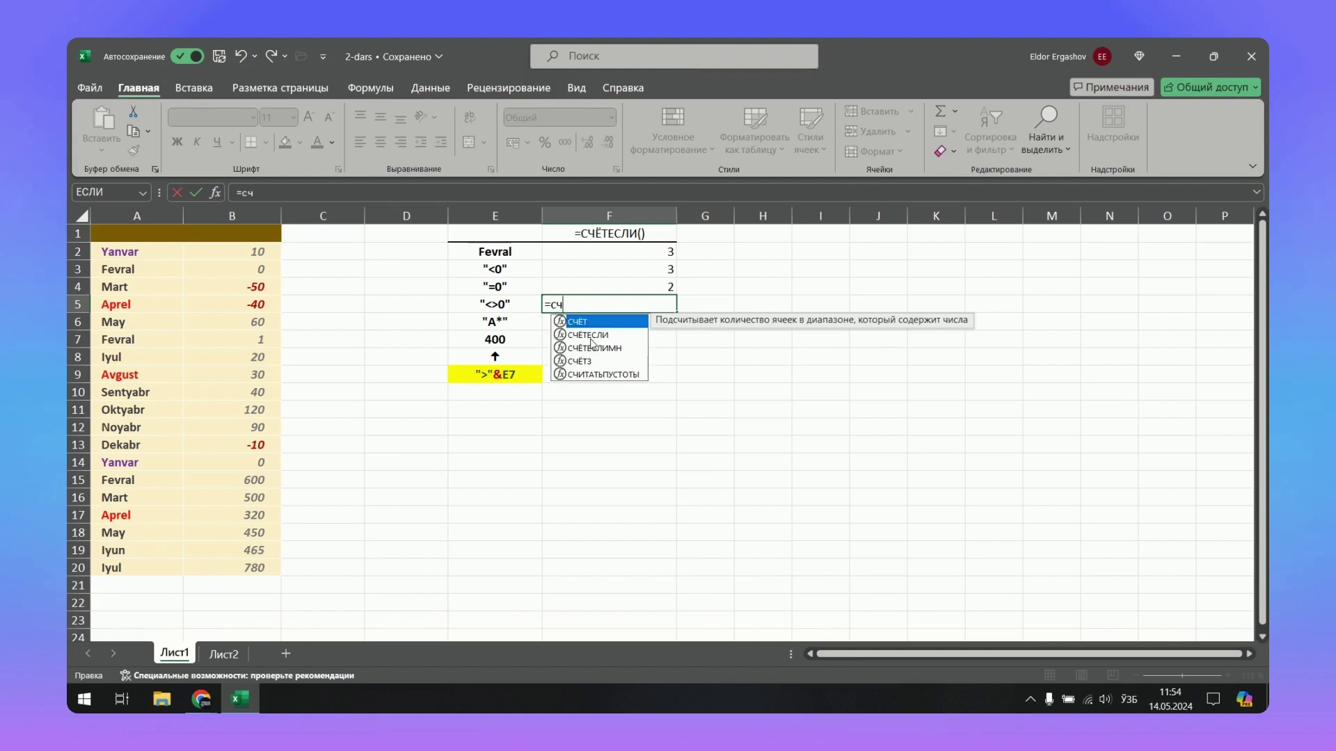
pyautogui.doubleClick(590, 337)
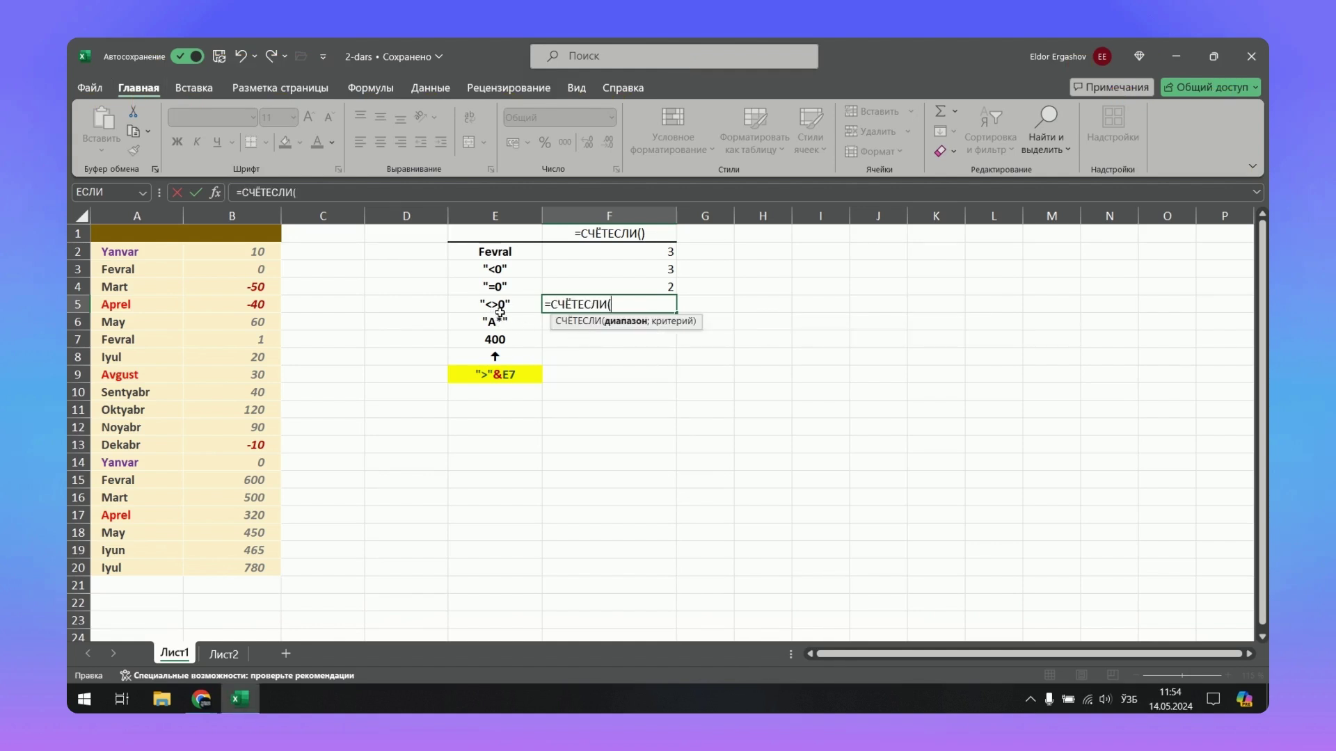
pyautogui.moveTo(237, 252); pyautogui.dragTo(259, 567)
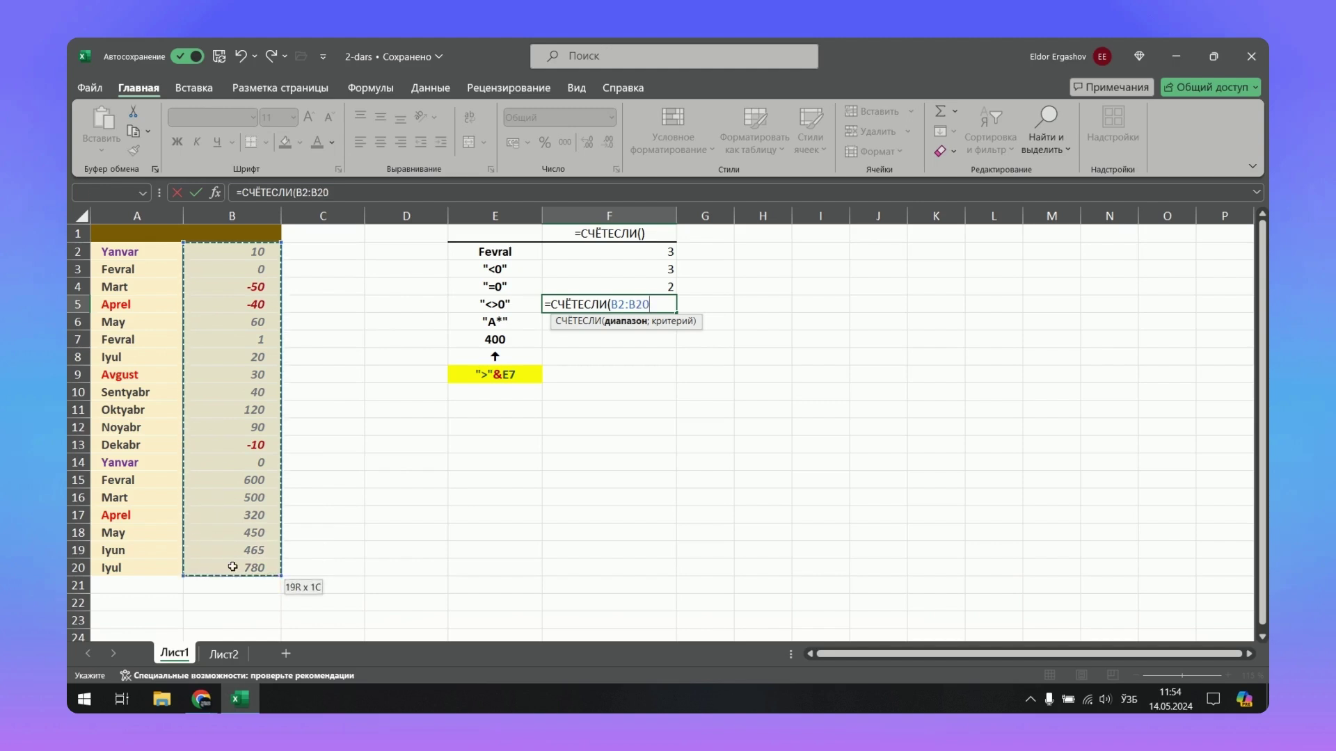
pyautogui.hotkey('alt', 'shift')
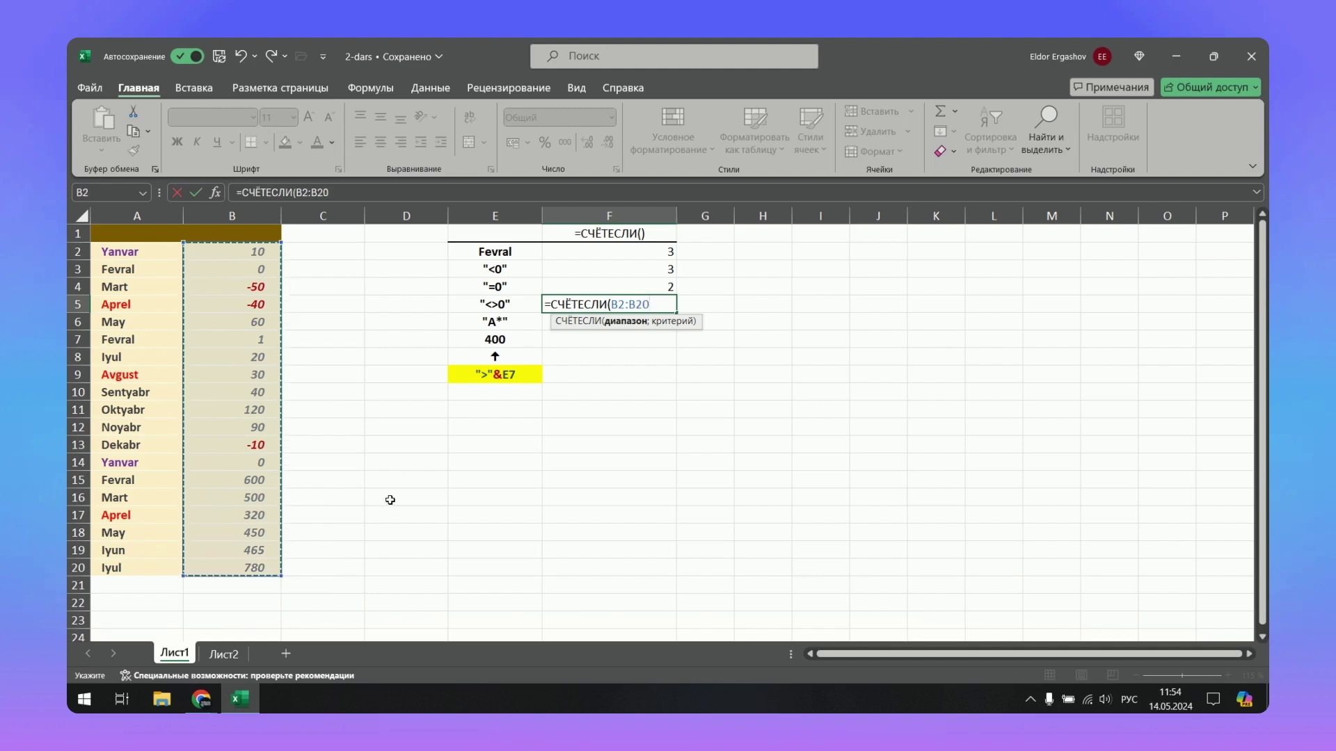
pyautogui.write(';')
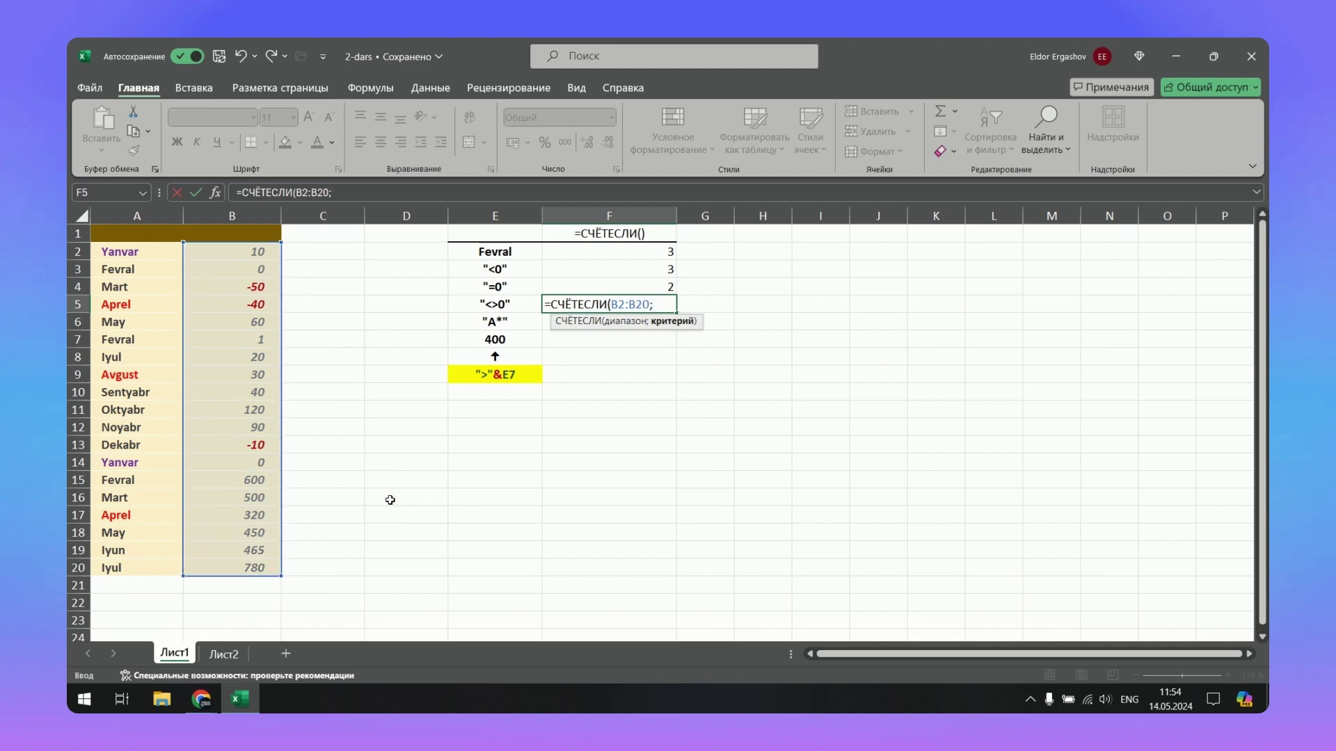
pyautogui.write('"<>')
pyautogui.write('0"')
pyautogui.press('Return')
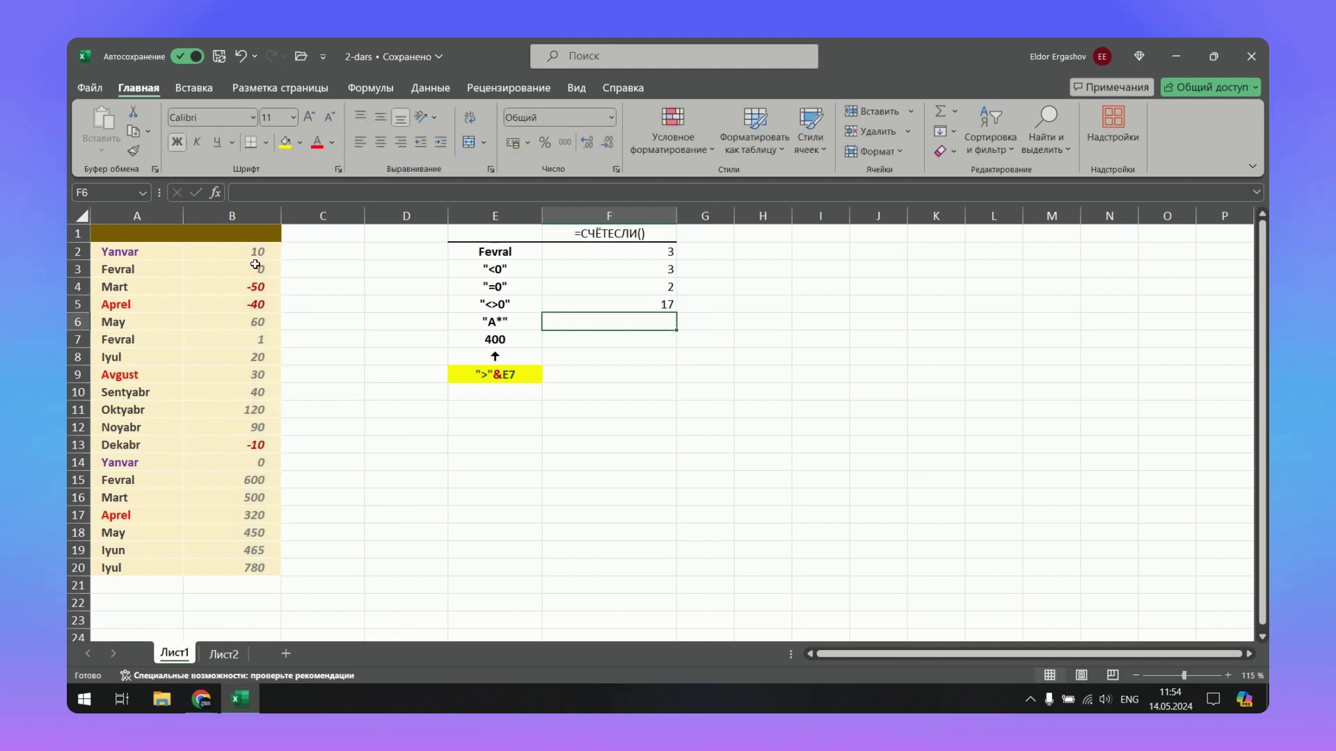
# Review the B2:B20 values and months in A2 and A5, then start a formula in F6.
pyautogui.moveTo(252, 249); pyautogui.dragTo(242, 569)
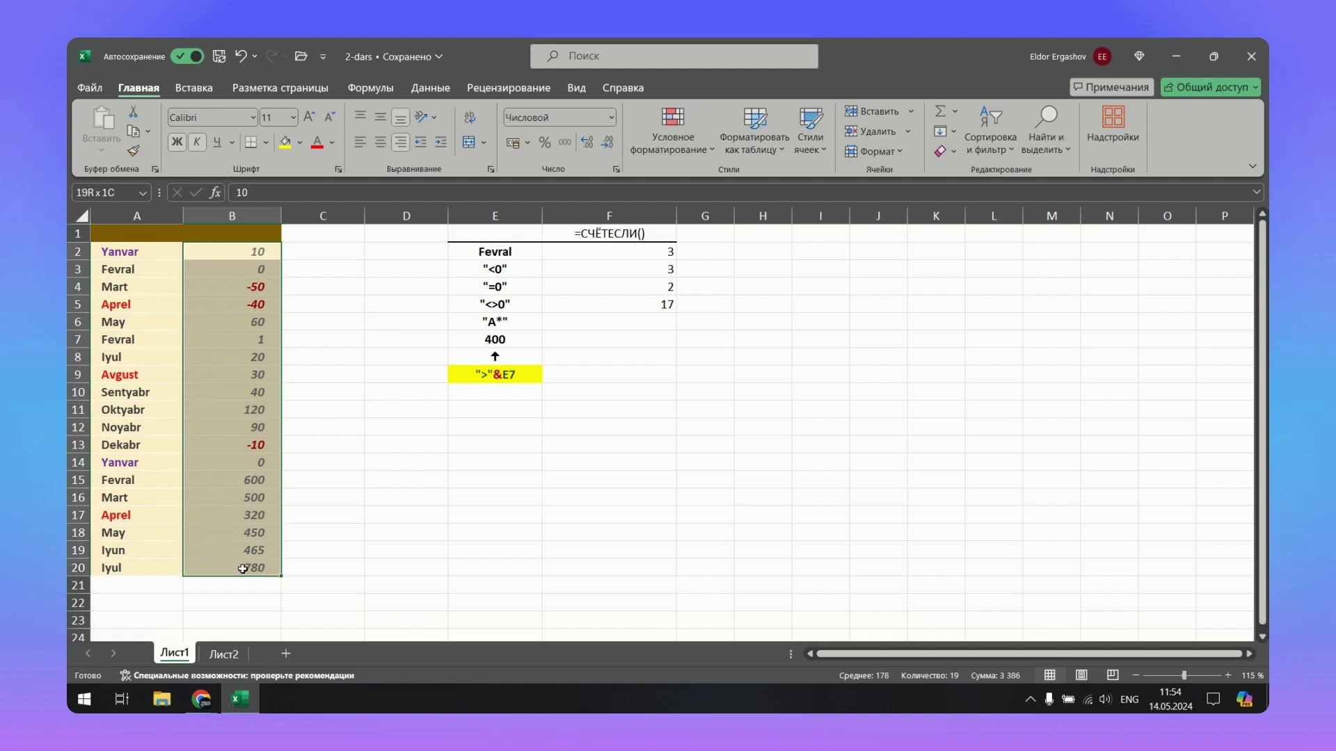
pyautogui.click(241, 462)
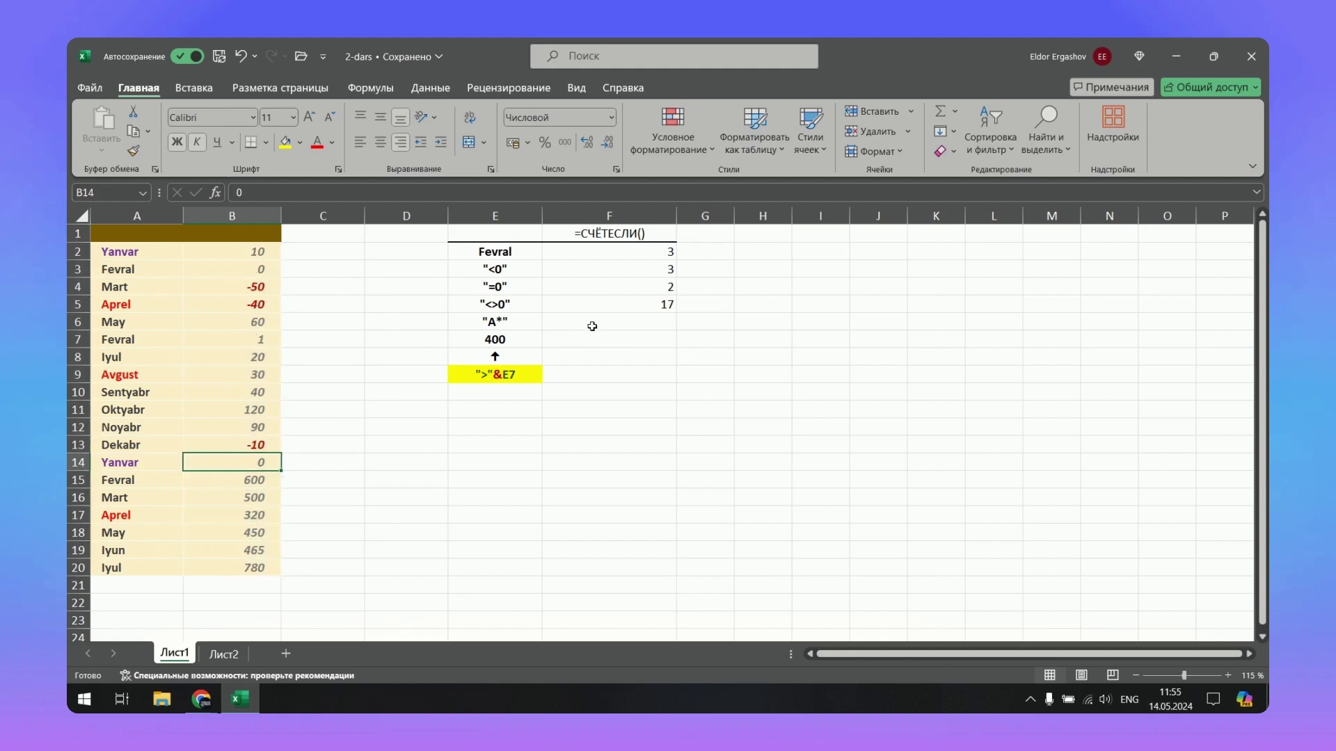
pyautogui.click(595, 321)
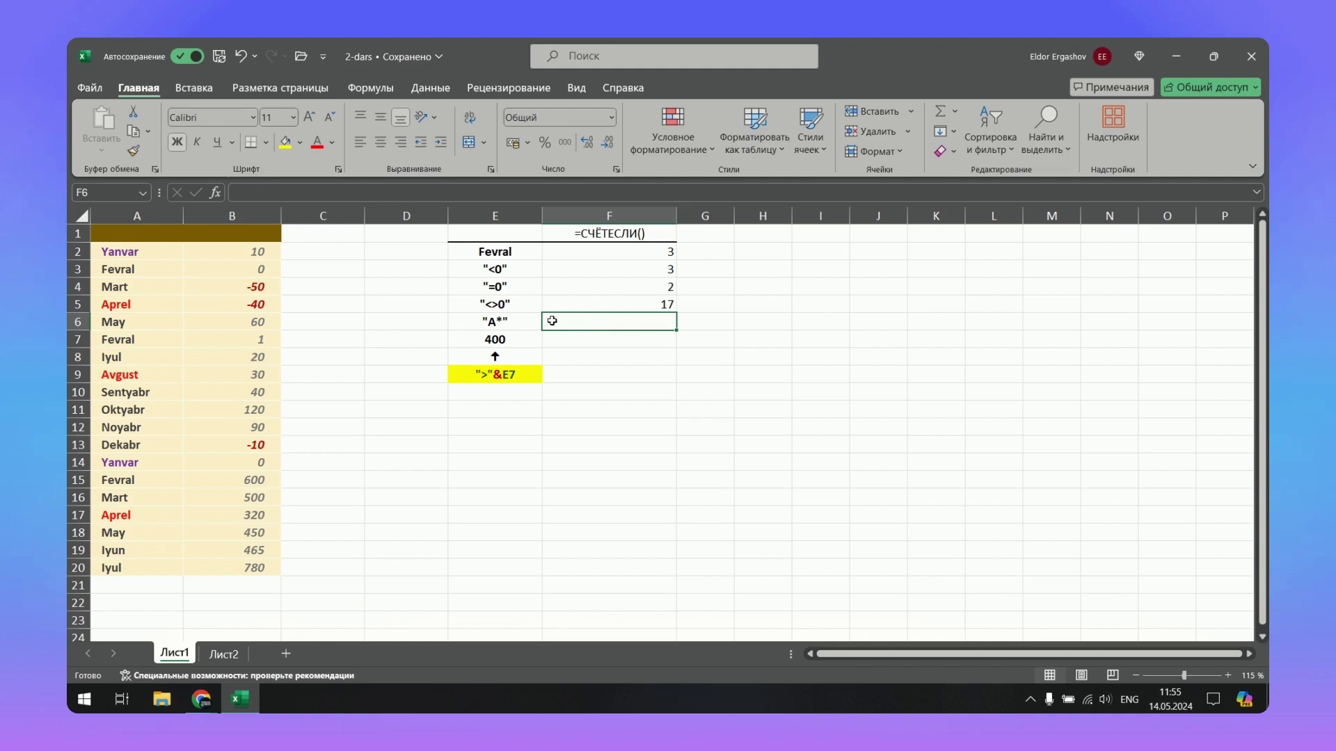
pyautogui.click(121, 259)
pyautogui.click(129, 308)
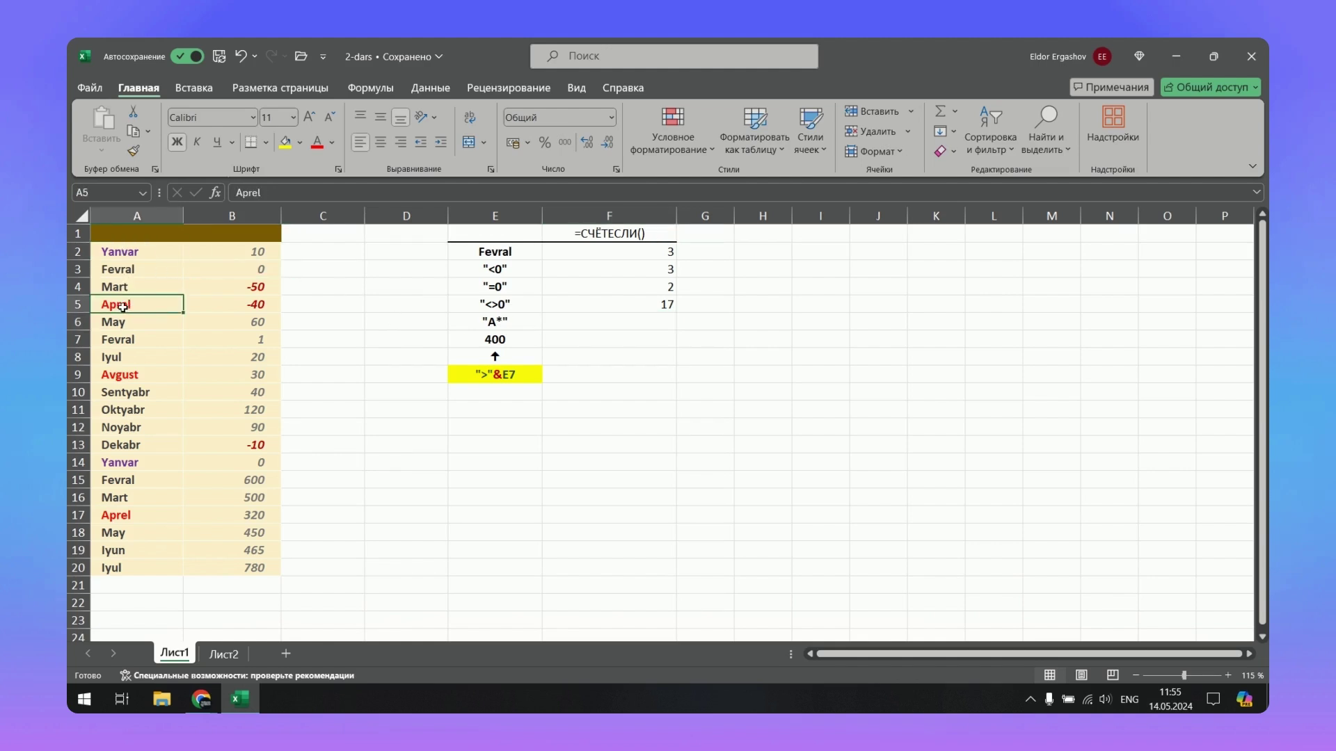
pyautogui.click(502, 324)
pyautogui.click(606, 321)
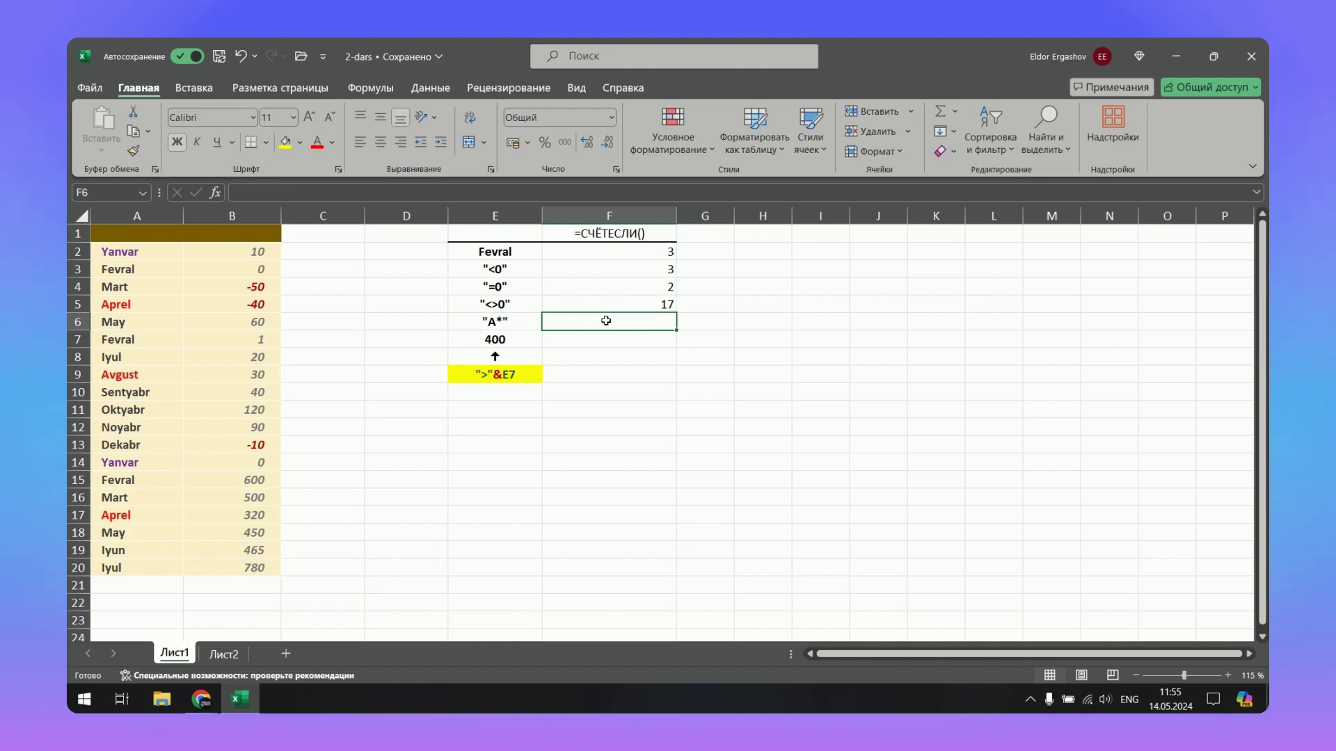
pyautogui.write('=')
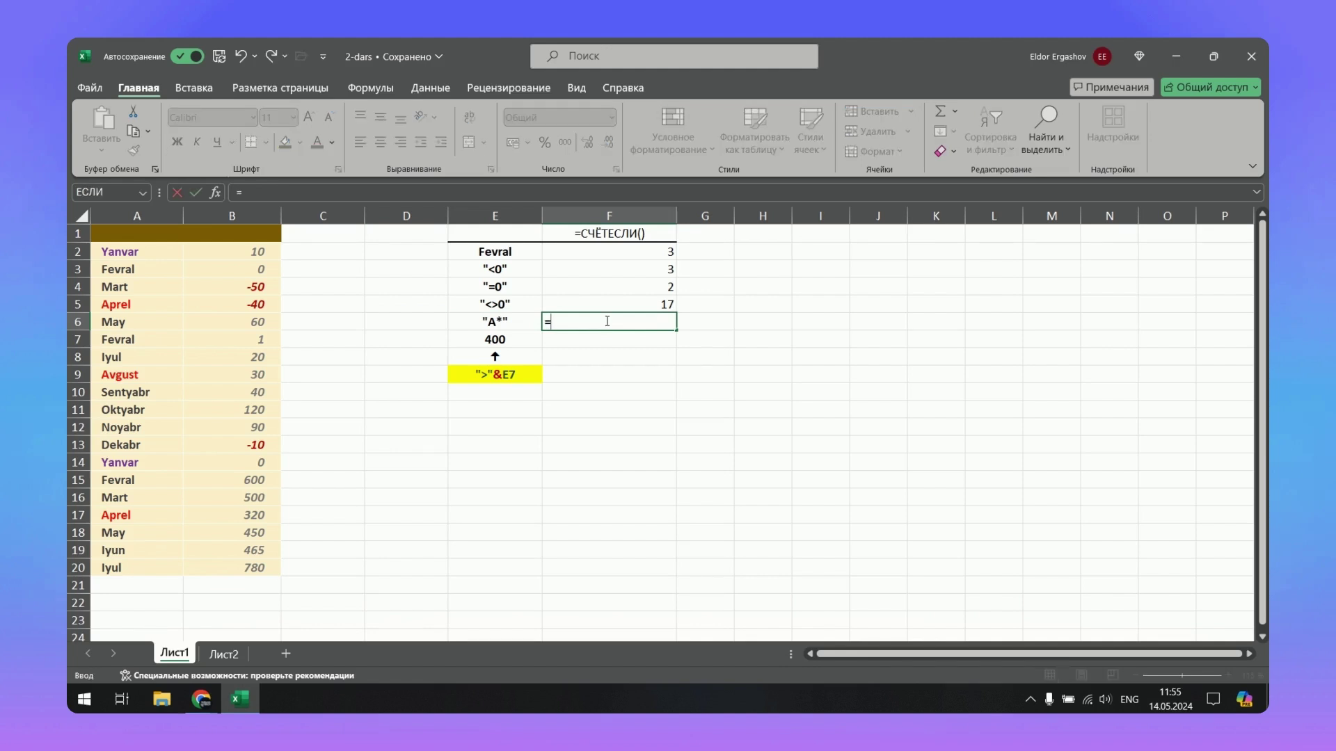
# Enter =СЧЁТЕСЛИ(A2:A20;"A*") in F6 to count months starting with A.
pyautogui.hotkey('alt', 'shift')
pyautogui.write('сч')
pyautogui.doubleClick(599, 352)
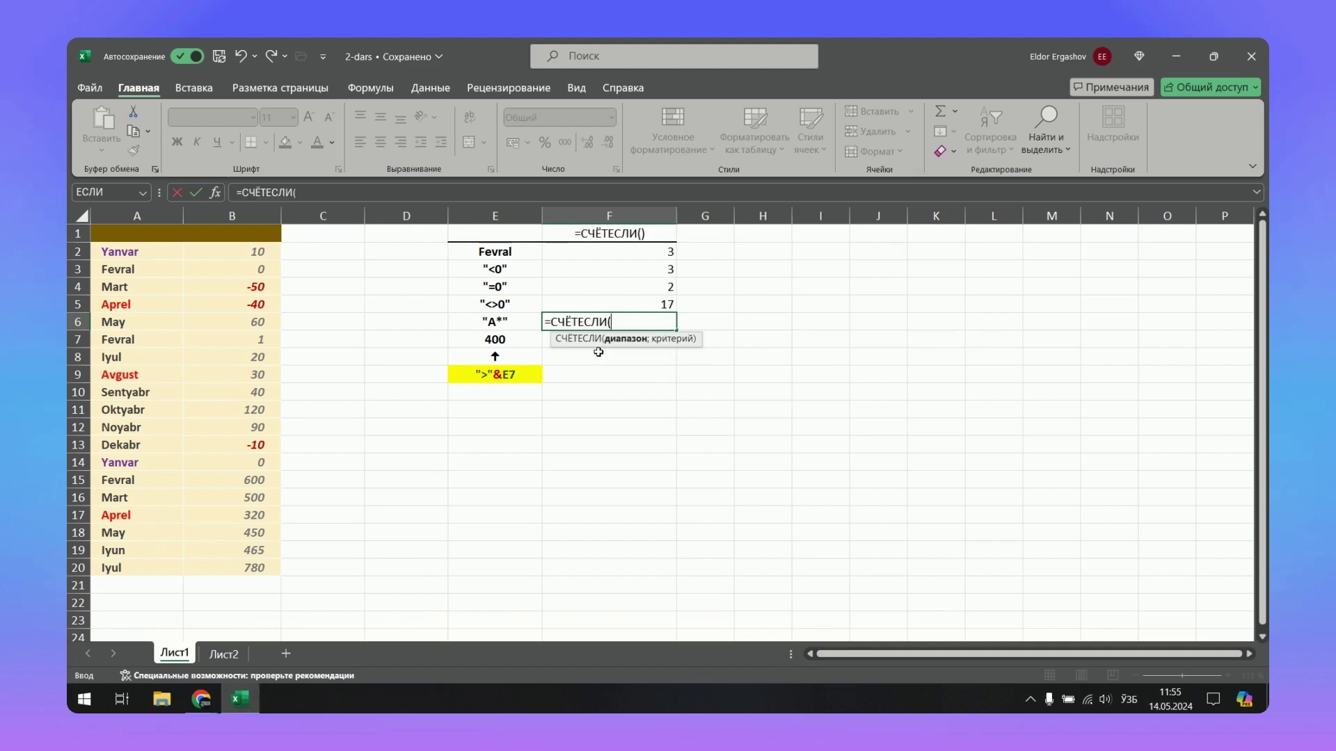
pyautogui.moveTo(139, 251); pyautogui.dragTo(144, 568)
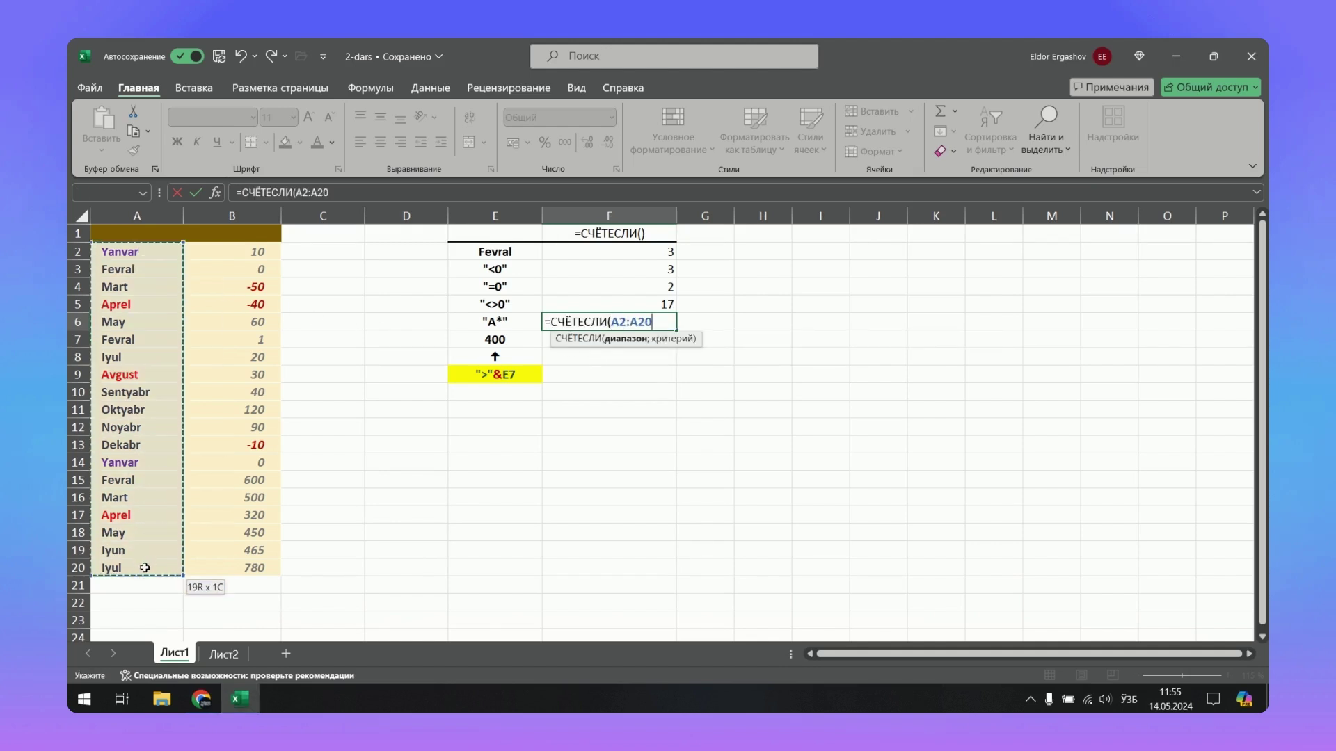
pyautogui.hotkey('alt', 'shift')
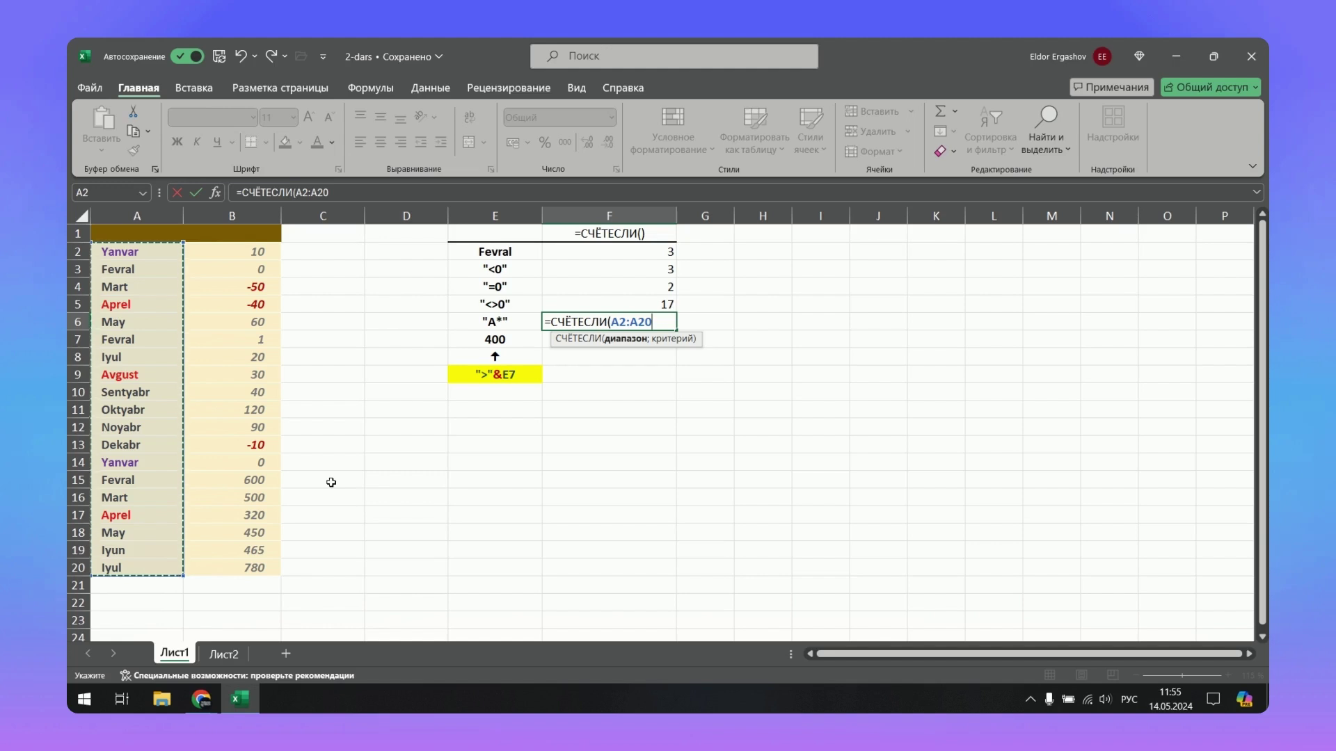
pyautogui.hotkey('alt', 'shift')
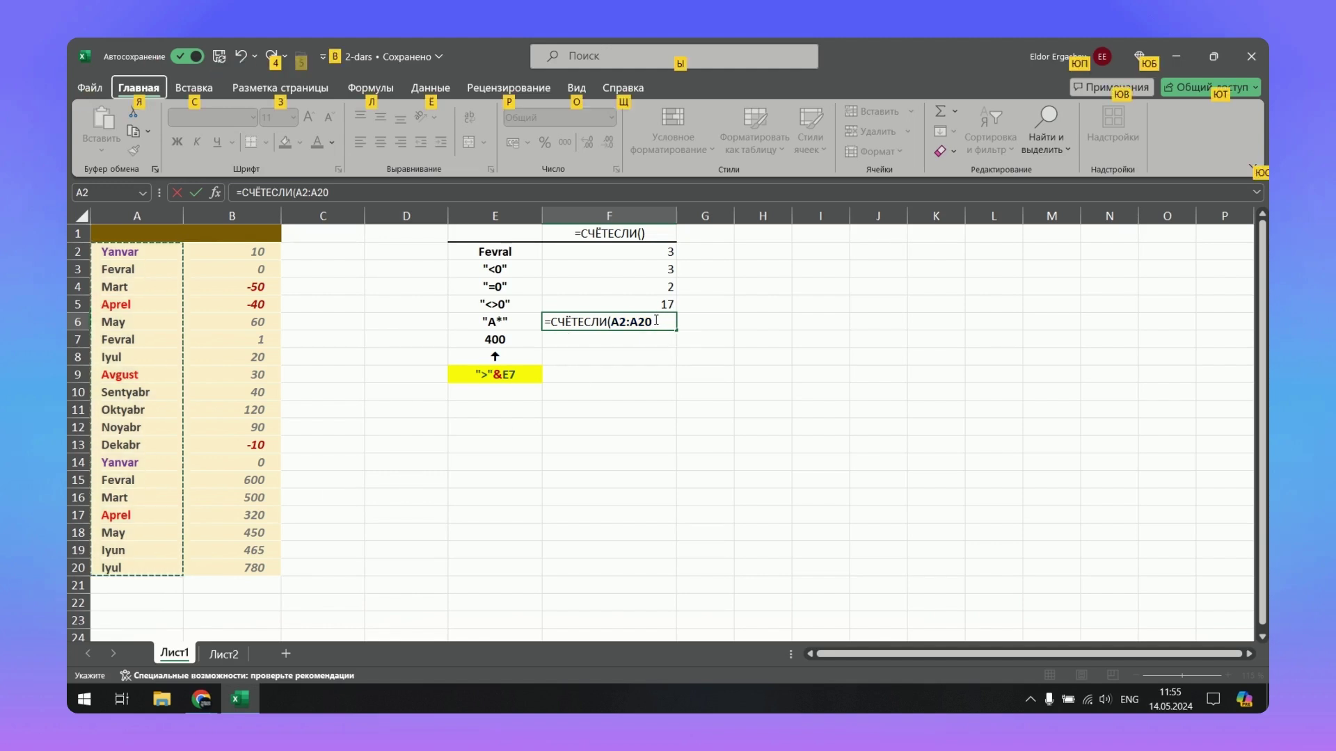
pyautogui.write(';"A')
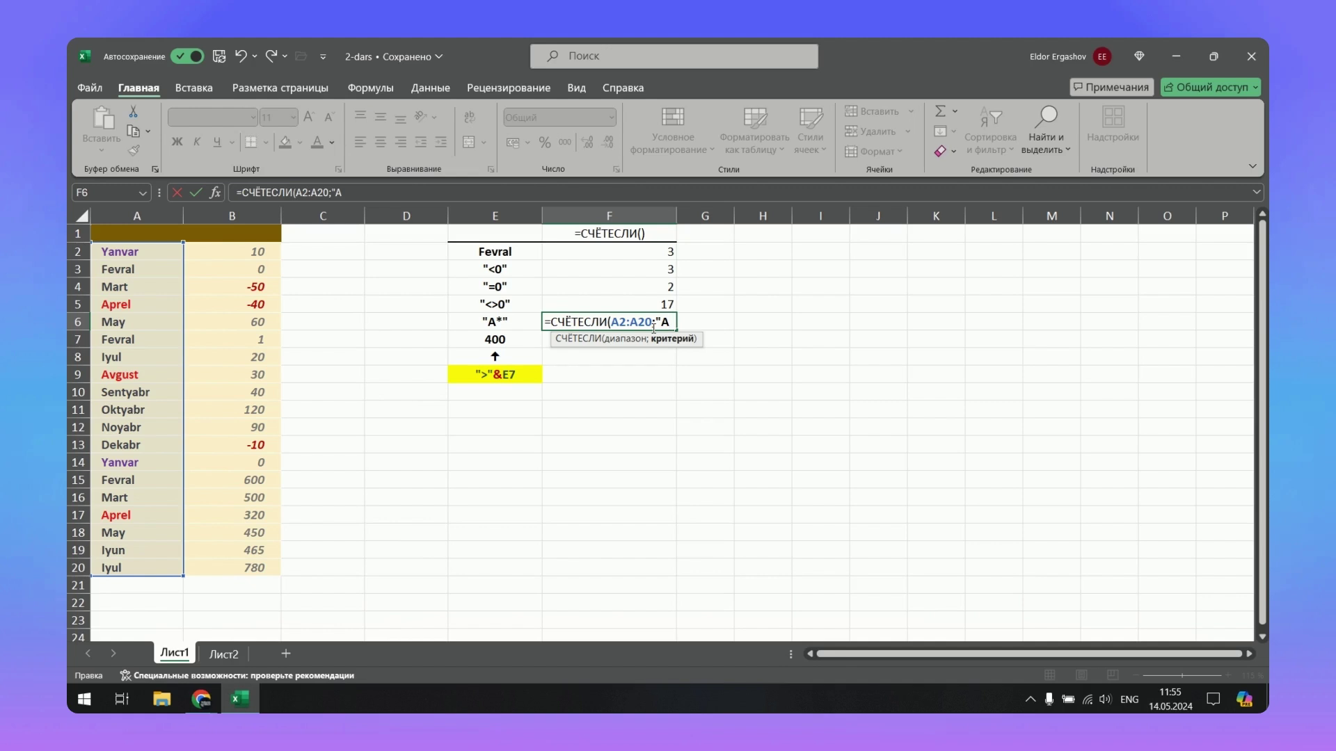
pyautogui.write('*')
pyautogui.write(')')
pyautogui.press('Return')
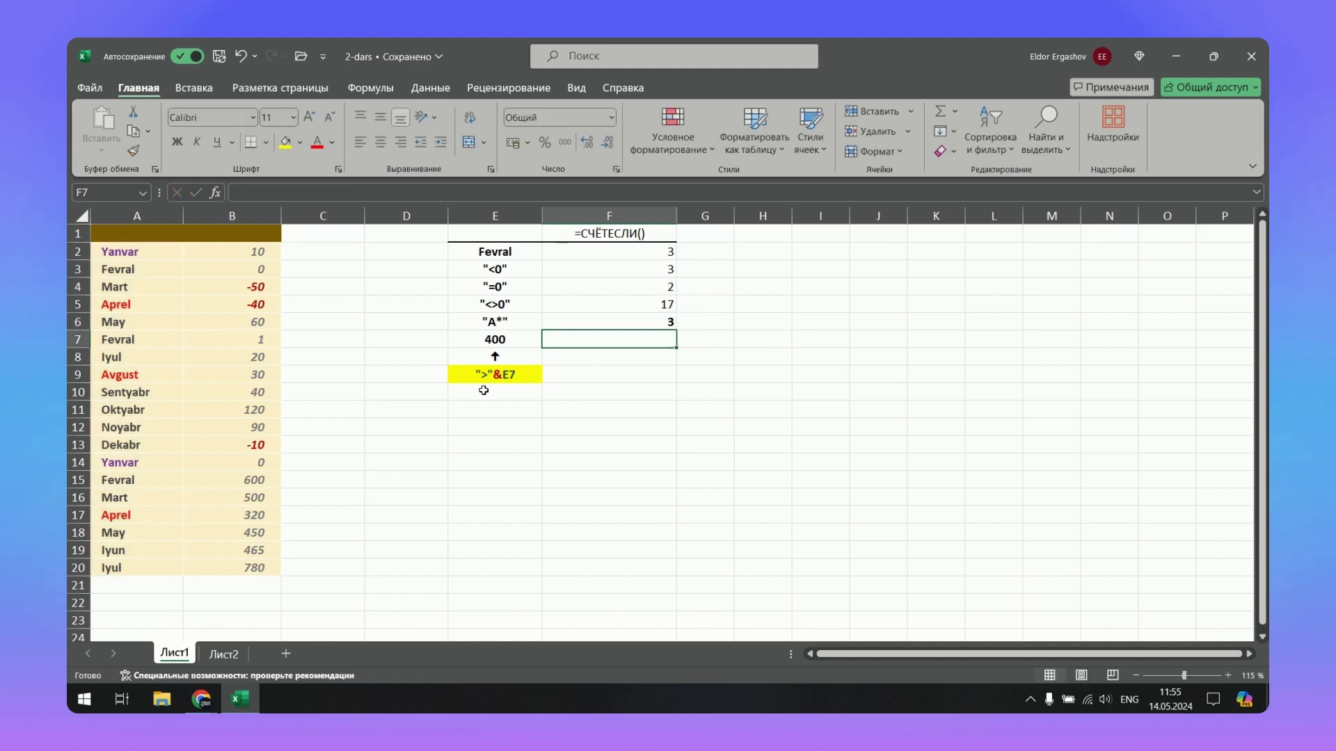
# Check the matching months Aprel (A5, A17) and Avgust (A9), then review B2:B20.
pyautogui.click(133, 305)
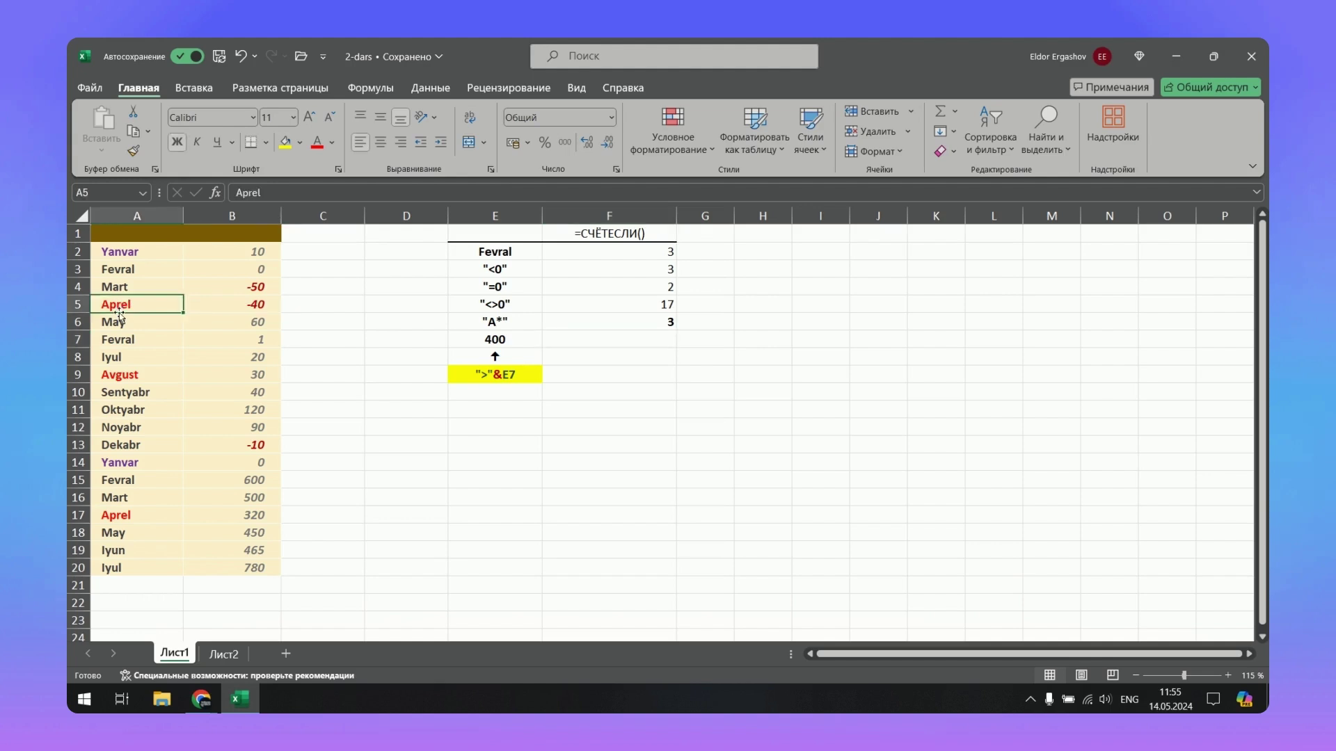
pyautogui.click(131, 378)
pyautogui.click(123, 519)
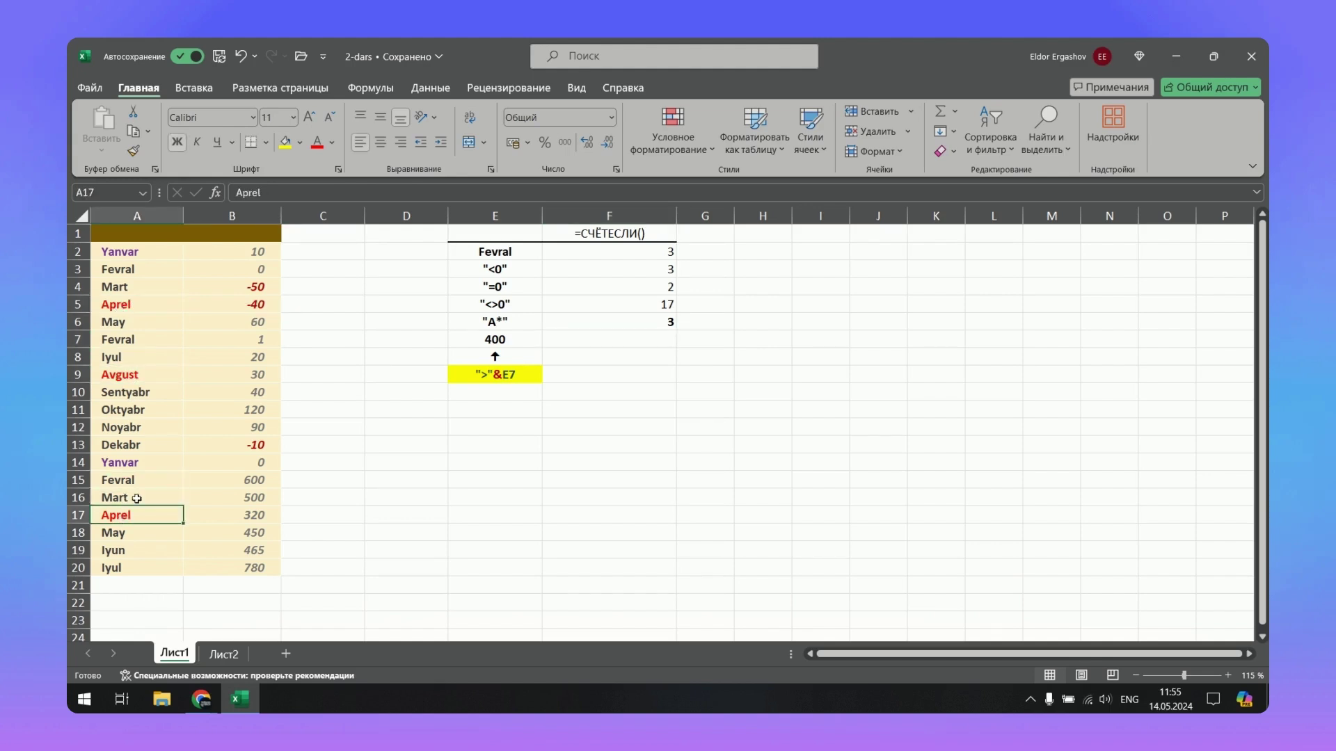
pyautogui.click(120, 380)
pyautogui.click(101, 309)
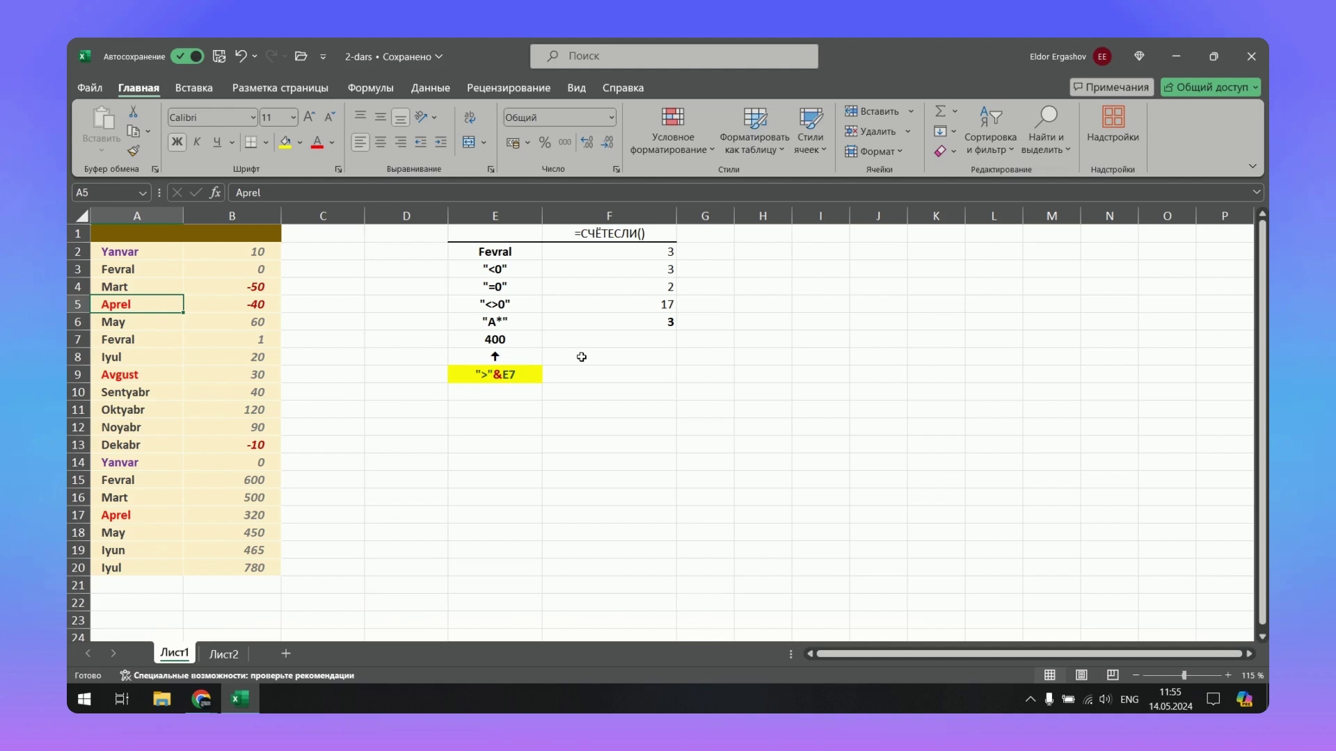
pyautogui.moveTo(247, 251)
pyautogui.mouseDown()
pyautogui.moveTo(292, 563)
pyautogui.moveTo(268, 567)
pyautogui.mouseUp()
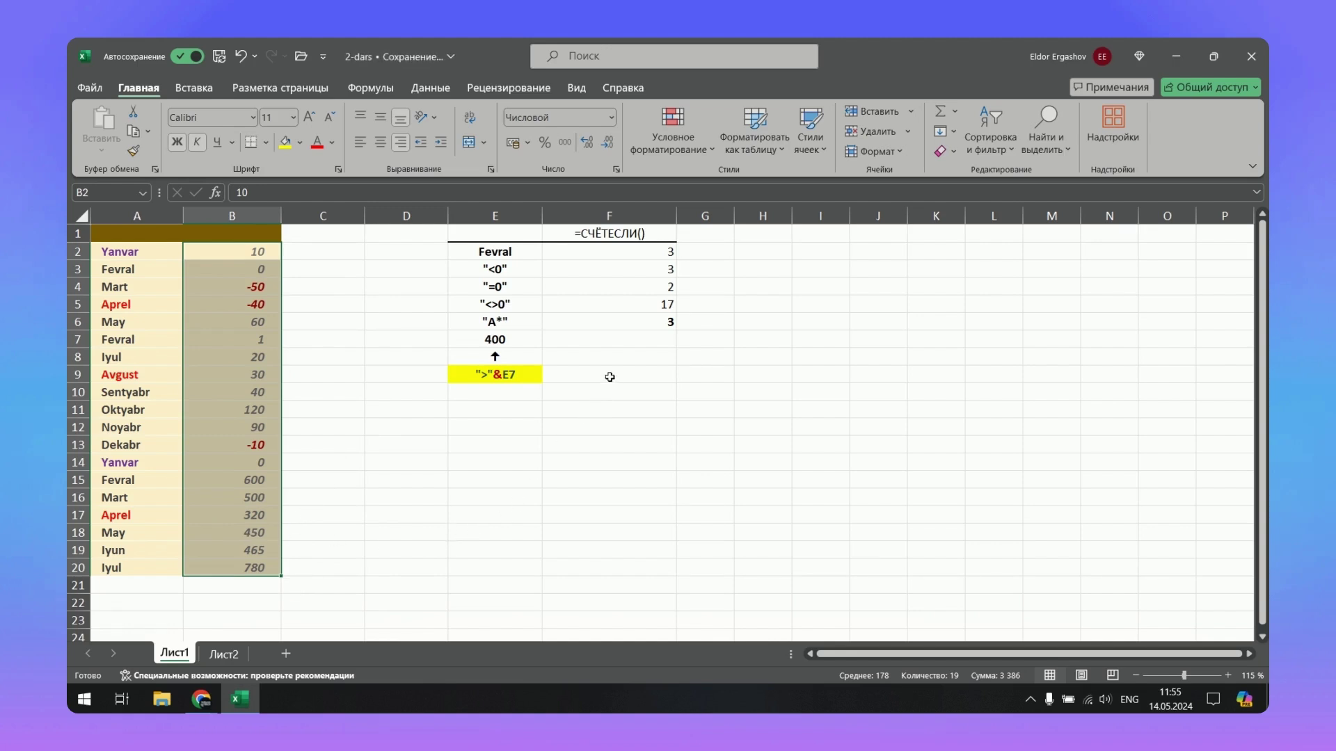
# Enter =СЧЁТЕСЛИ(B2:B20;">400") in F7 to count values above 400.
pyautogui.click(604, 346)
pyautogui.write('=')
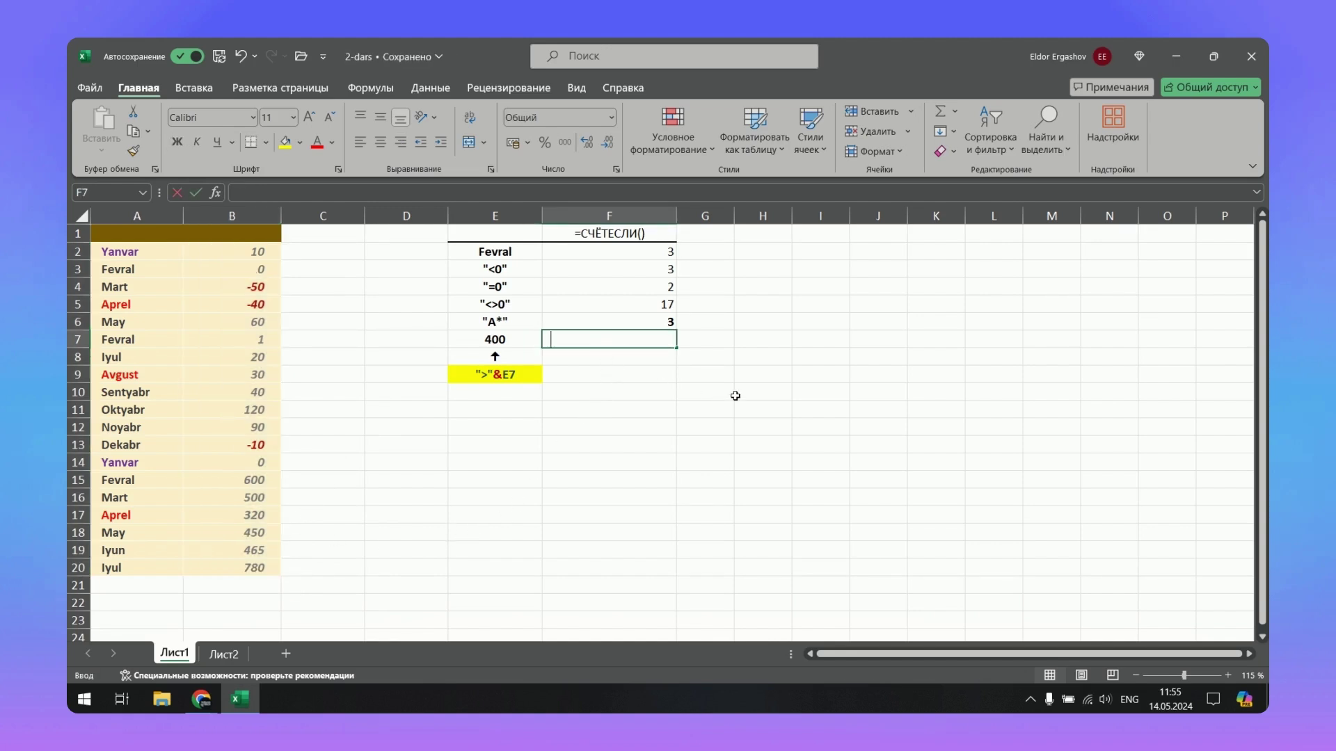
pyautogui.hotkey('alt', 'shift')
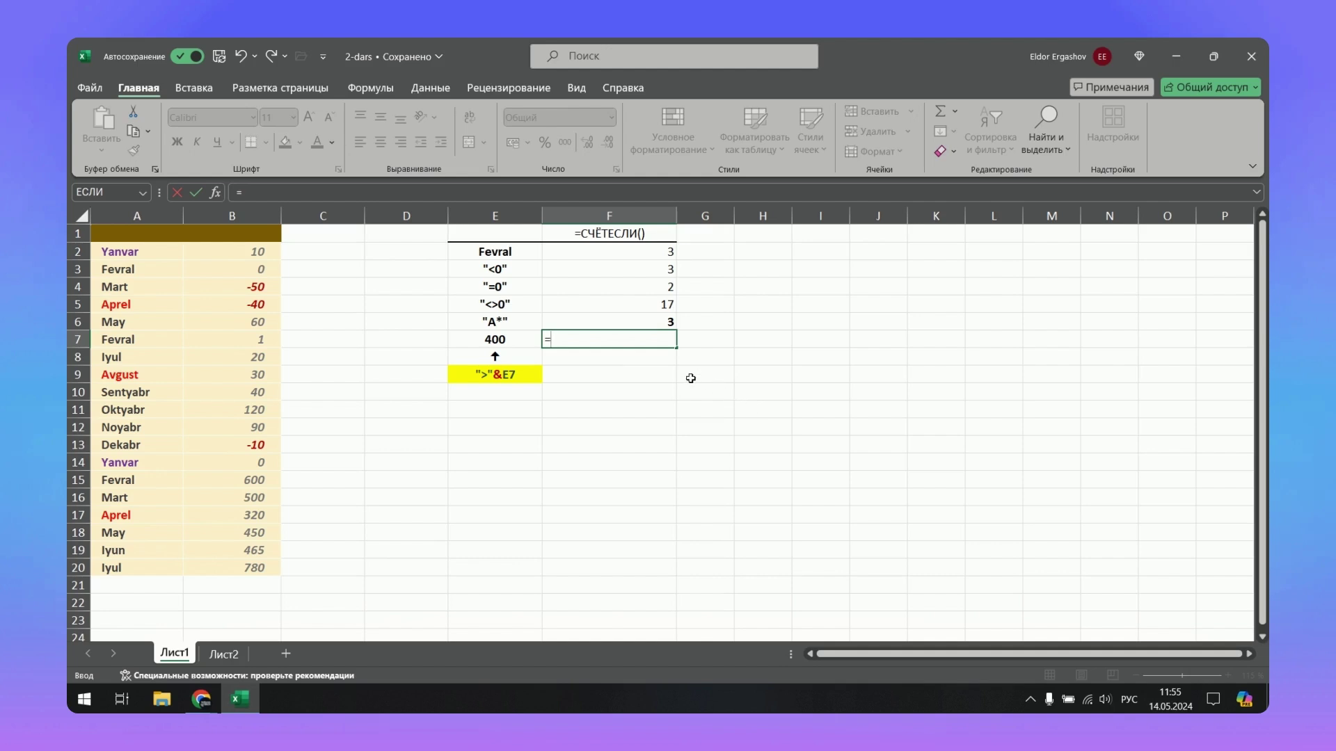
pyautogui.write('сч')
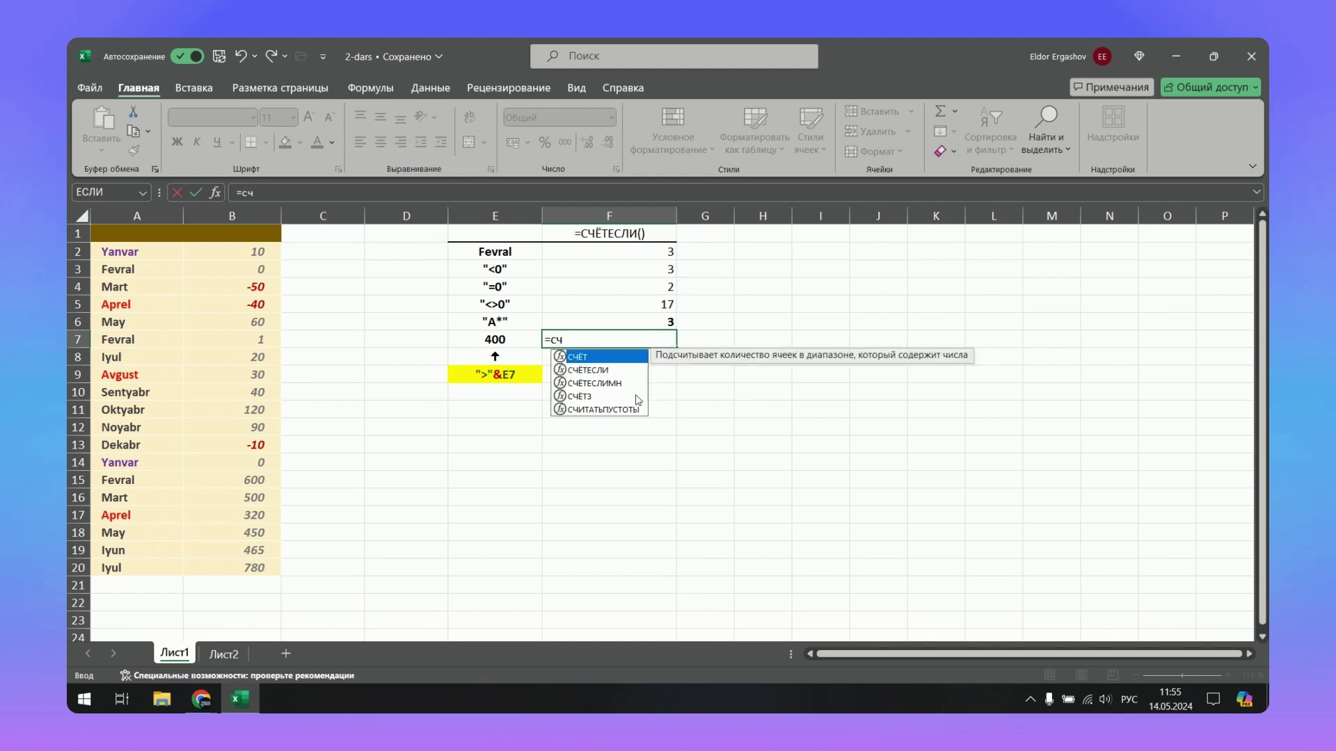
pyautogui.doubleClick(588, 370)
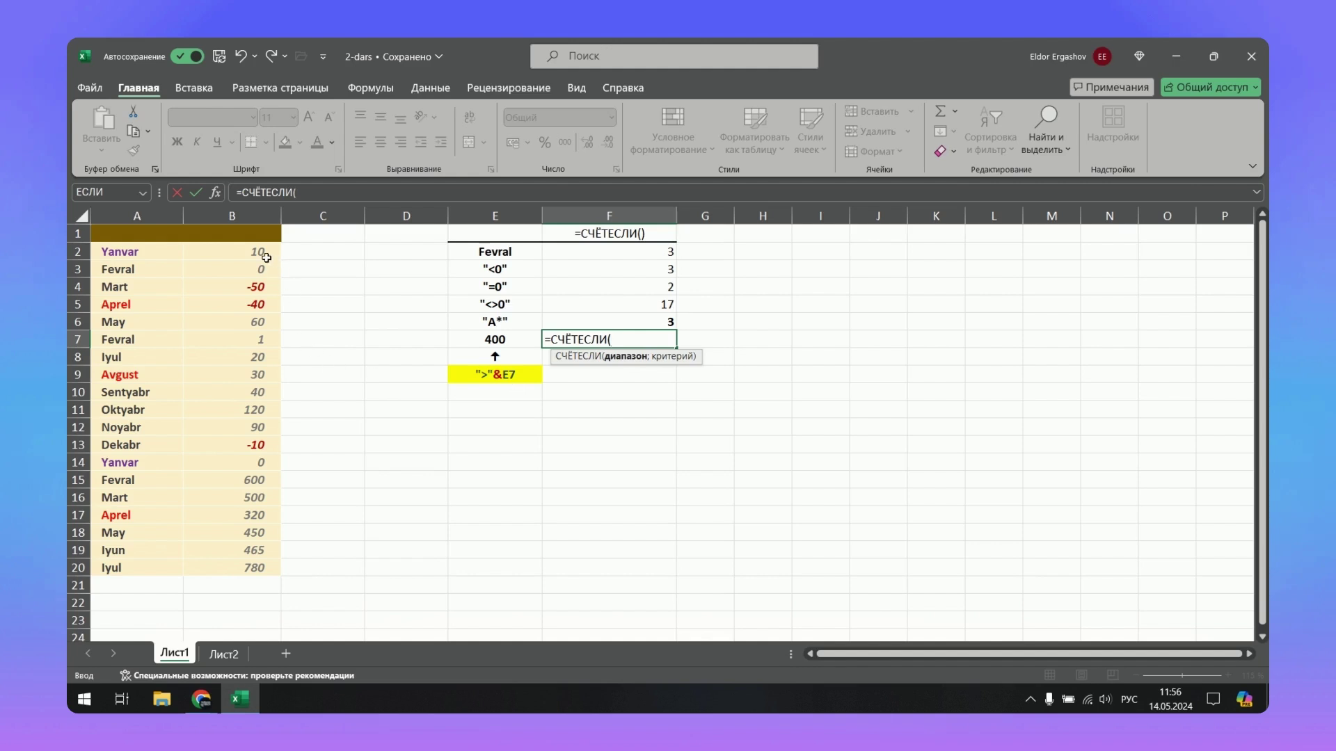
pyautogui.moveTo(252, 251)
pyautogui.mouseDown()
pyautogui.moveTo(237, 552)
pyautogui.moveTo(249, 557)
pyautogui.mouseUp()
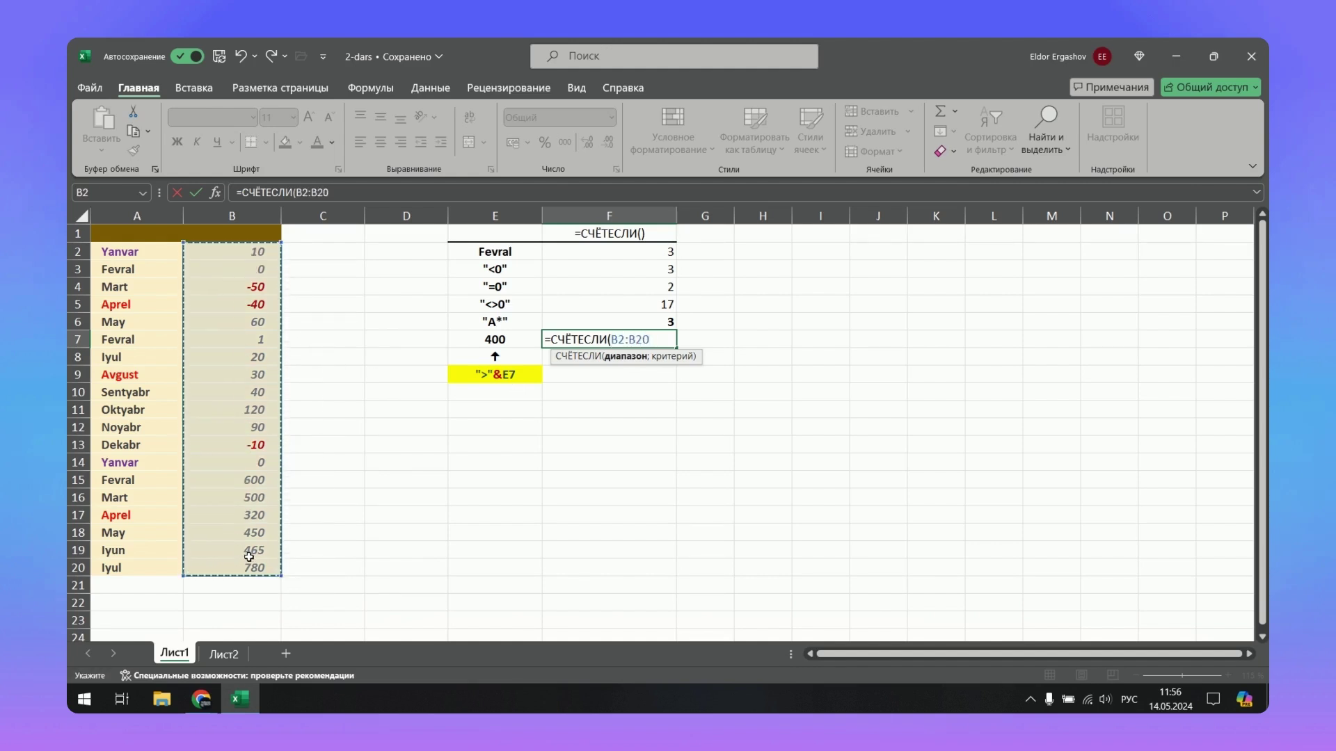
pyautogui.write(';')
pyautogui.press('BackSpace')
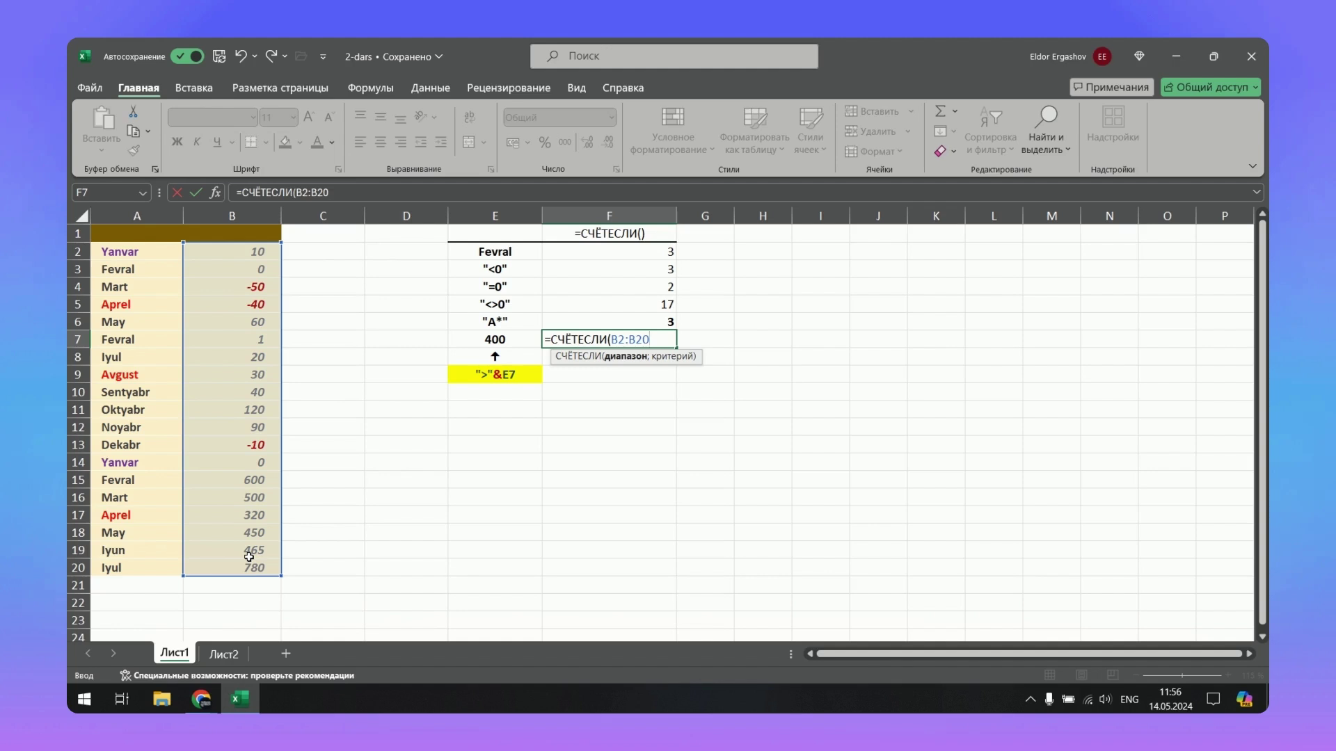
pyautogui.write(';">')
pyautogui.write('400')
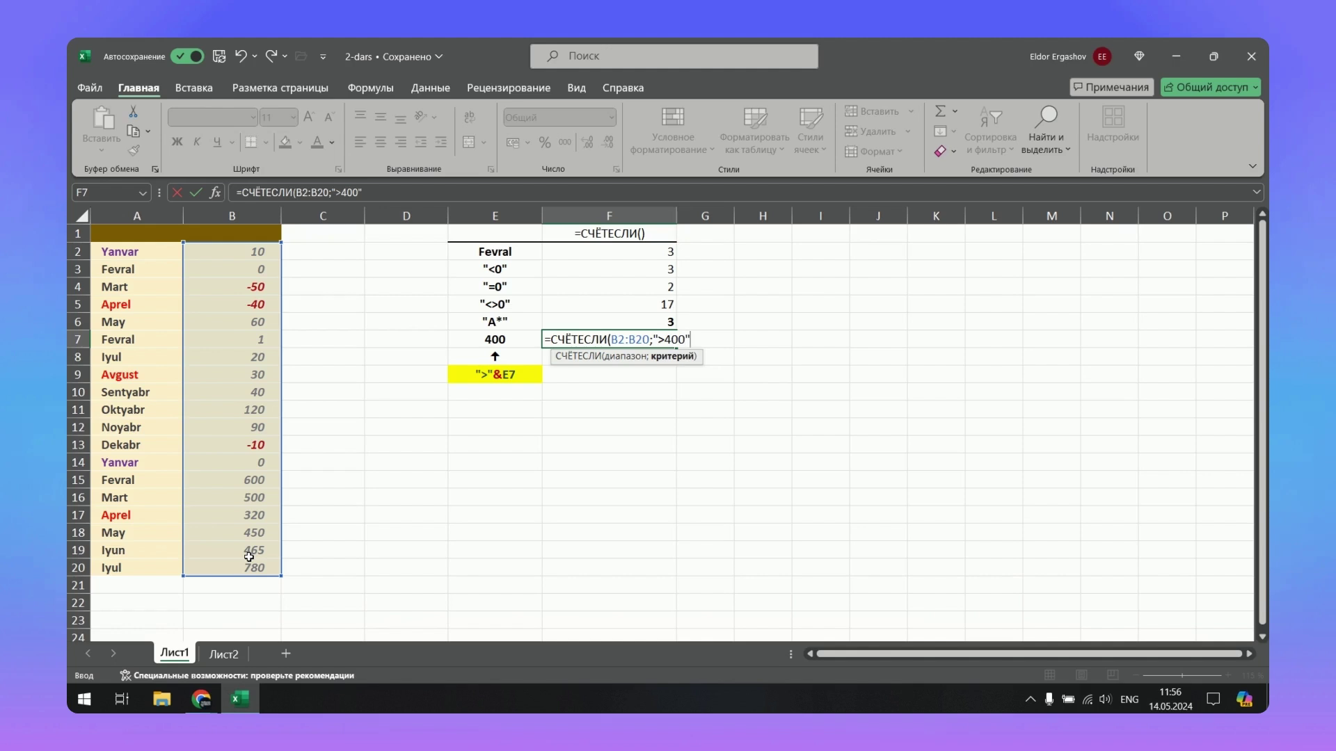
pyautogui.press('Return')
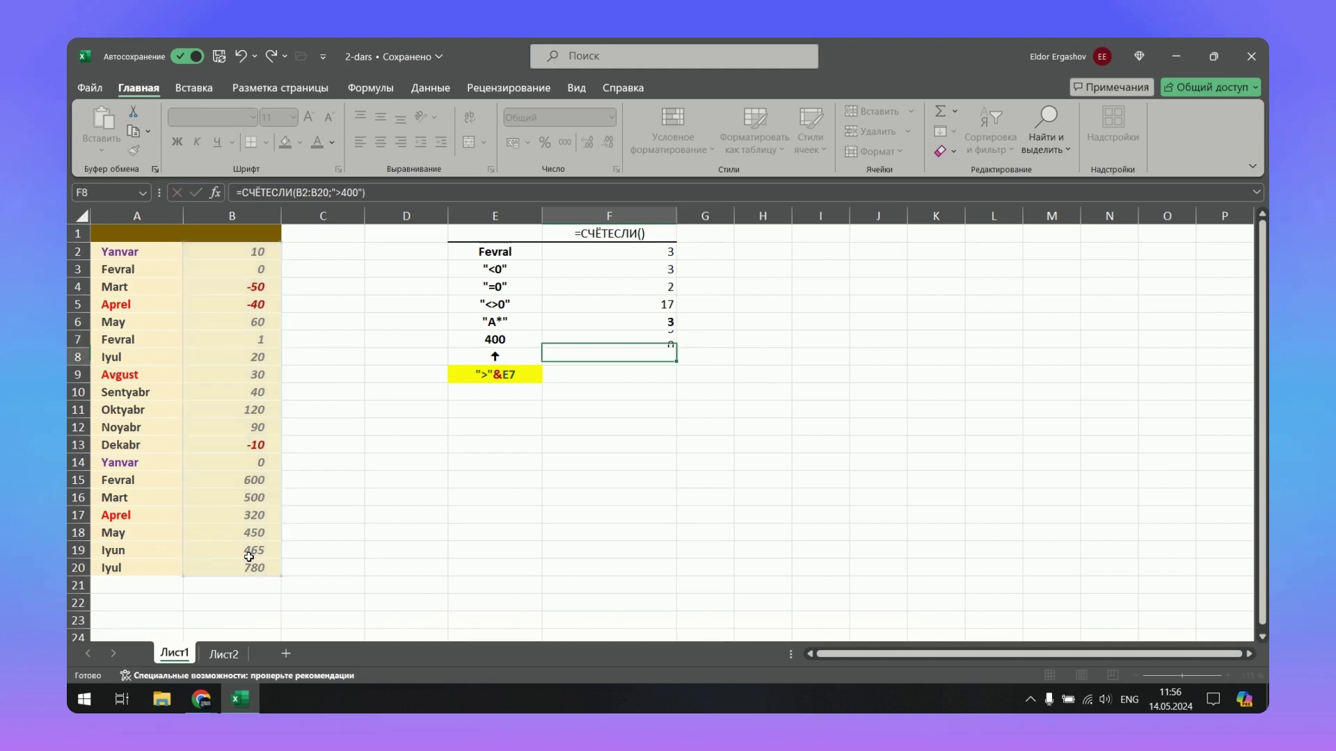
# Check F7's result against values 600, 500, 450, 465, 780 and the 400 threshold in E7.
pyautogui.click(644, 337)
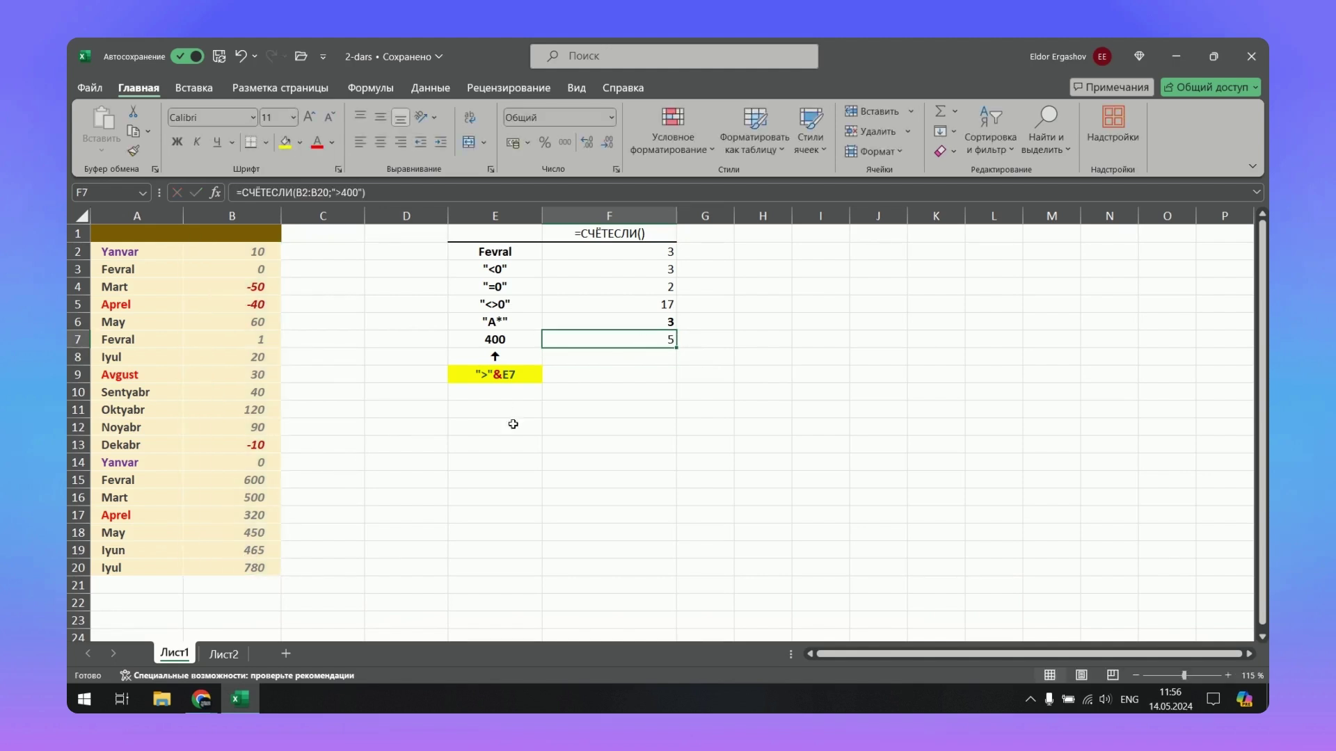
pyautogui.click(258, 567)
pyautogui.click(258, 549)
pyautogui.click(258, 531)
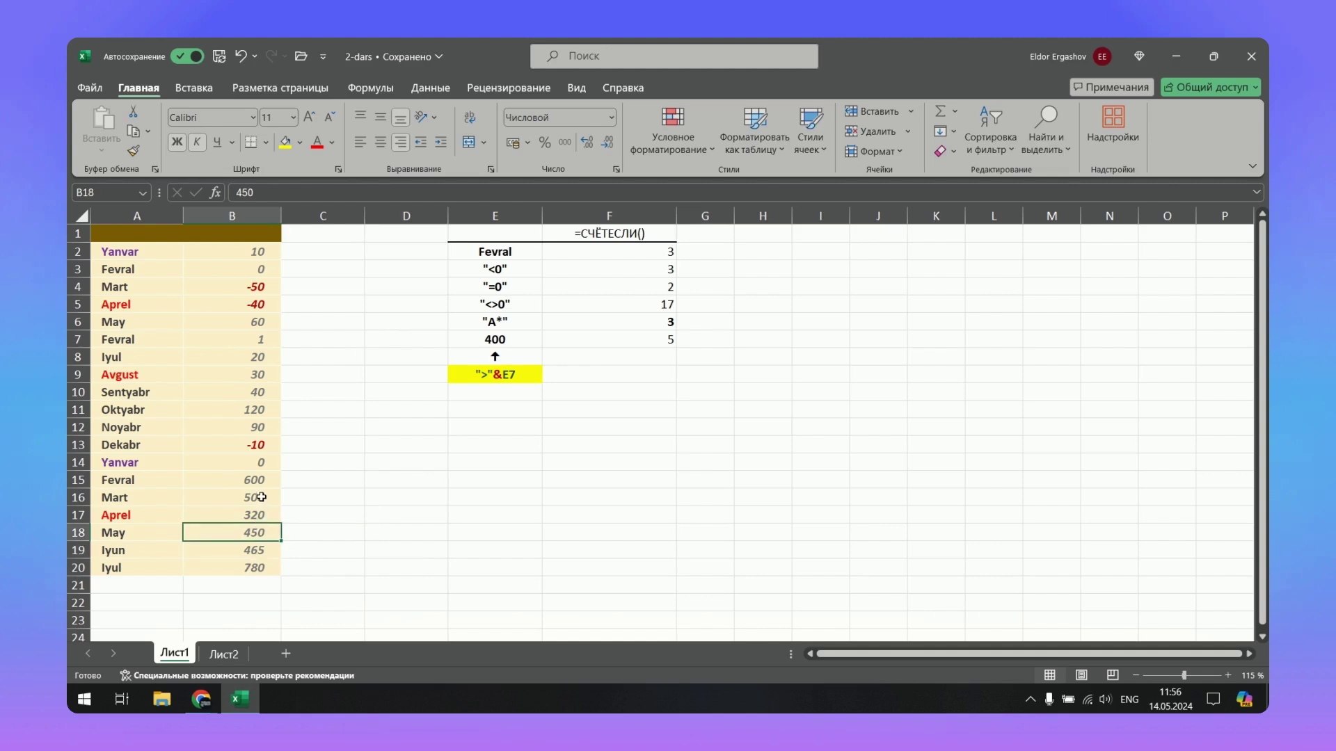
pyautogui.click(261, 497)
pyautogui.click(254, 480)
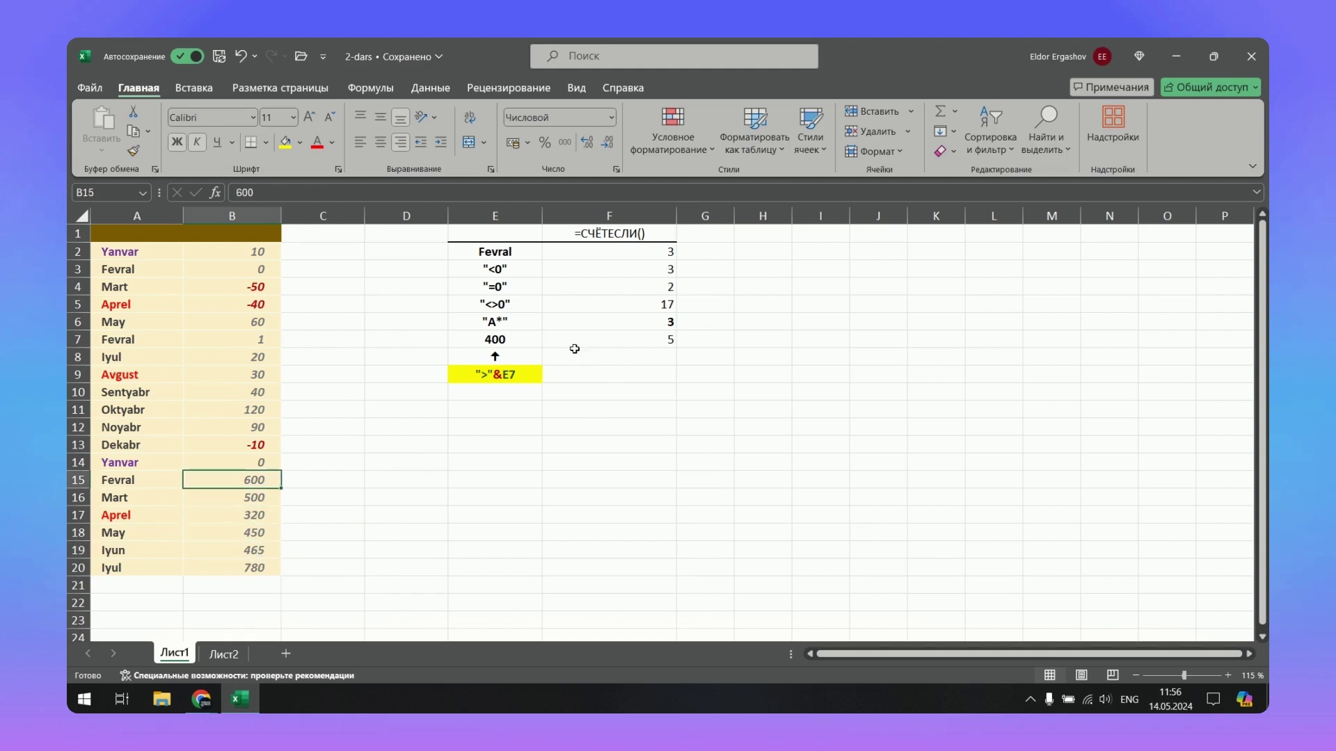
pyautogui.click(471, 339)
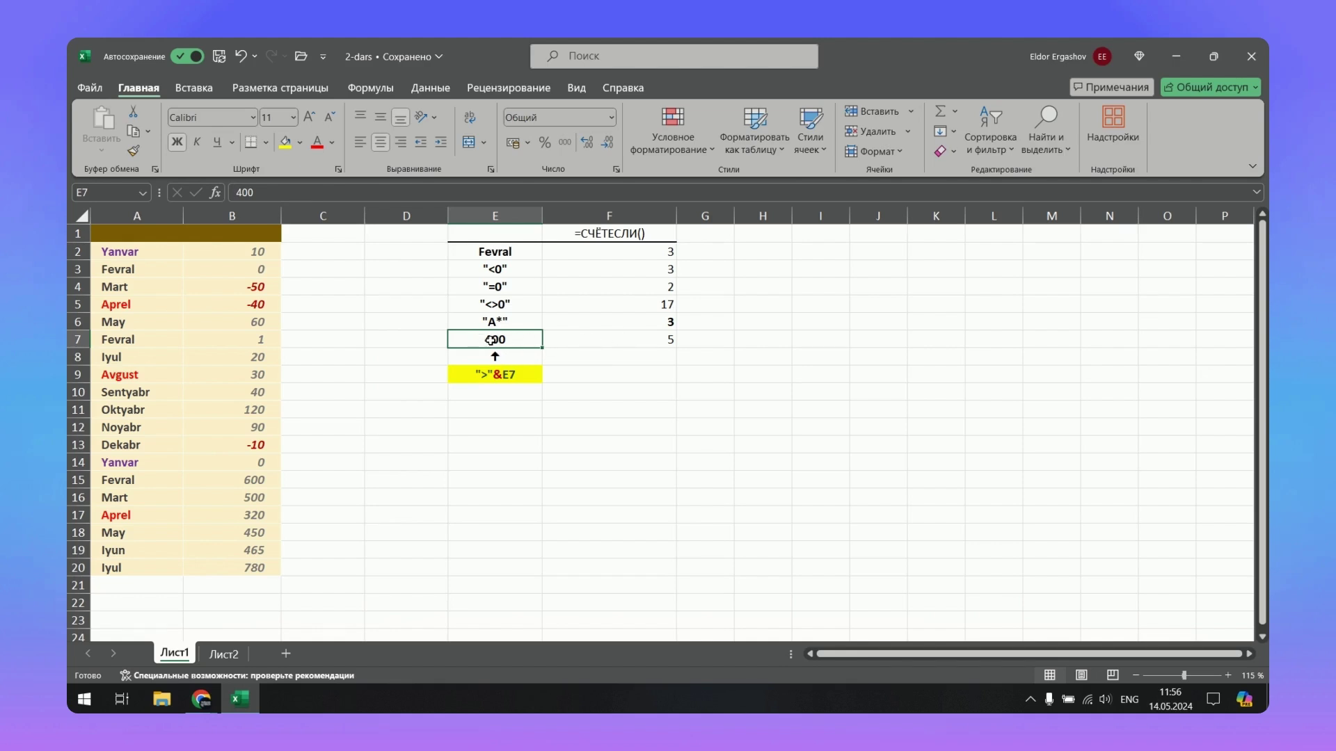
# Change F7's criterion to ">"&E7 so the threshold comes from cell E7.
pyautogui.doubleClick(601, 339)
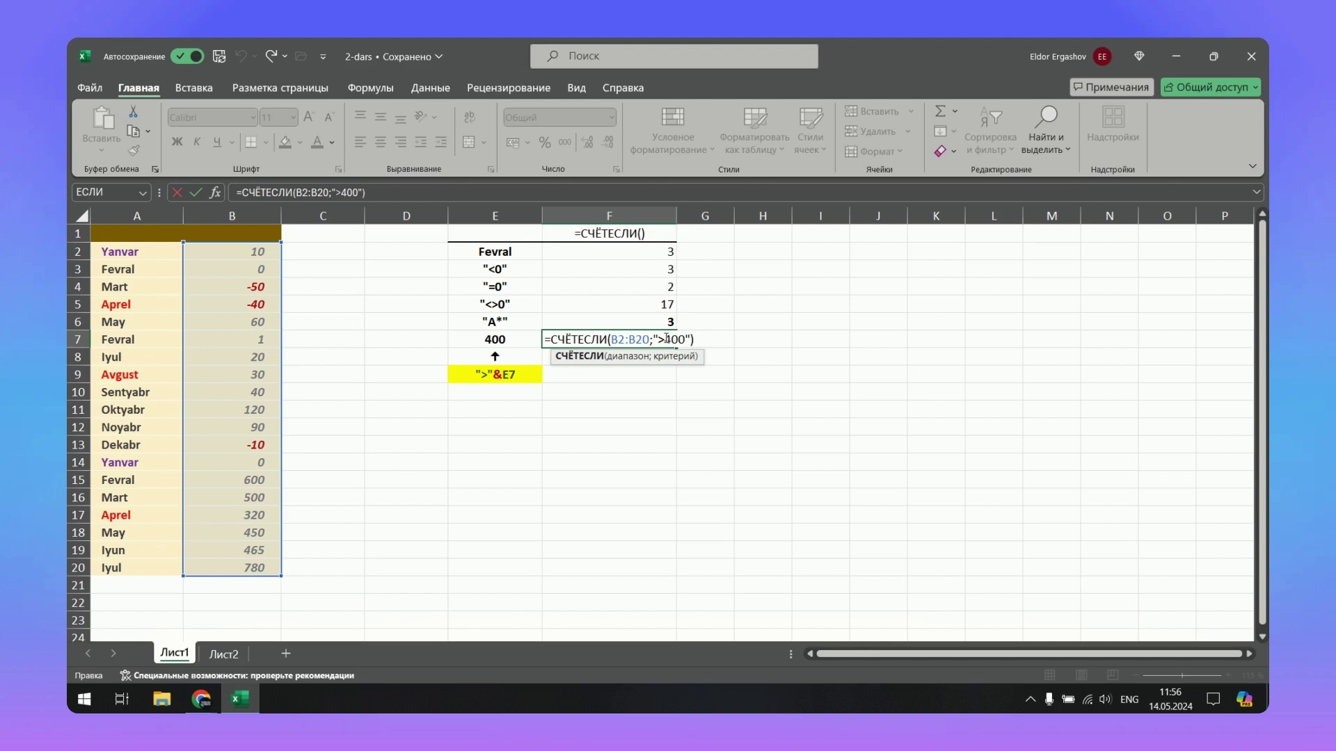
pyautogui.moveTo(666, 338); pyautogui.dragTo(687, 338)
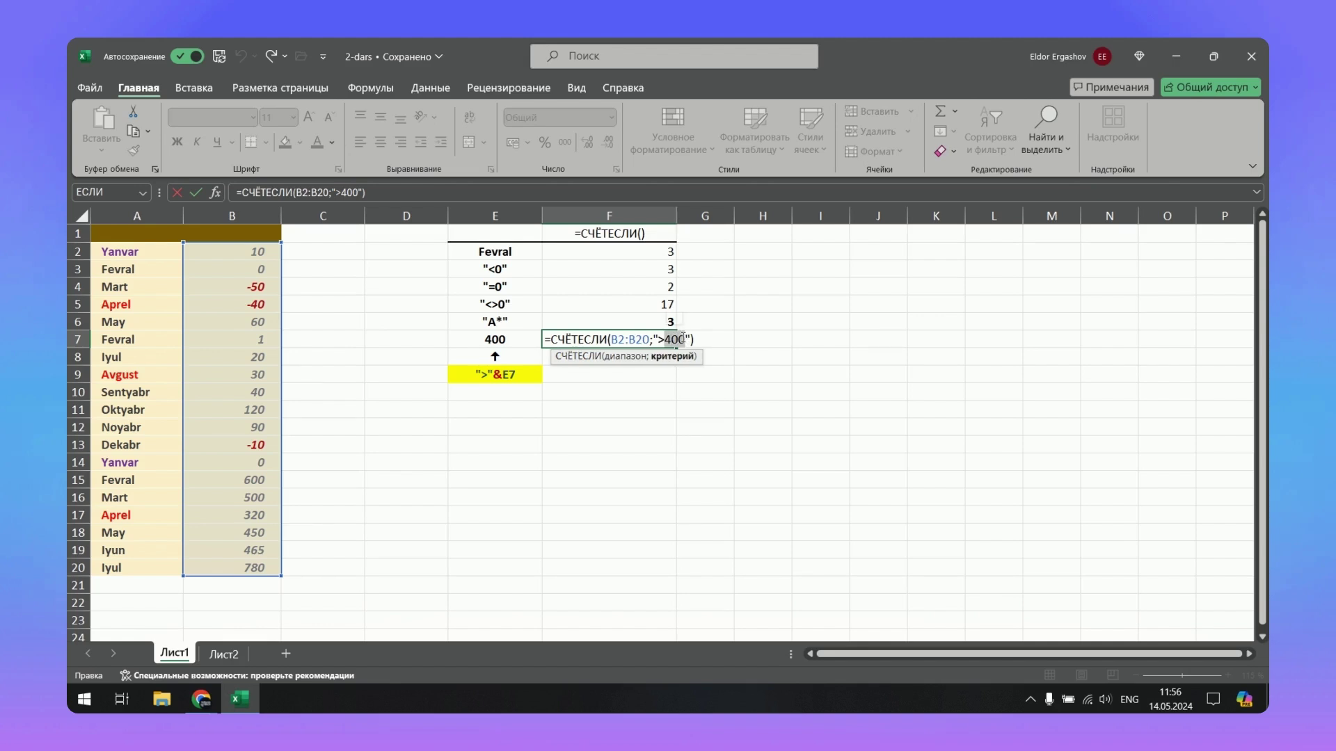
pyautogui.press('BackSpace')
pyautogui.write('E7')
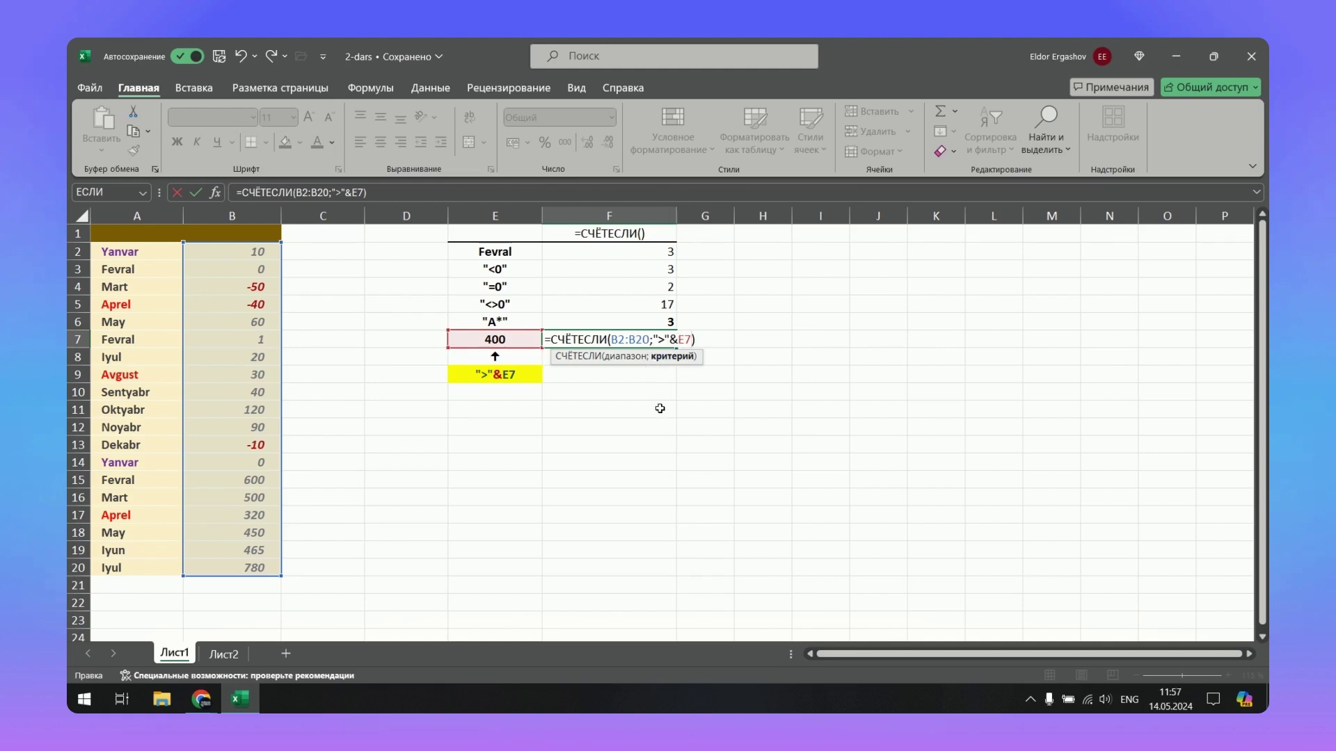
pyautogui.press('Return')
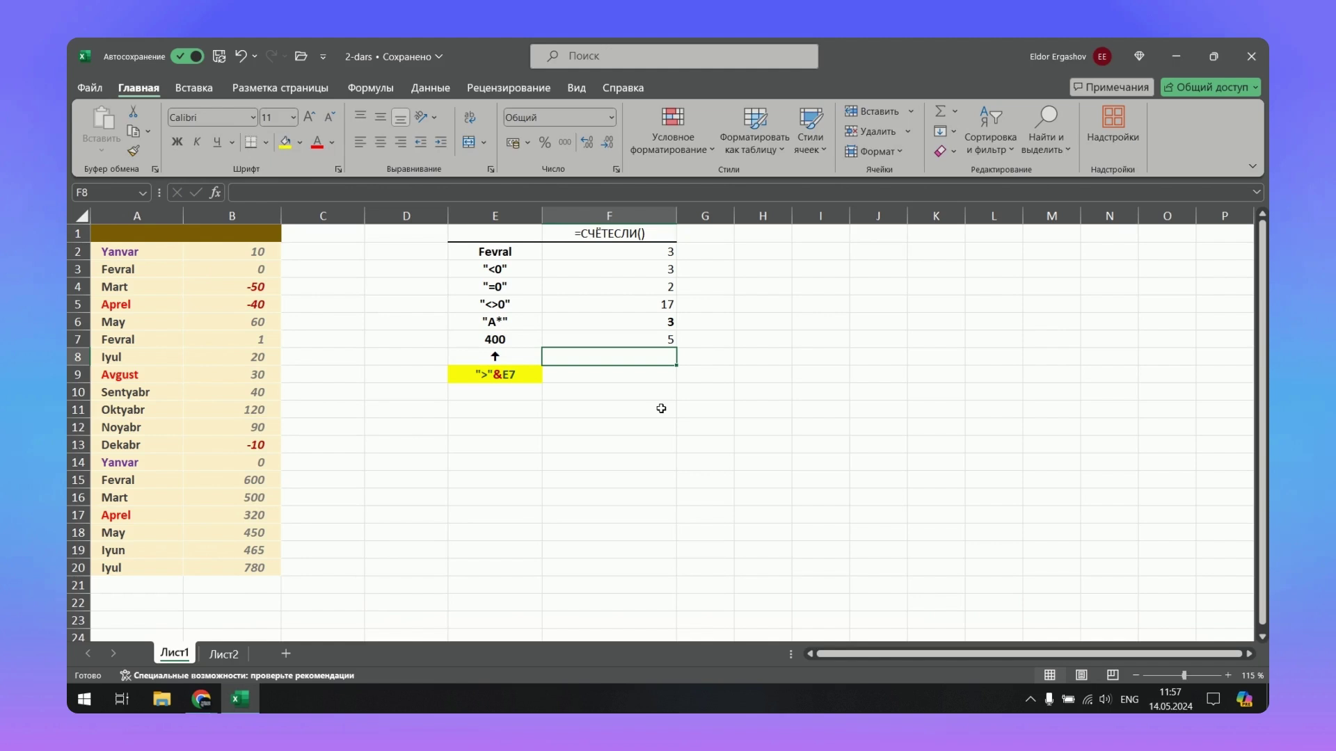
# Raise the threshold in E7 from 400 to 500.
pyautogui.click(647, 334)
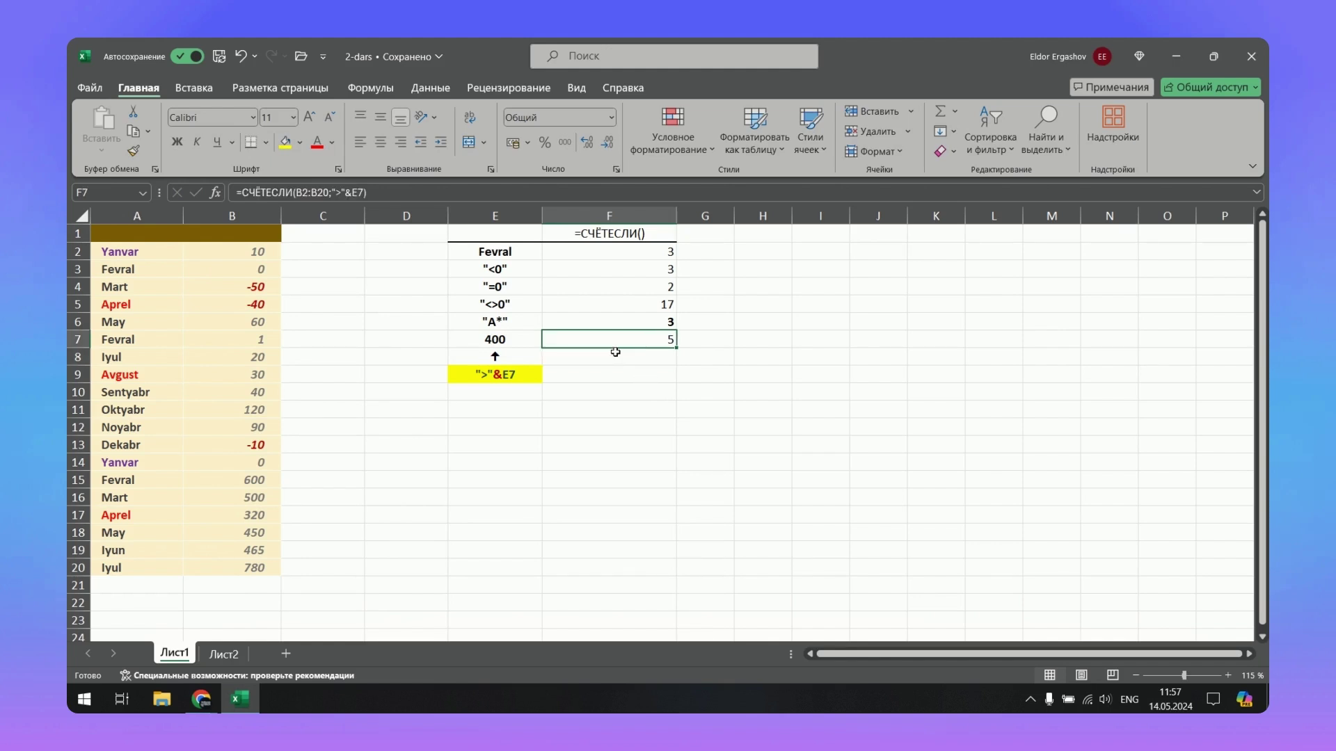
pyautogui.doubleClick(493, 338)
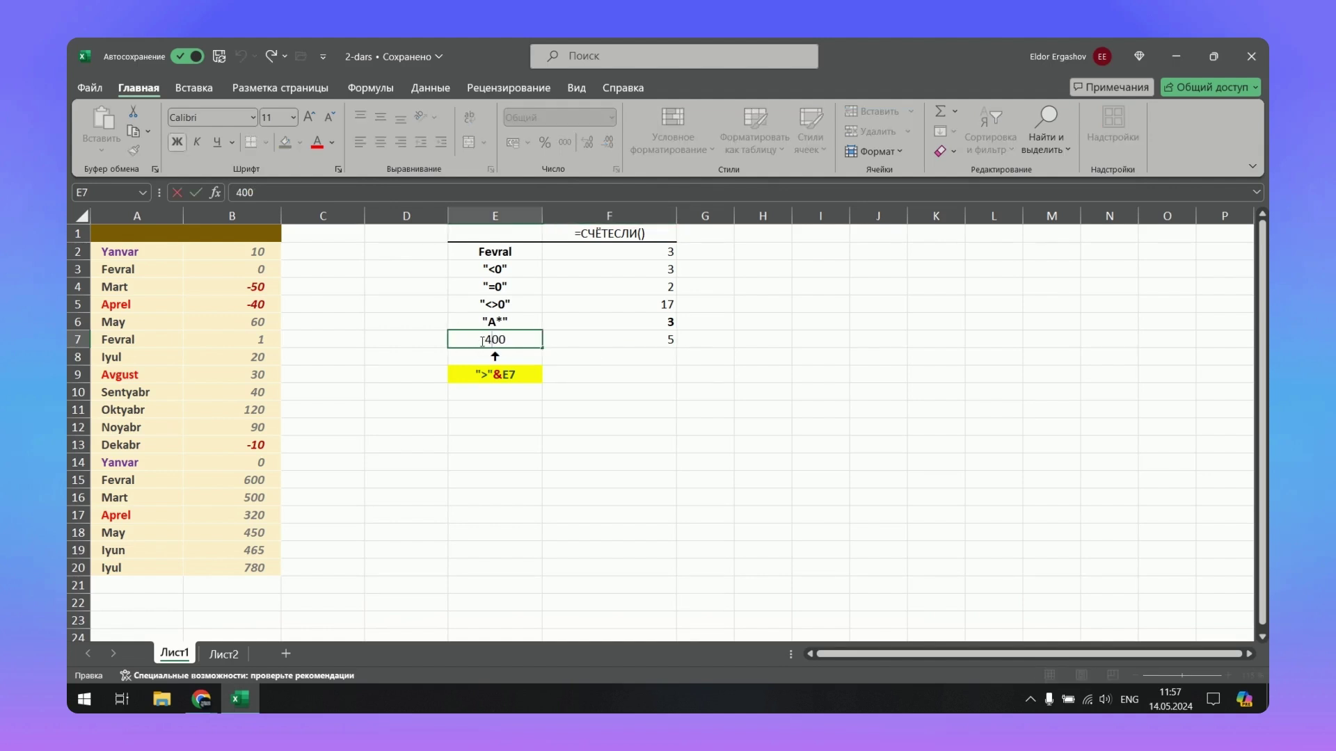
pyautogui.press('BackSpace')
pyautogui.write('5')
pyautogui.press('Return')
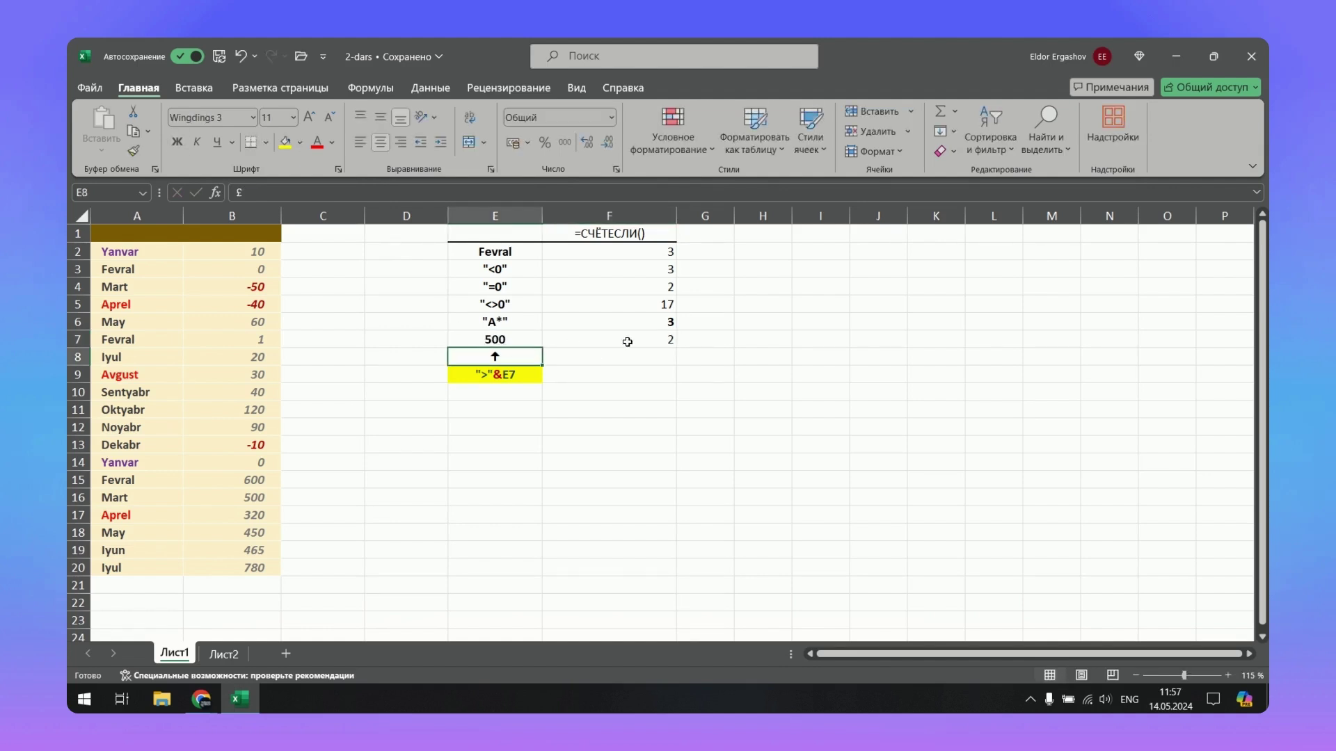
# Inspect F7's recalculated count of 2 and its formula references.
pyautogui.click(615, 339)
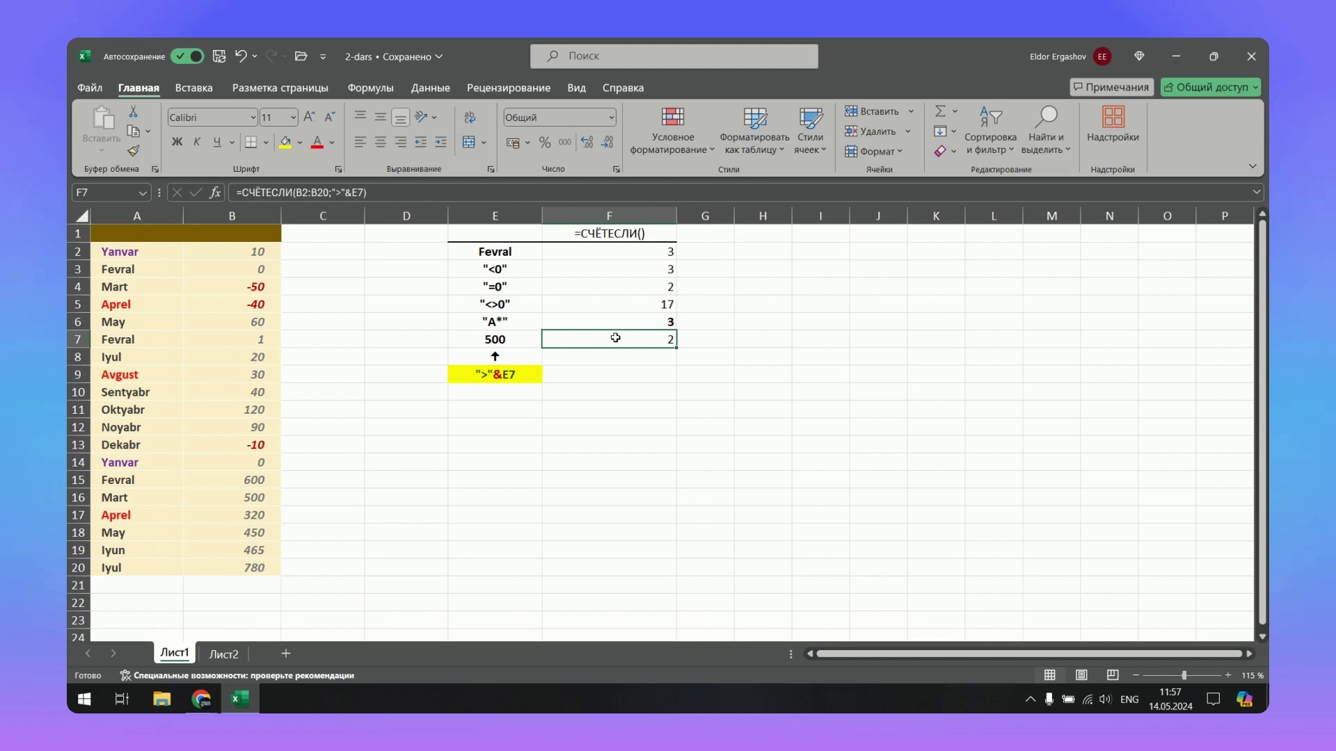
pyautogui.doubleClick(615, 339)
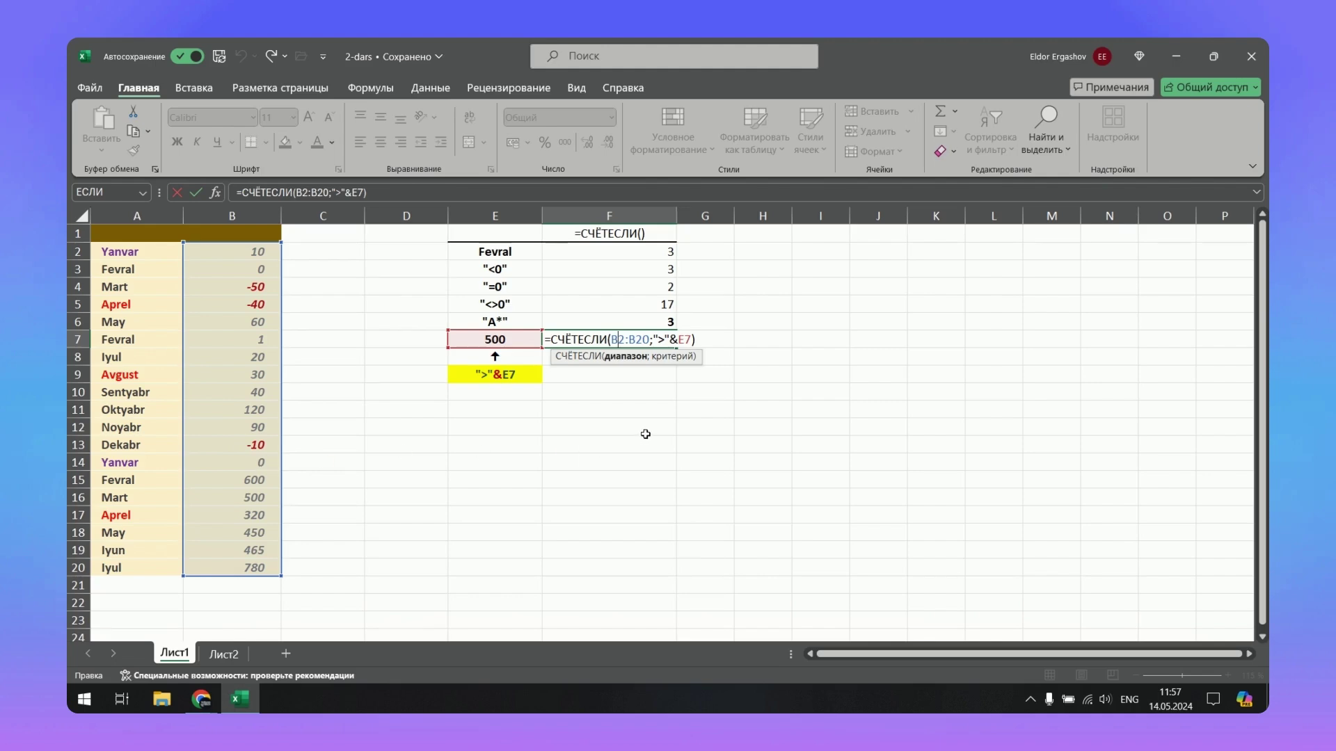
pyautogui.hotkey('ctrl', 'Return')
# On Лист2, review the score table A1:C22 and the pass mark 100 in B1, then select B2.
pyautogui.click(220, 658)
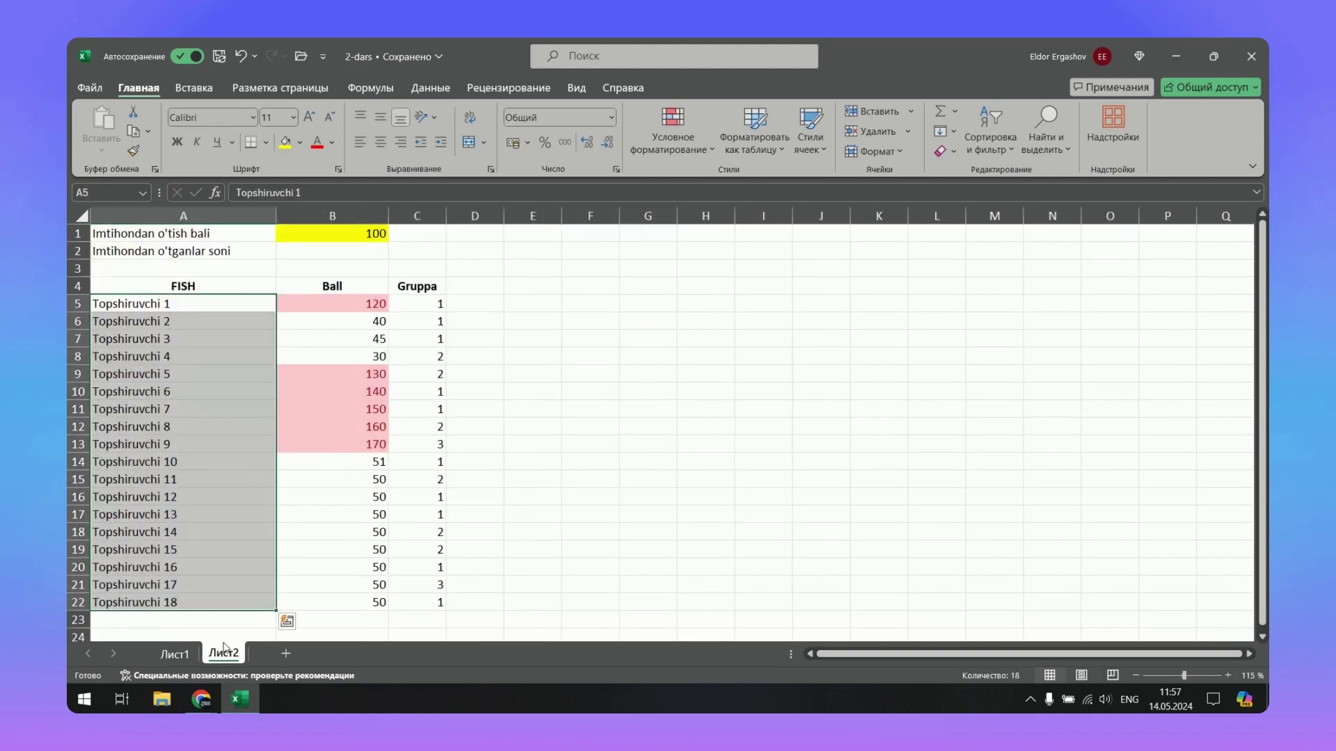
pyautogui.click(597, 446)
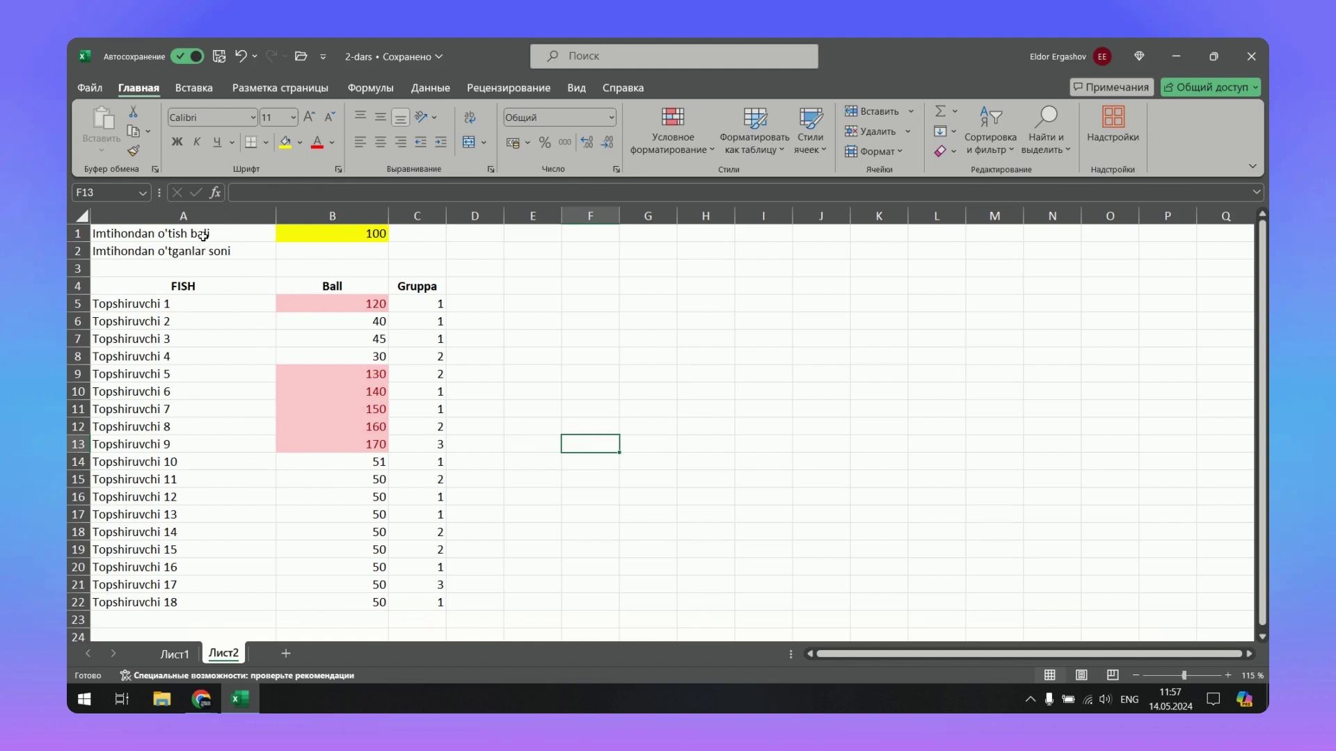
pyautogui.moveTo(202, 234); pyautogui.dragTo(442, 603)
pyautogui.click(591, 564)
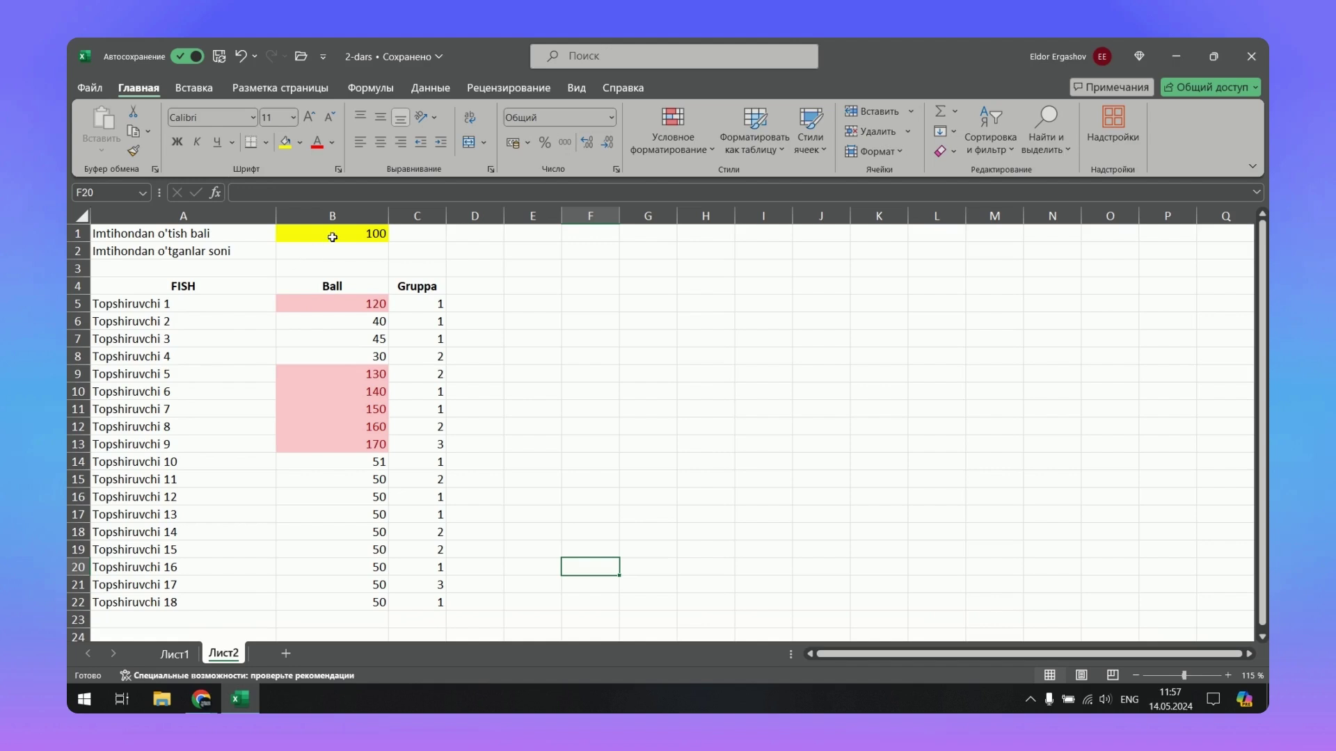
pyautogui.click(338, 233)
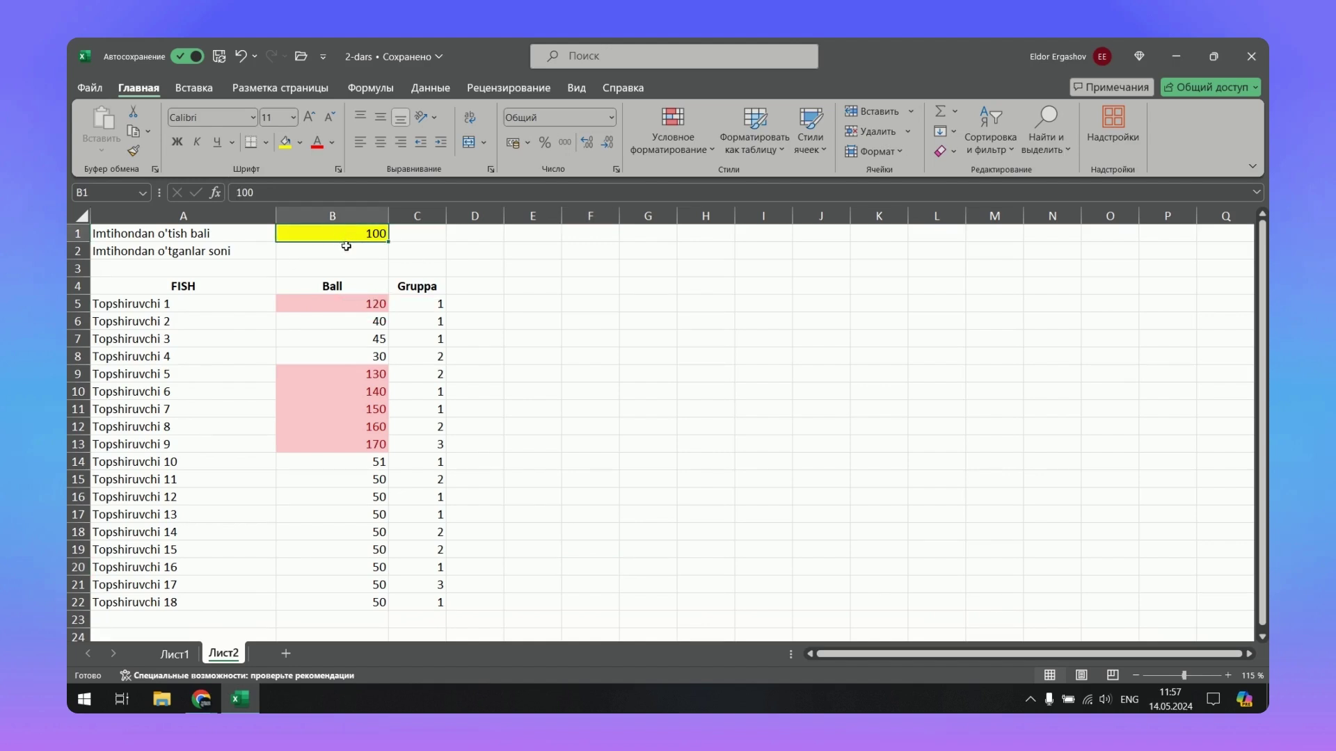
pyautogui.click(350, 253)
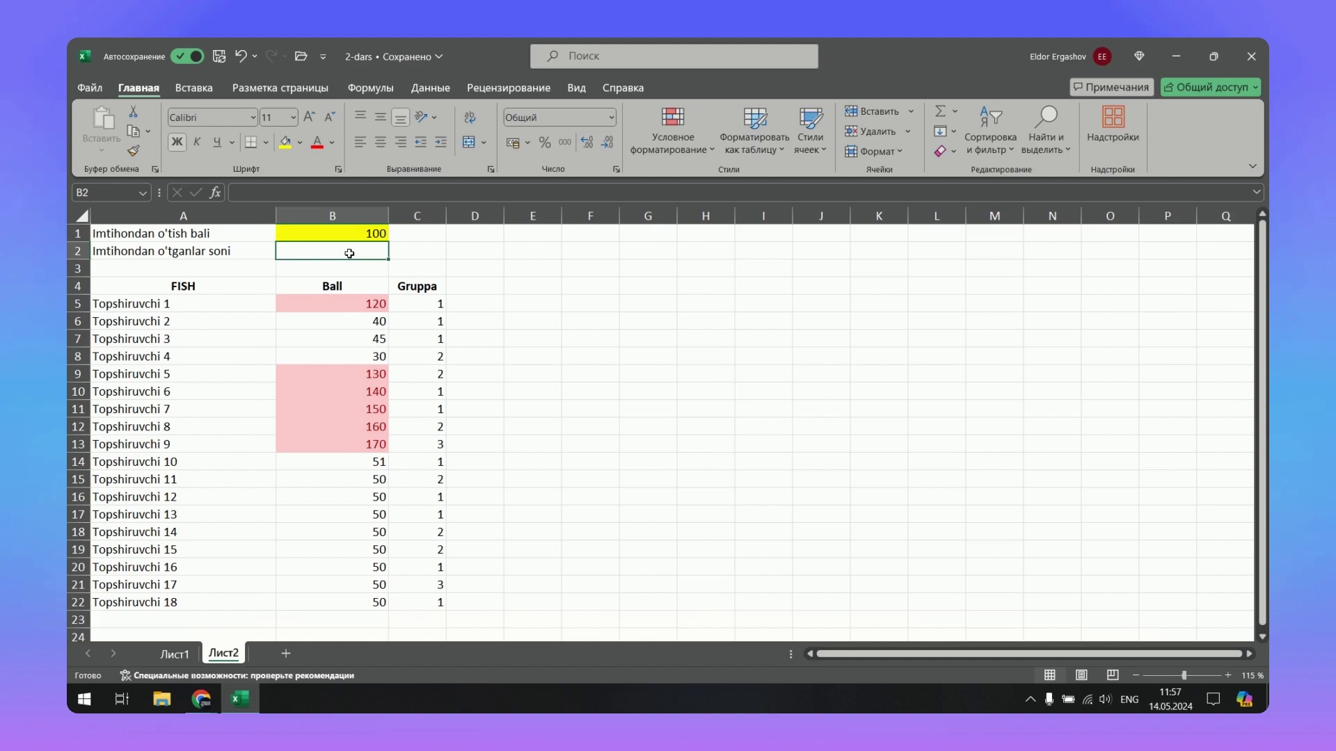
# Enter =СЧЁТЕСЛИ(B5:B22;">"&B1) in B2 to count scores above the pass mark.
pyautogui.write('=')
pyautogui.hotkey('alt', 'shift')
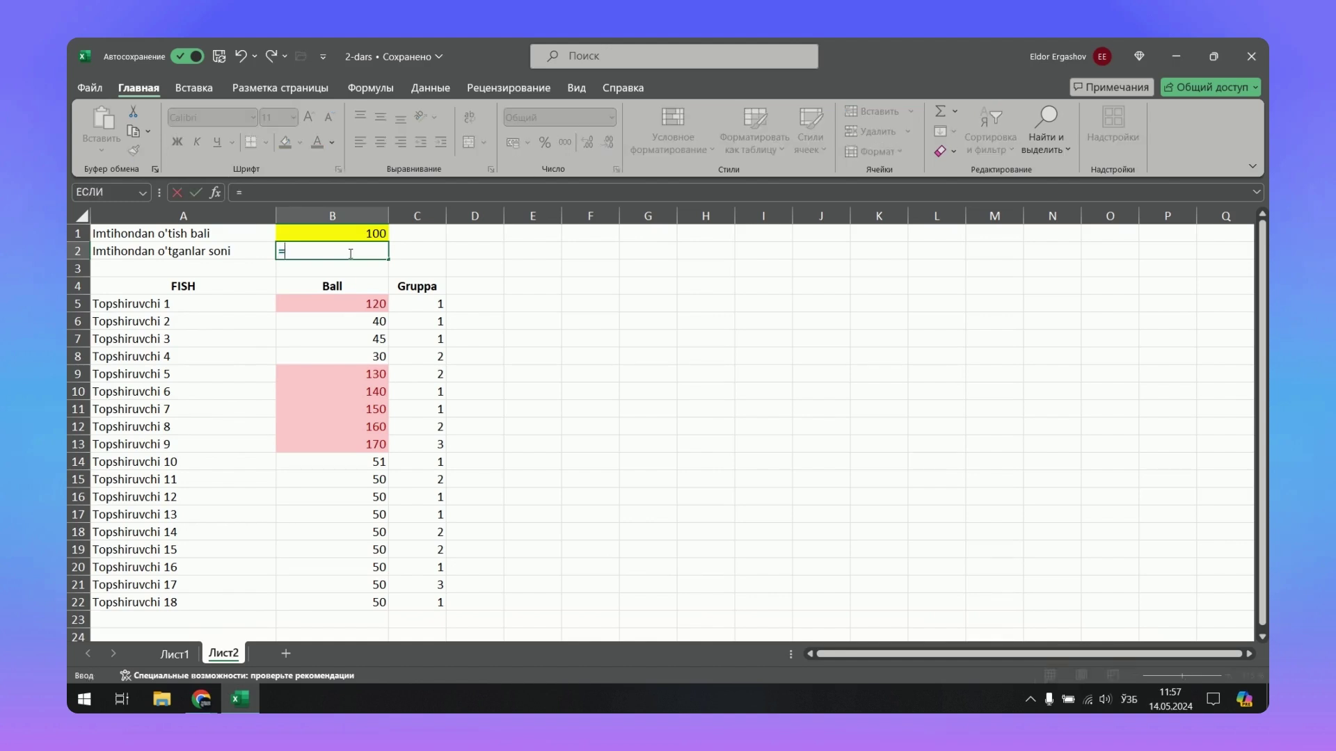
pyautogui.hotkey('alt', 'shift')
pyautogui.write('сч')
pyautogui.doubleClick(329, 277)
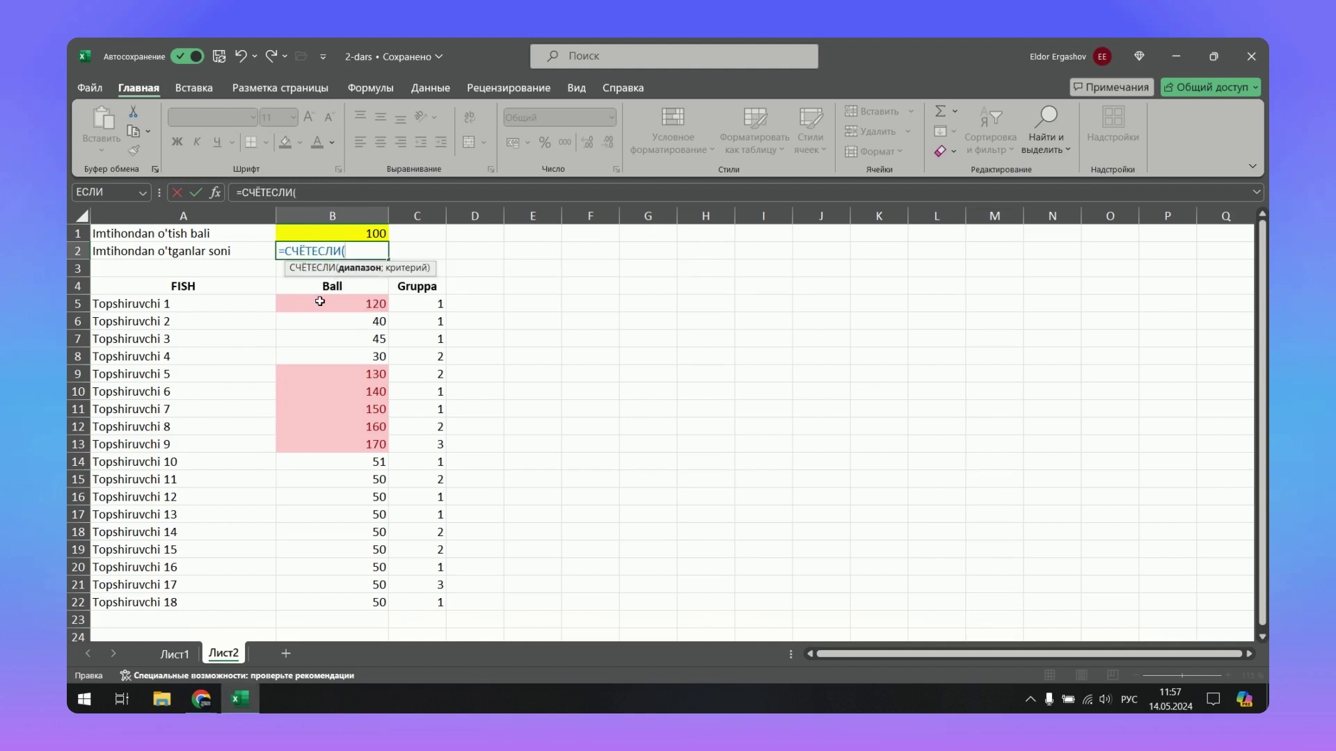
pyautogui.moveTo(320, 301); pyautogui.dragTo(331, 600)
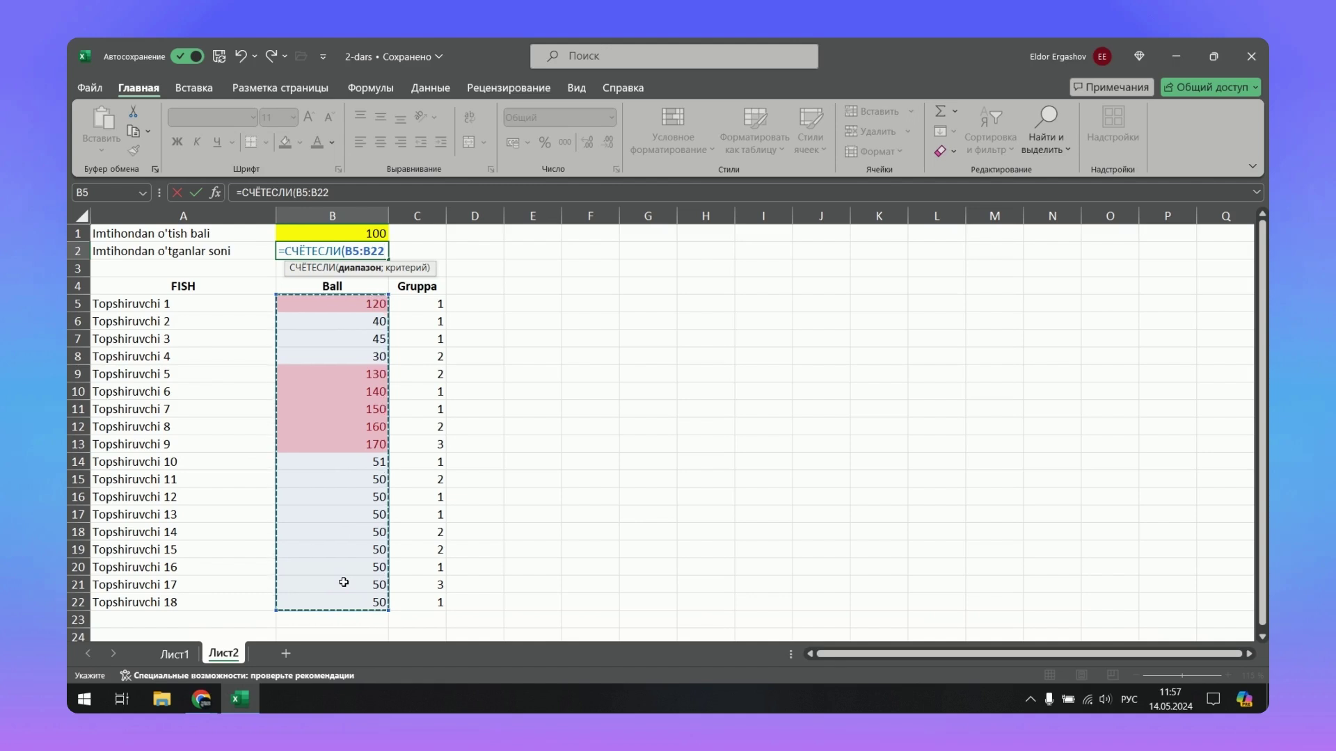
pyautogui.hotkey('alt', 'shift')
pyautogui.write(';')
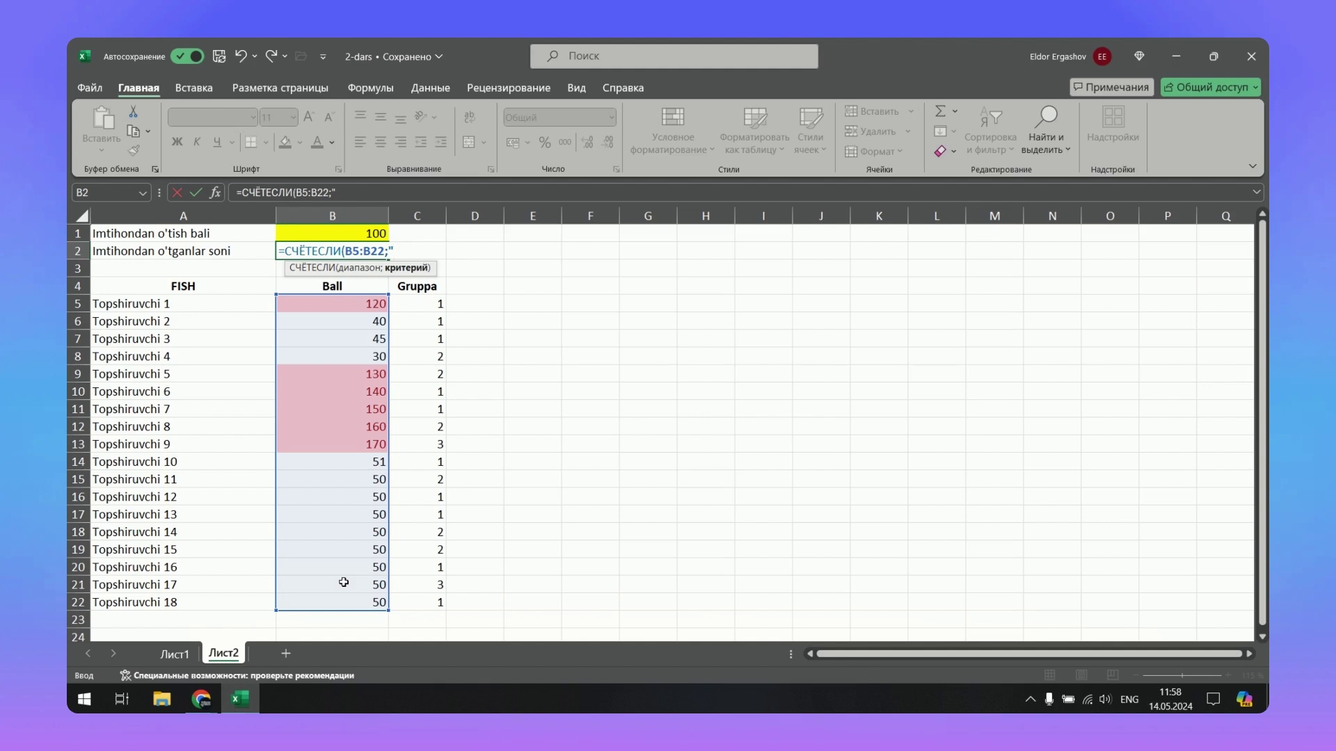
pyautogui.write('1')
pyautogui.press('BackSpace')
pyautogui.press('BackSpace')
pyautogui.press('BackSpace')
pyautogui.write('&')
pyautogui.click(352, 229)
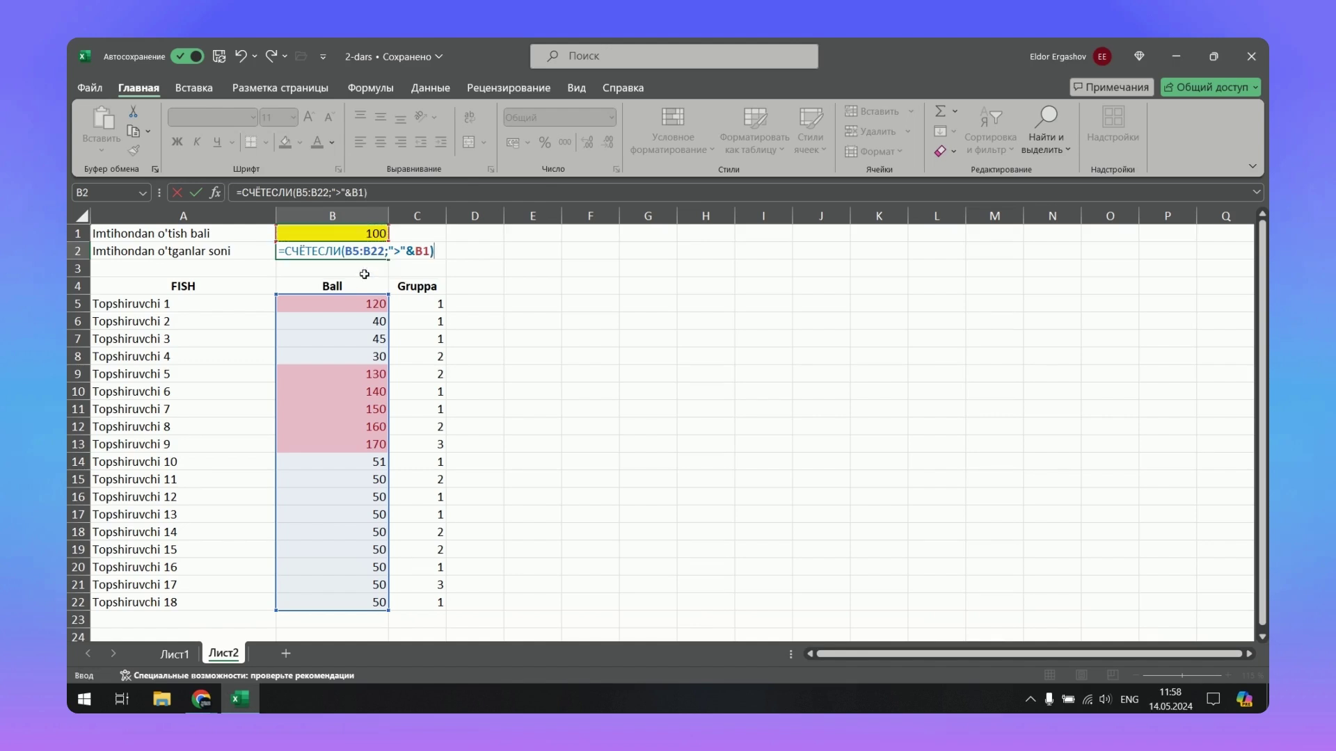
pyautogui.press('Return')
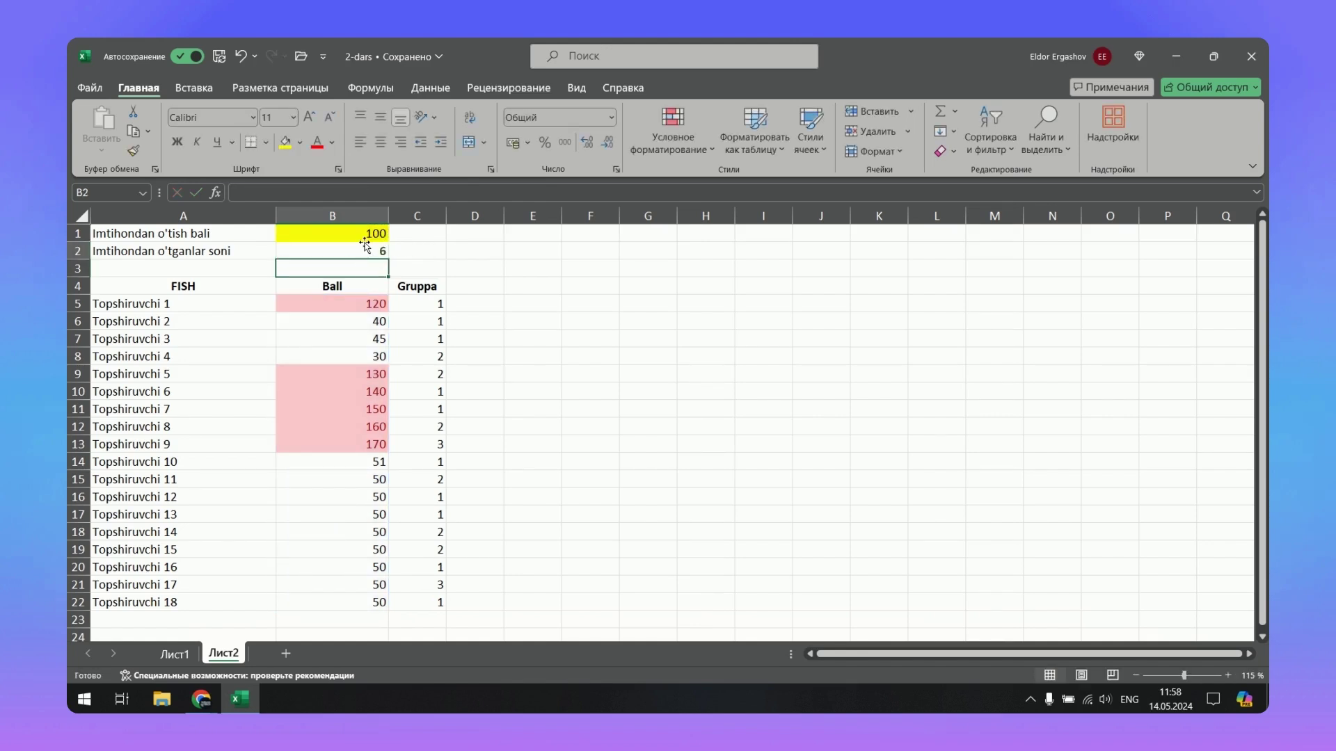
# Check B2's result of 6 against the highlighted scores above 100.
pyautogui.click(365, 250)
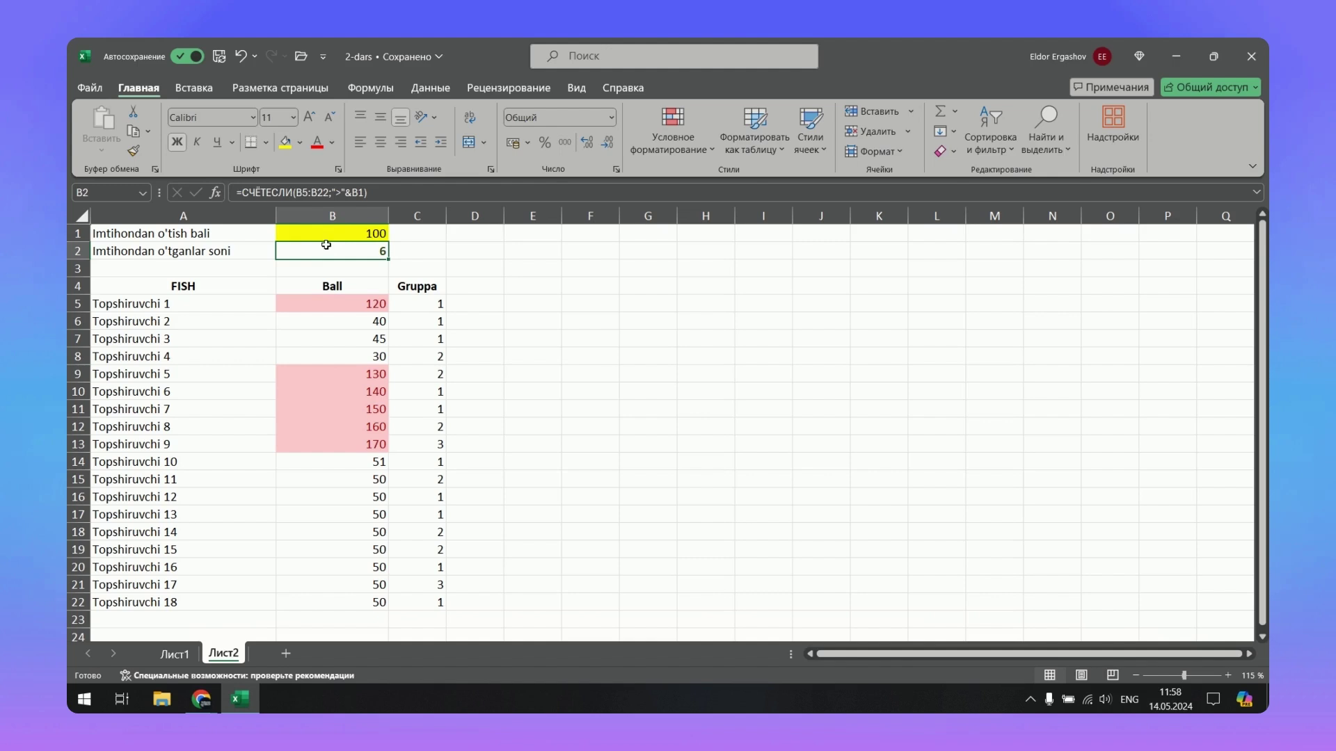
pyautogui.click(345, 308)
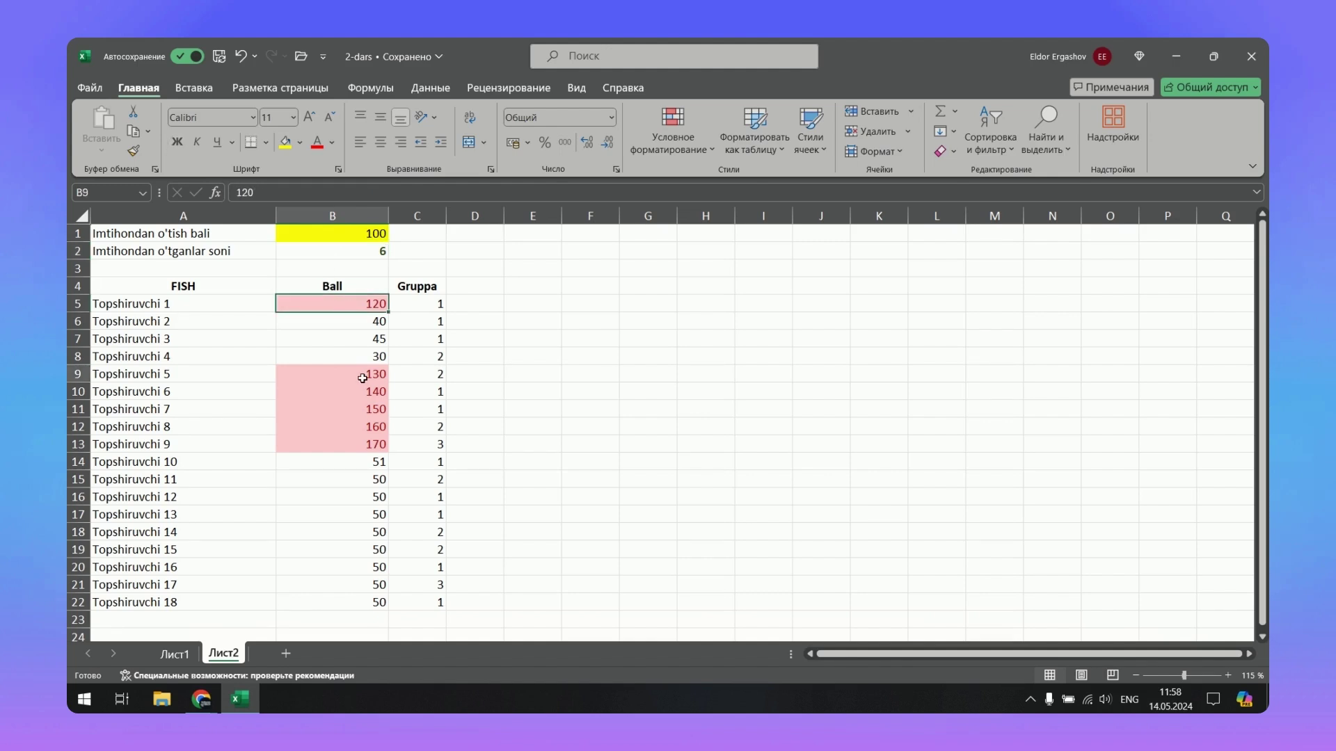
pyautogui.click(364, 394)
pyautogui.click(365, 410)
# Set the pass mark in B1 to 120 and compare the highlighted scores with B2's count.
pyautogui.click(365, 427)
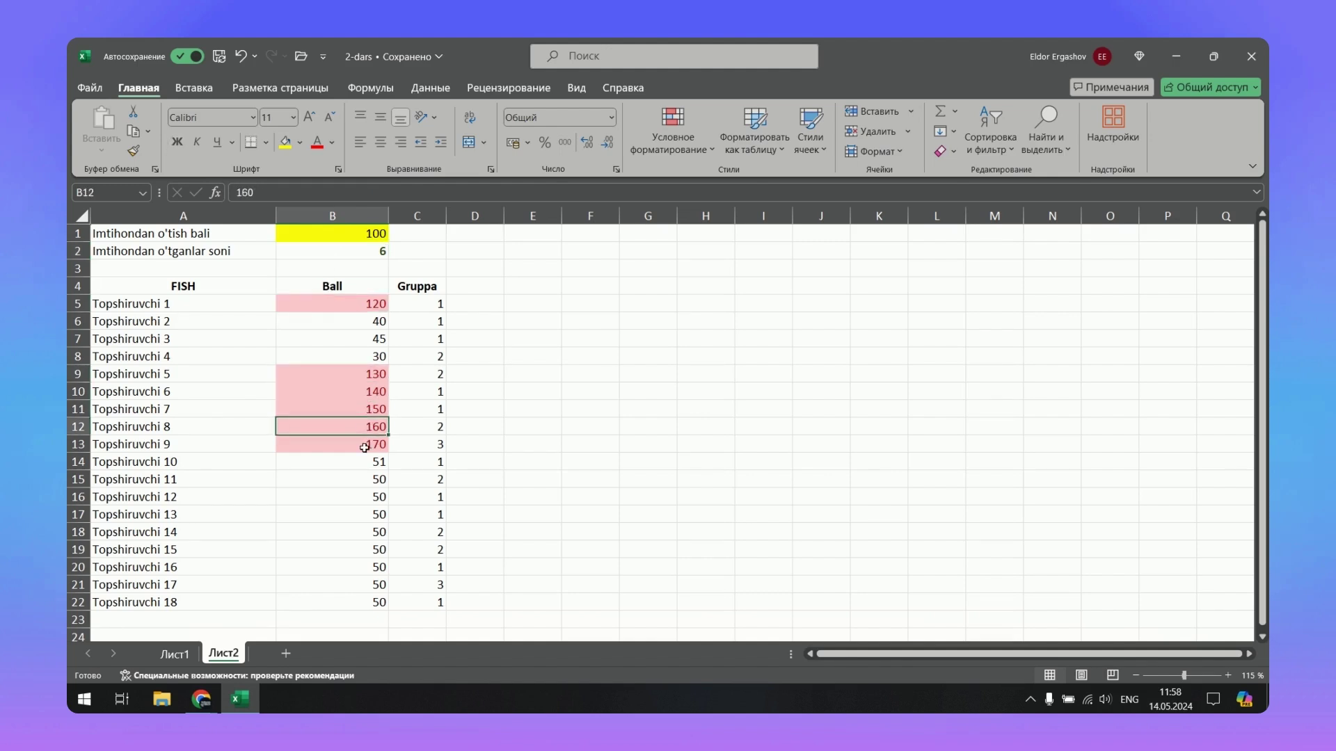
pyautogui.click(365, 446)
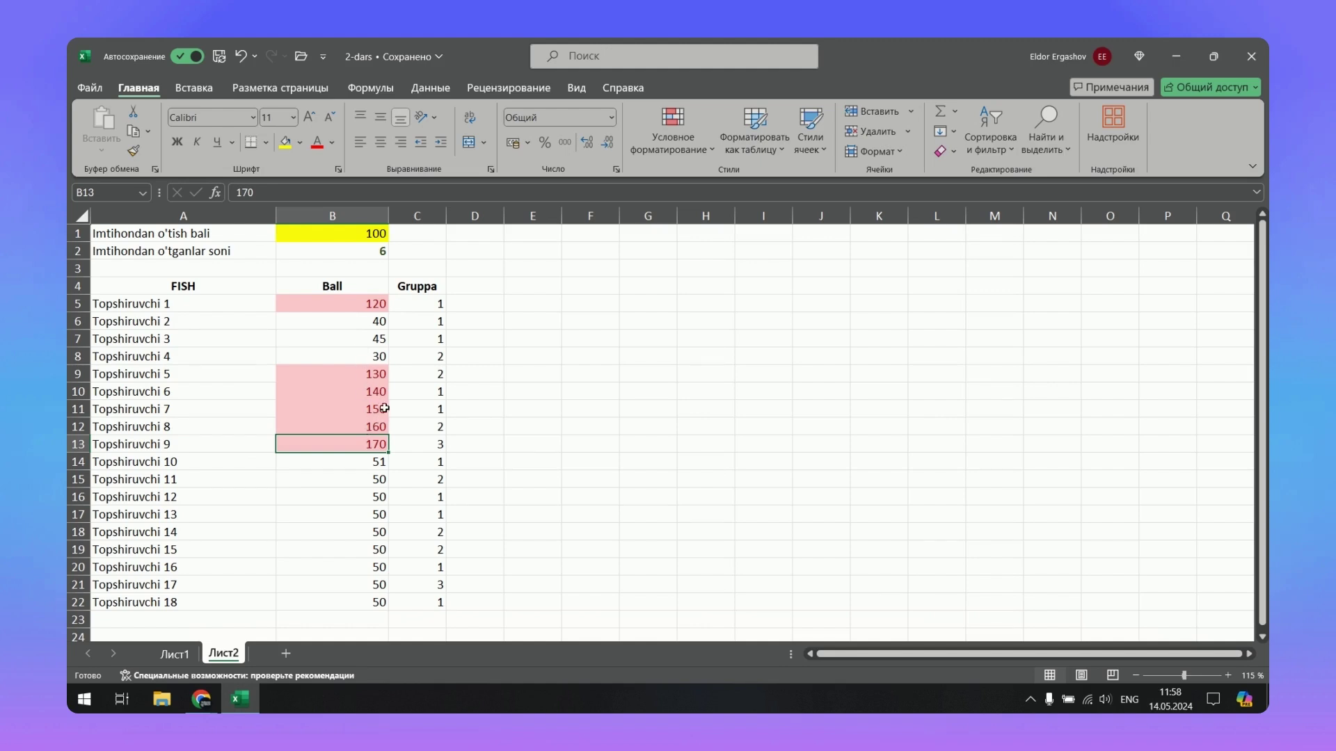
pyautogui.click(365, 235)
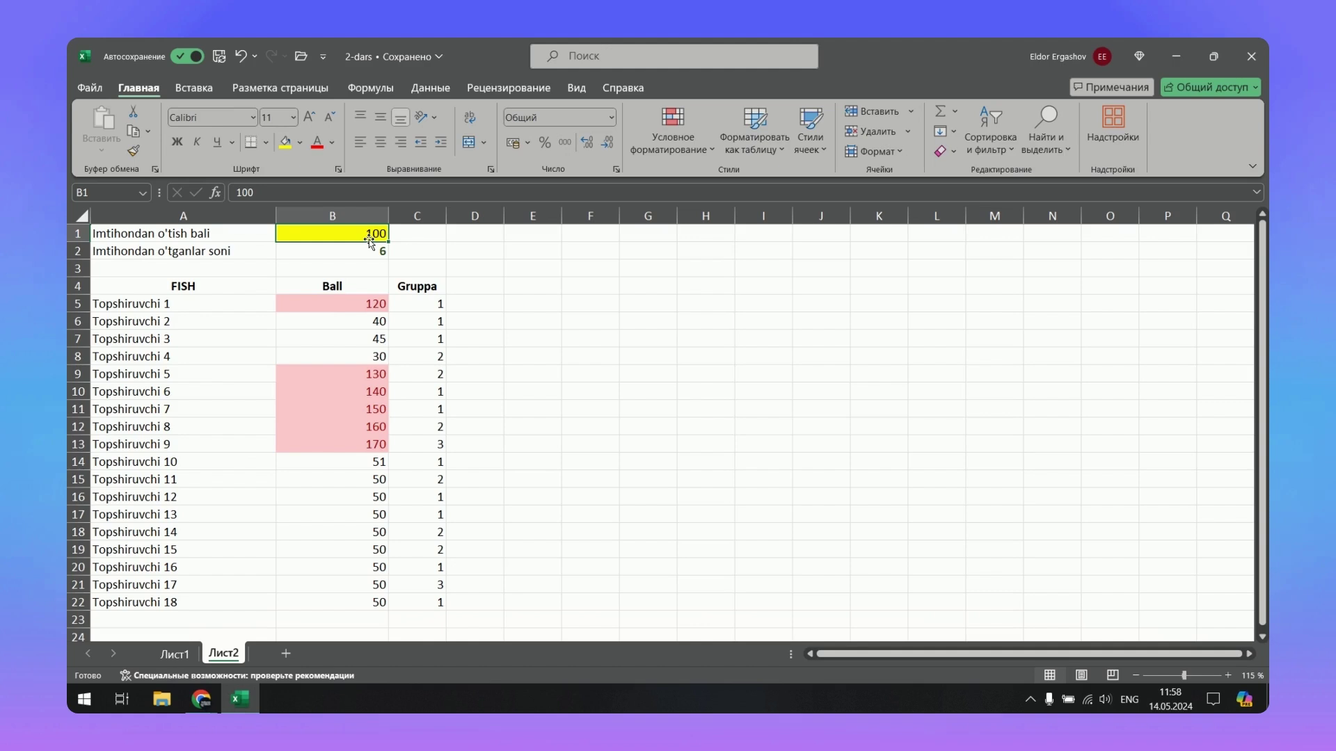
pyautogui.write('12')
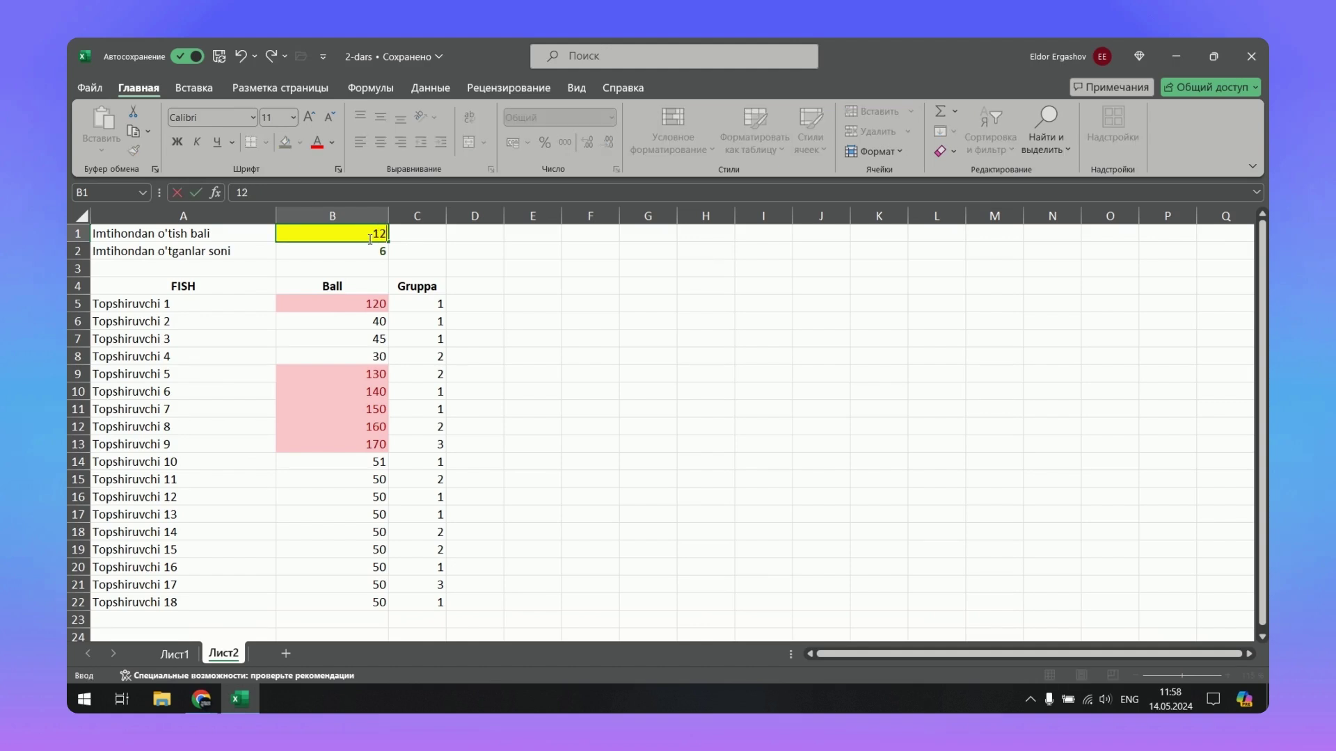
pyautogui.write('0')
pyautogui.press('Return')
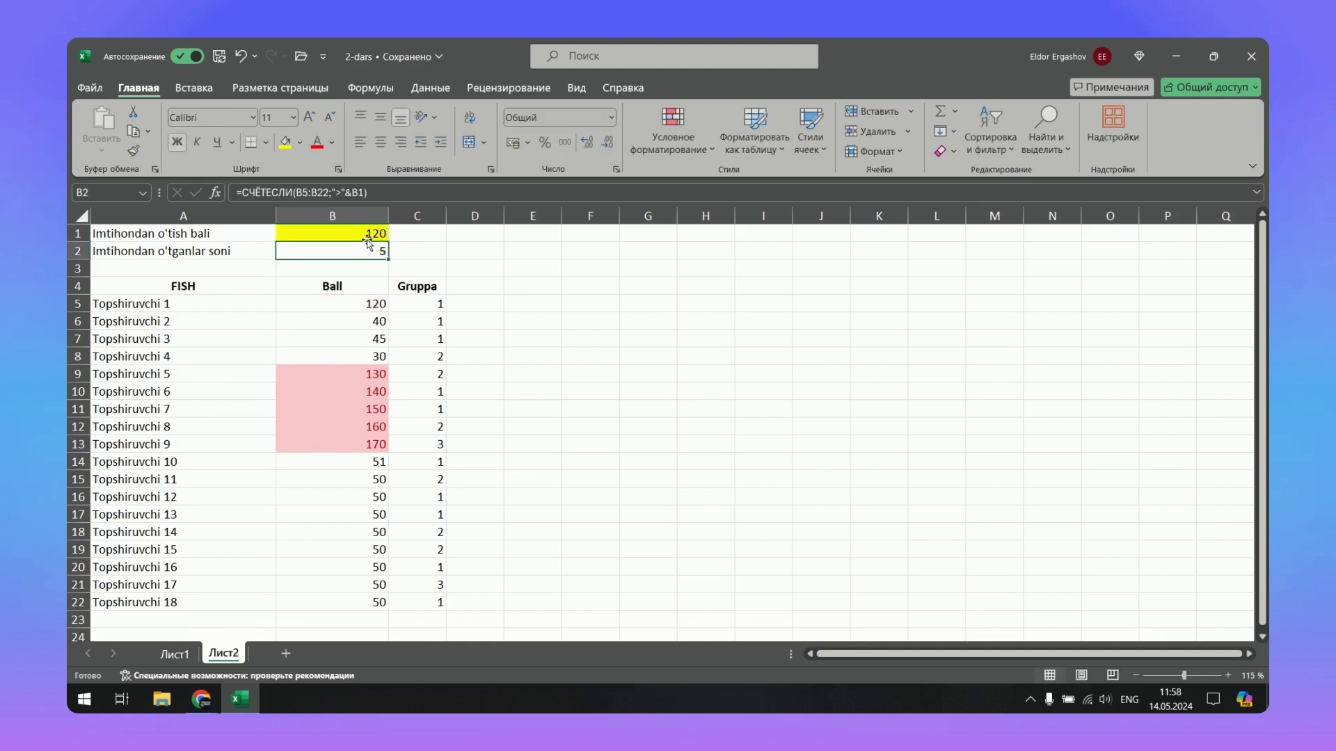
pyautogui.click(368, 393)
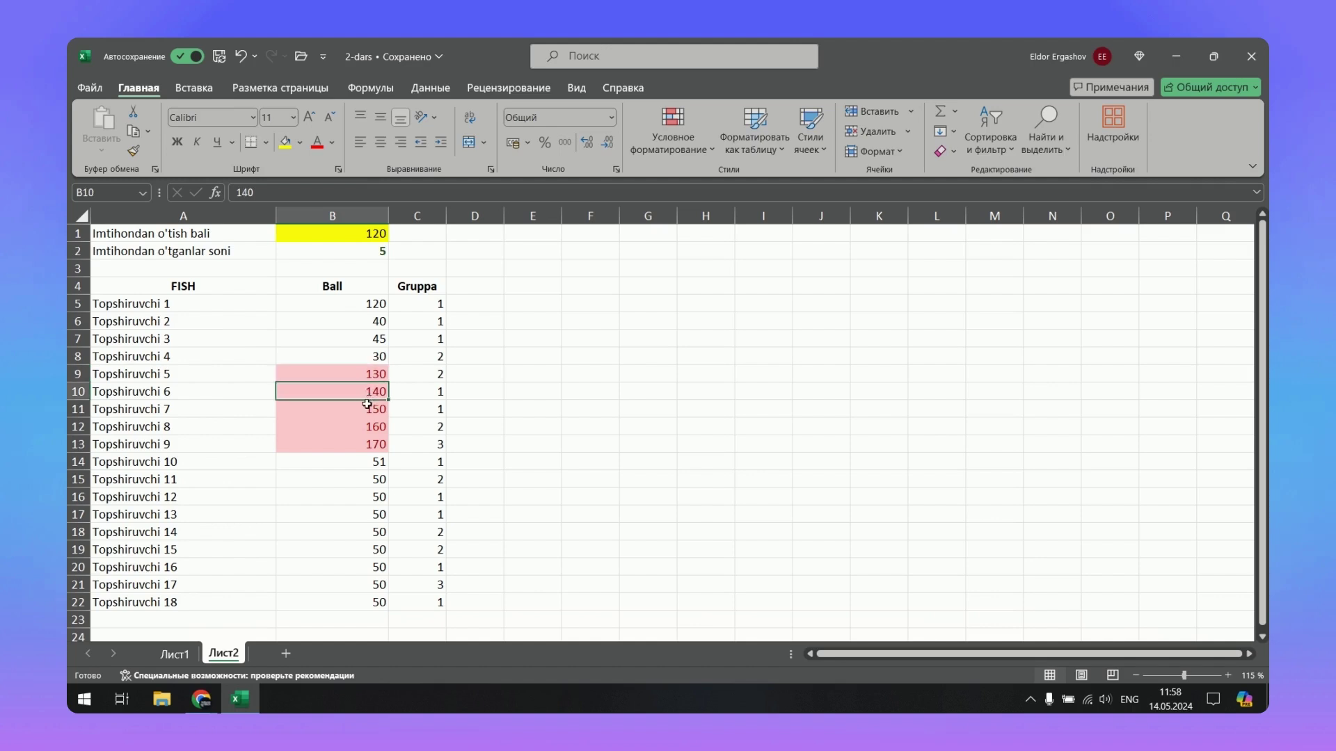
pyautogui.click(367, 407)
pyautogui.click(367, 424)
pyautogui.click(367, 442)
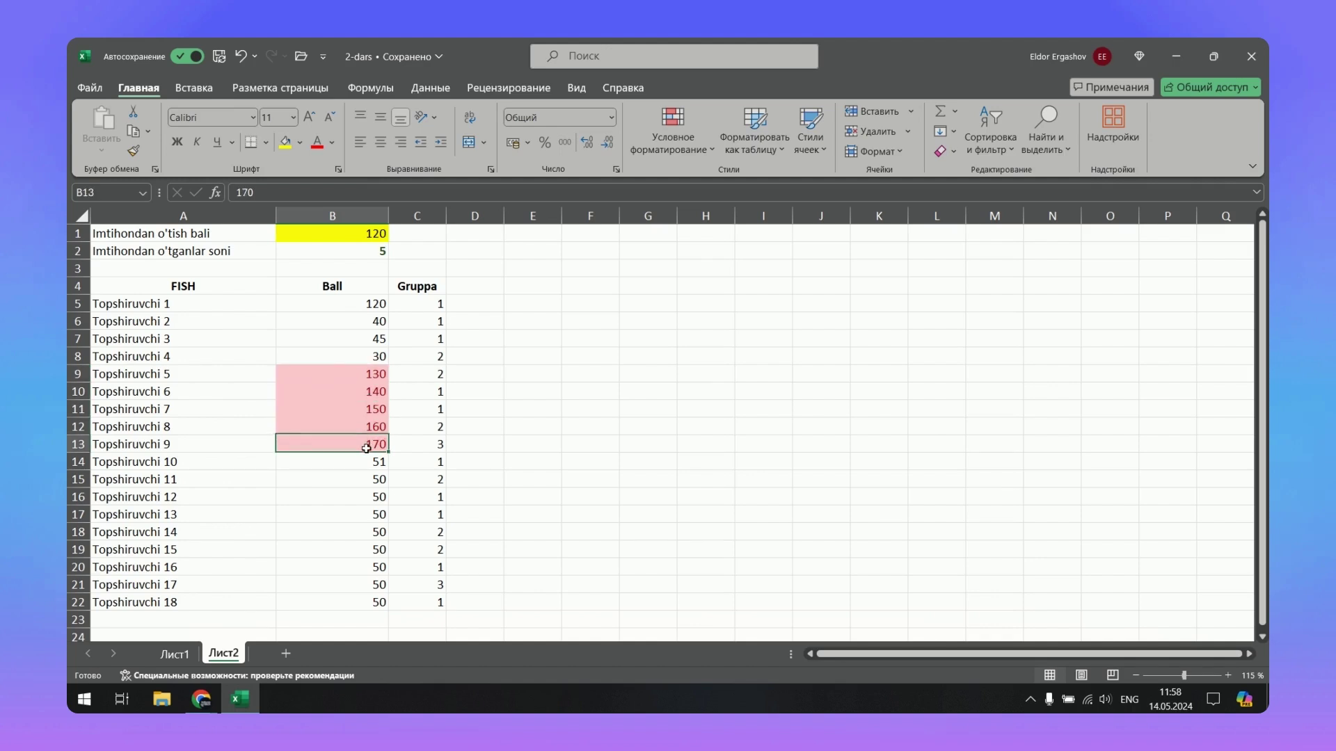
pyautogui.click(352, 252)
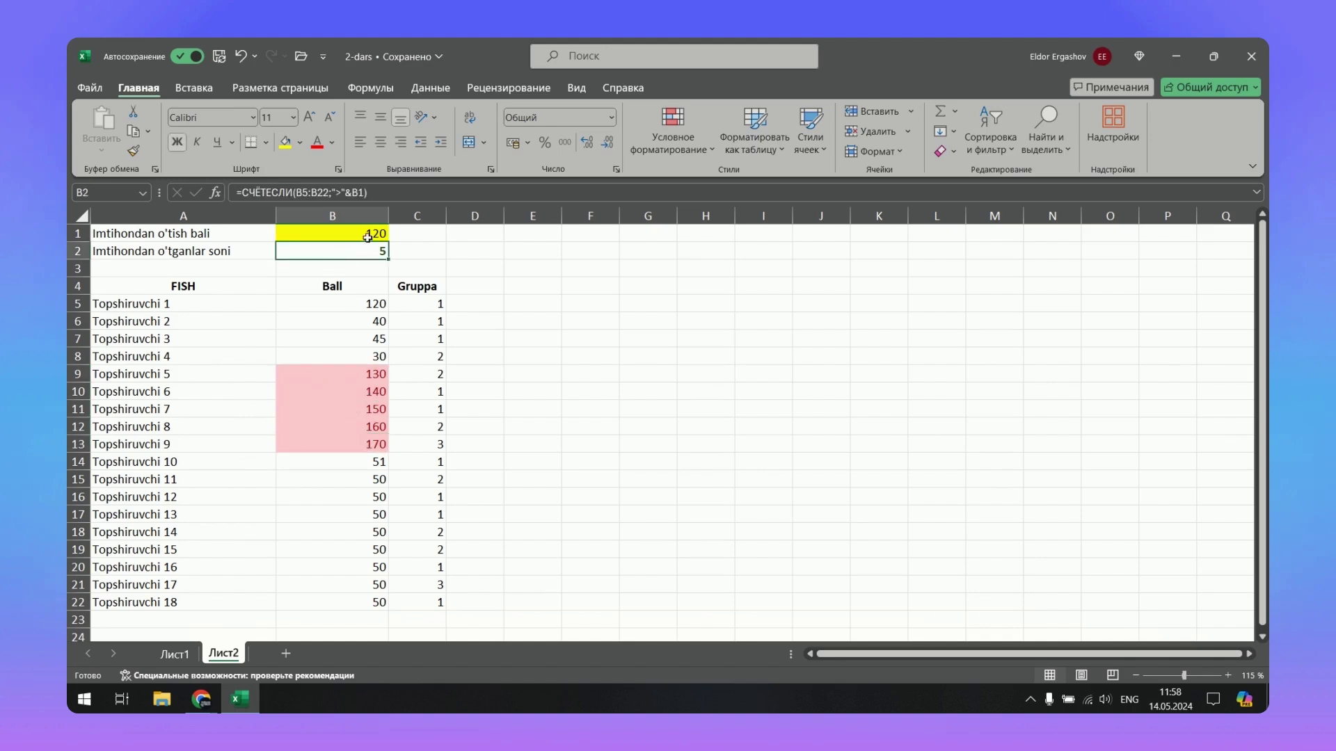
# Try pass marks of 100, then 40, then 100 again in B1.
pyautogui.click(368, 237)
pyautogui.write('100')
pyautogui.press('Return')
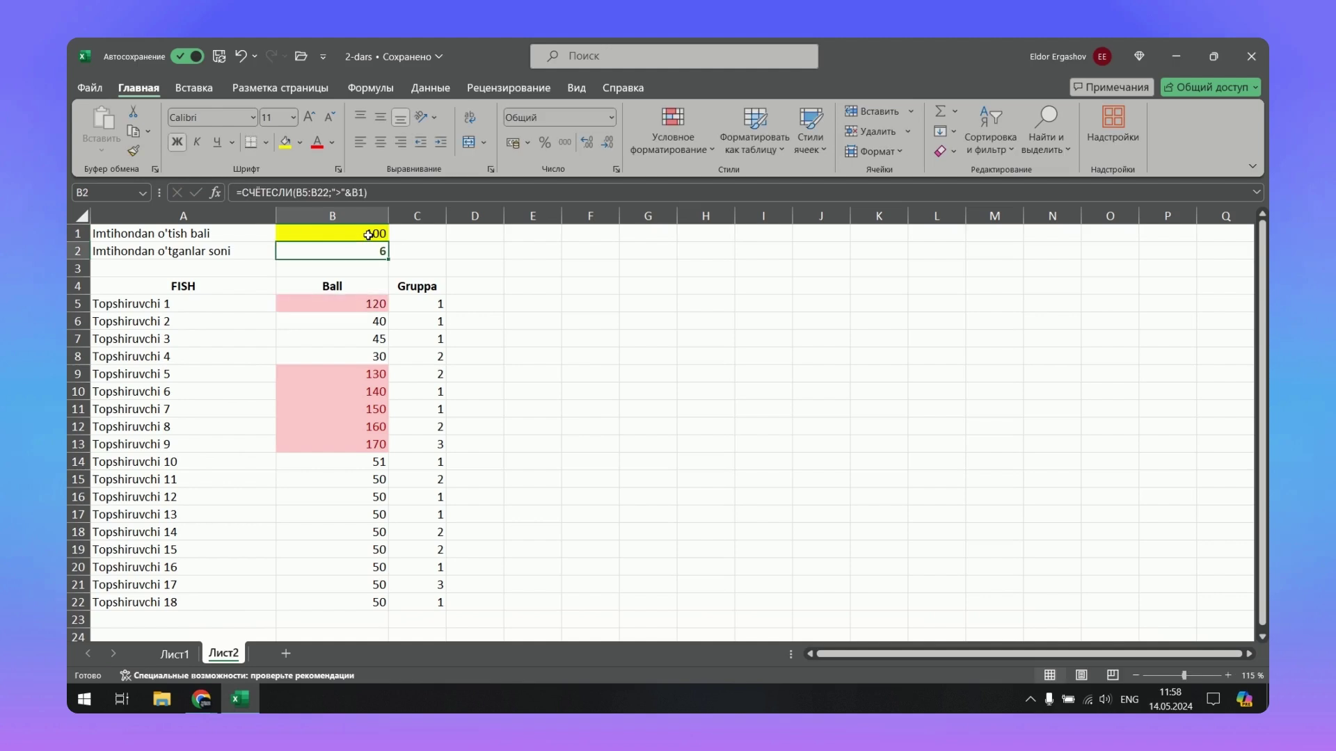
pyautogui.click(368, 236)
pyautogui.write('40')
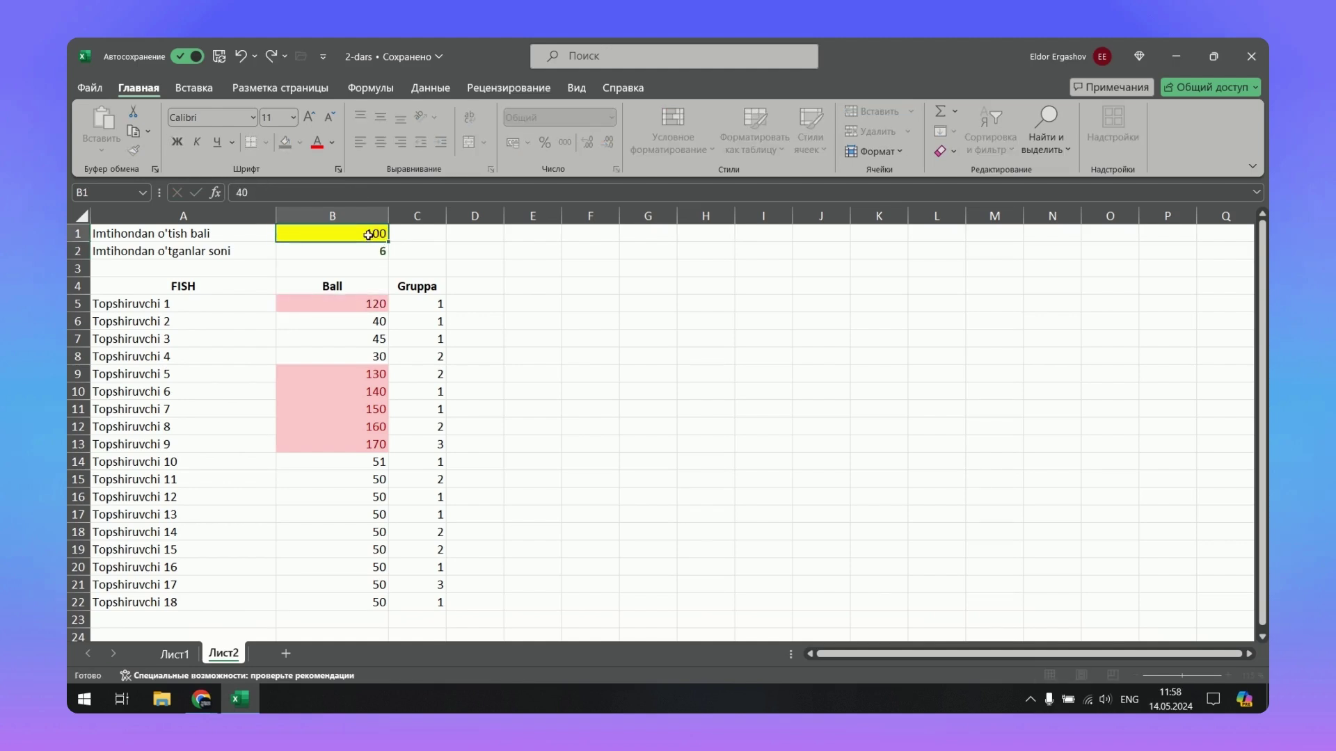
pyautogui.press('Return')
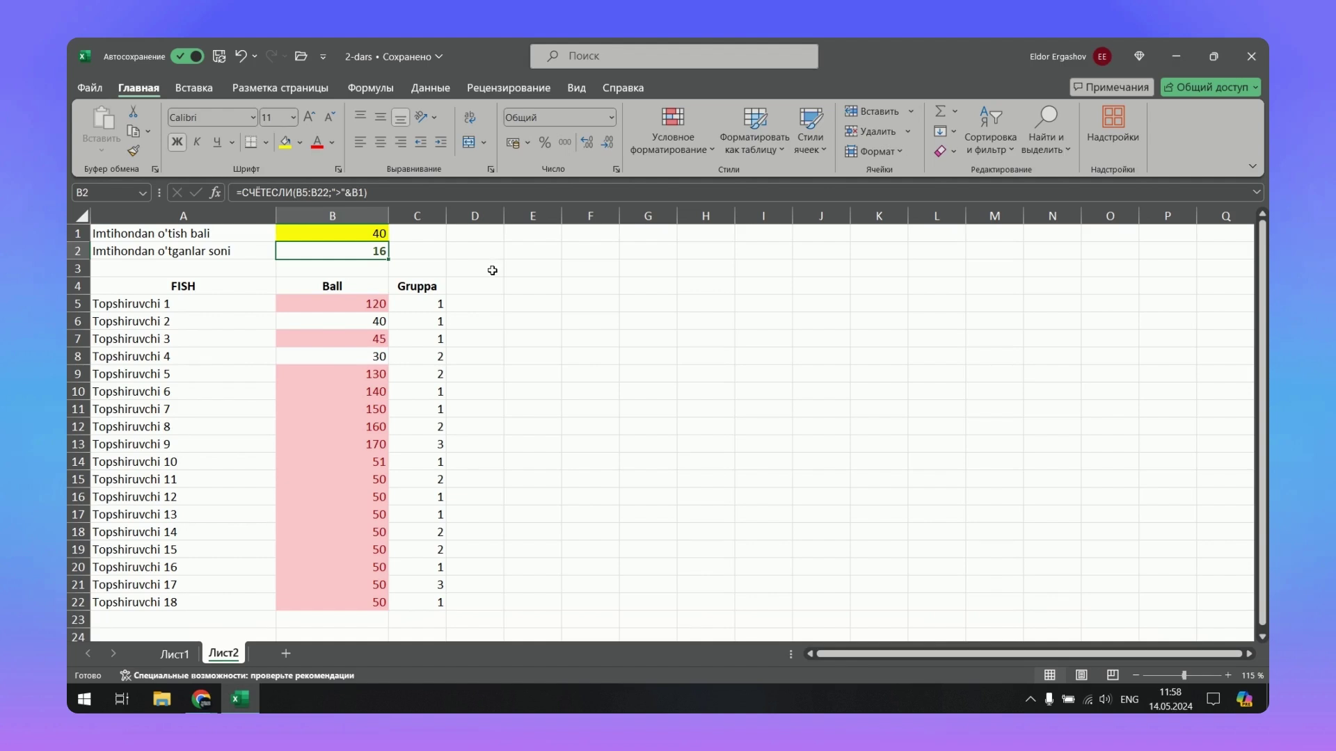
pyautogui.click(372, 235)
pyautogui.write('10')
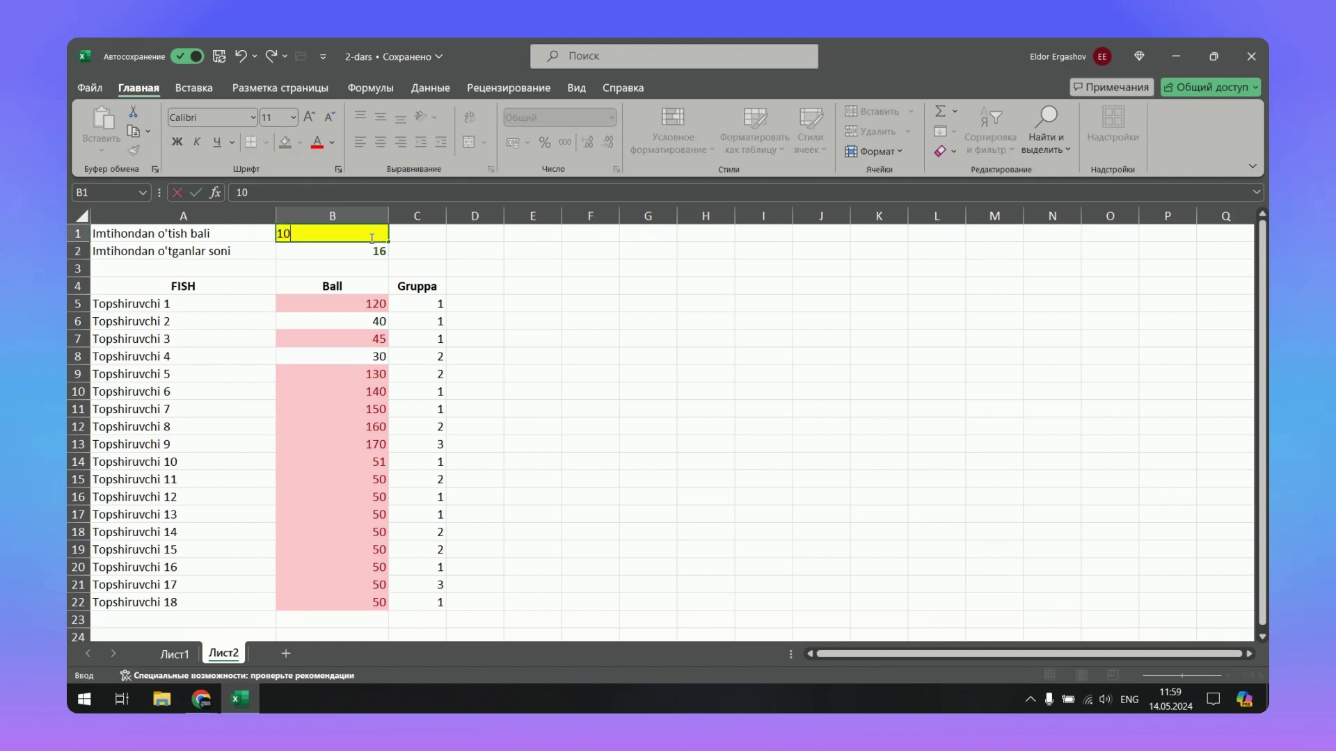
pyautogui.write('0')
pyautogui.press('Return')
# Review the pass mark in B1, the group number in C5, and B2's formula.
pyautogui.click(361, 233)
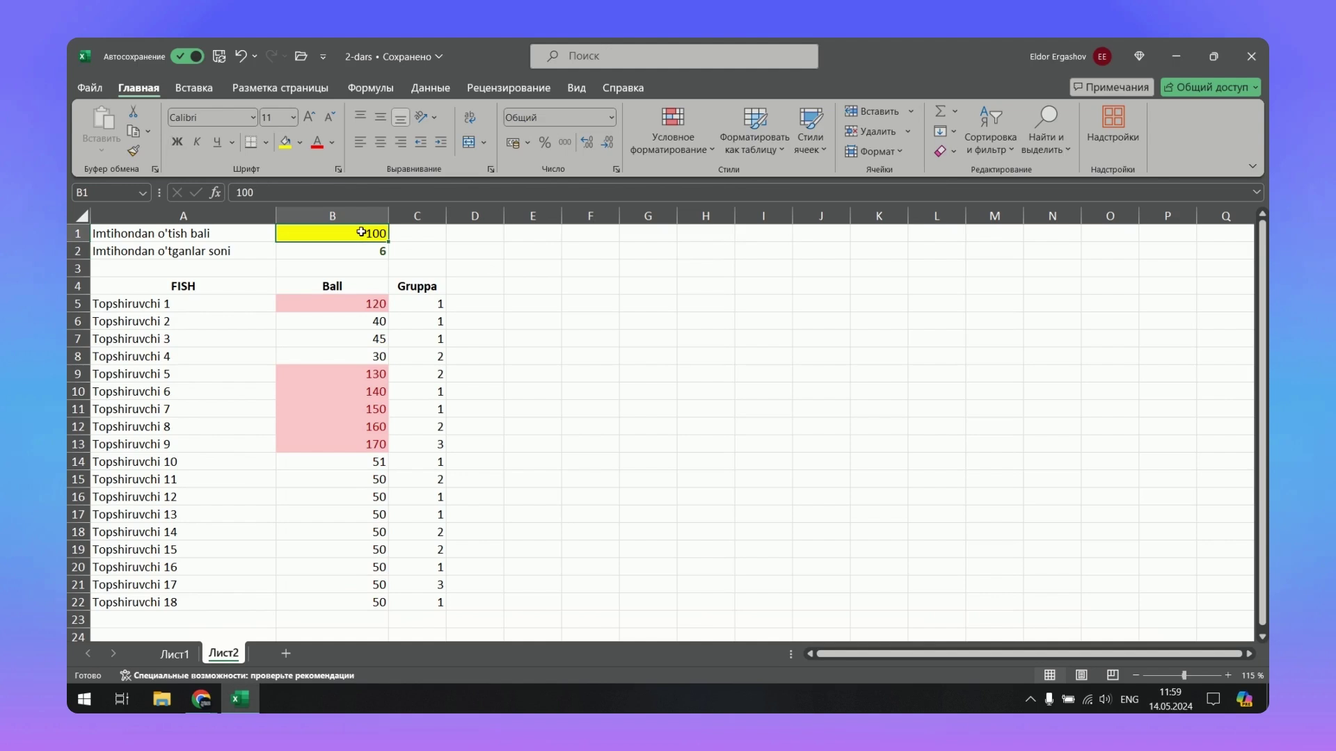
pyautogui.click(416, 307)
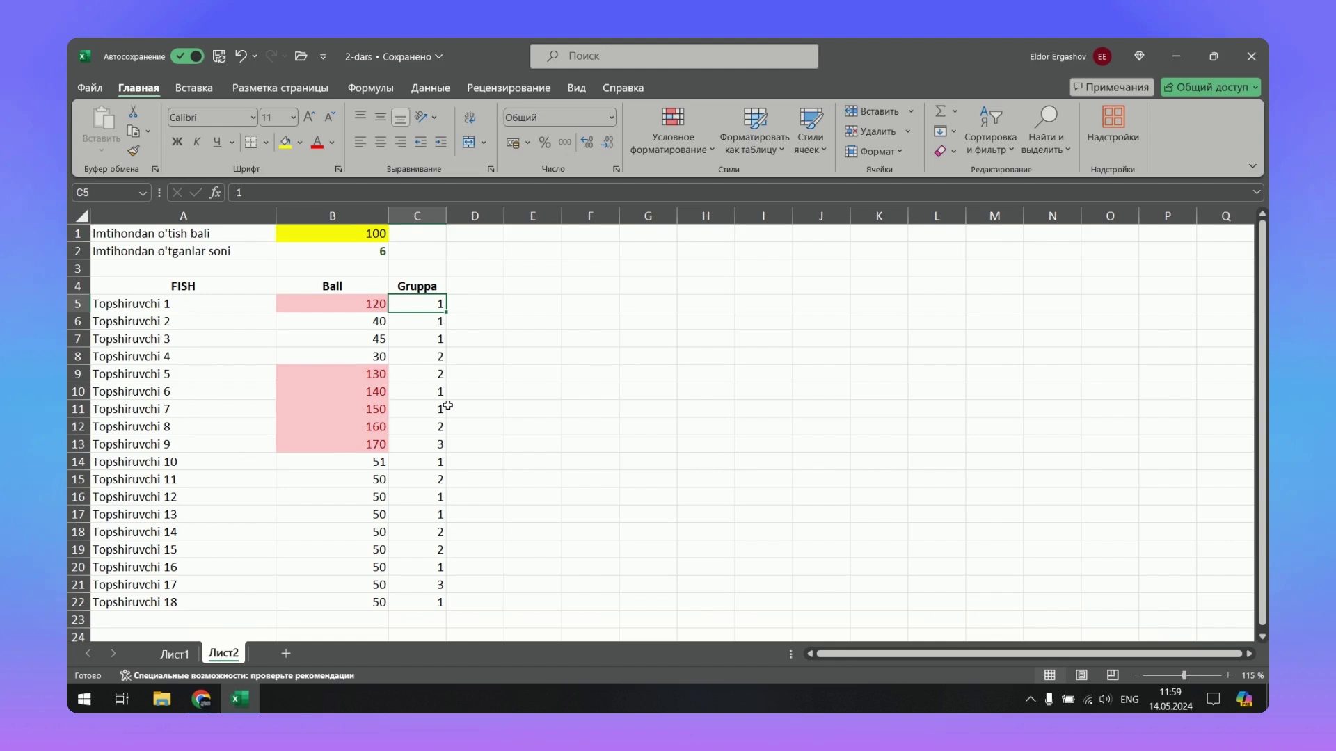
pyautogui.click(367, 263)
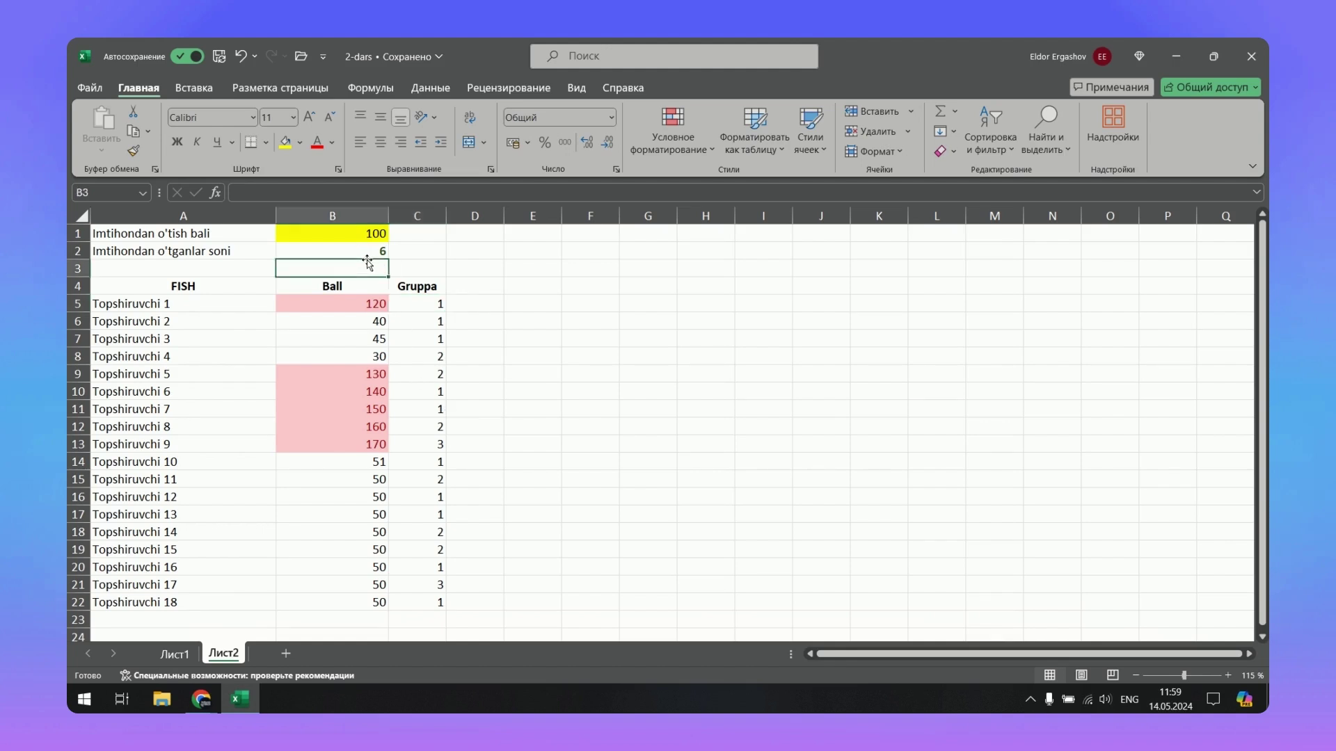
pyautogui.click(373, 253)
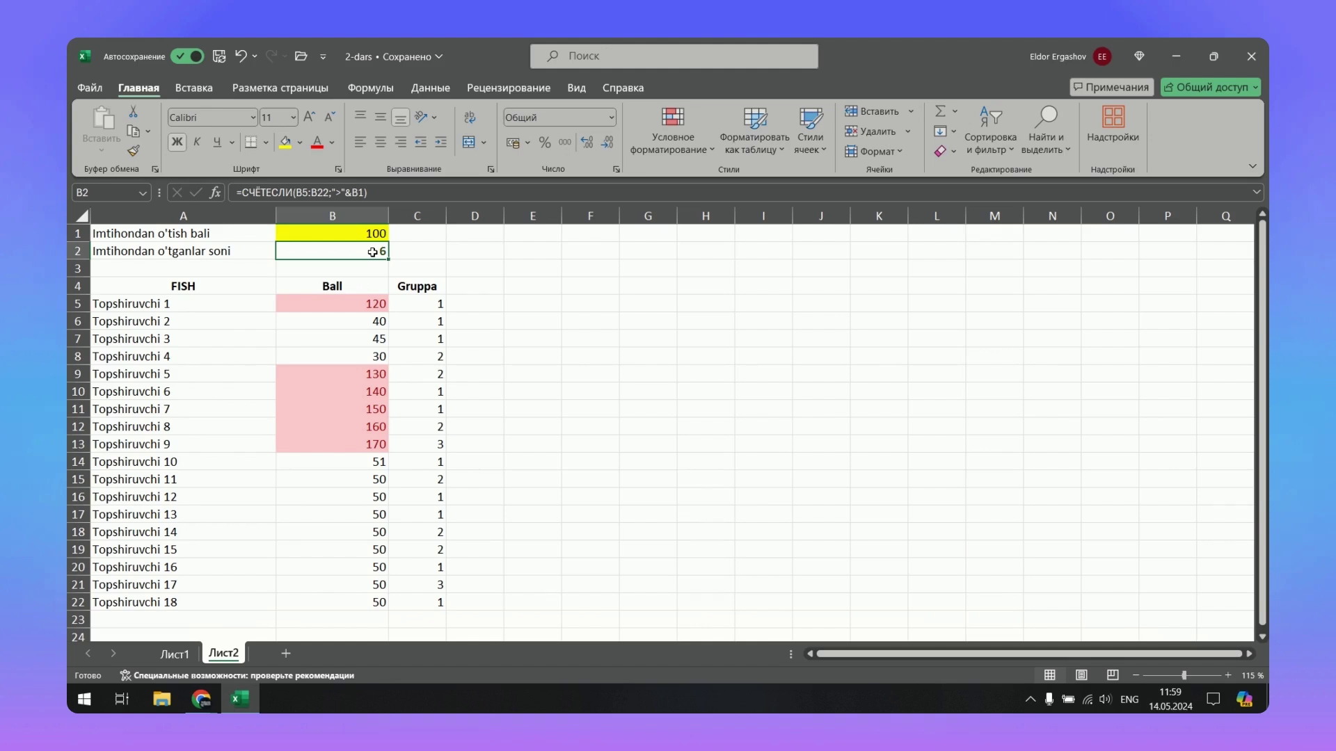
# Replace B2's formula with СЧЁТЕСЛИМН, using the Gruppa range C5:C22 as the first condition range.
pyautogui.hotkey('ctrl', 'z')
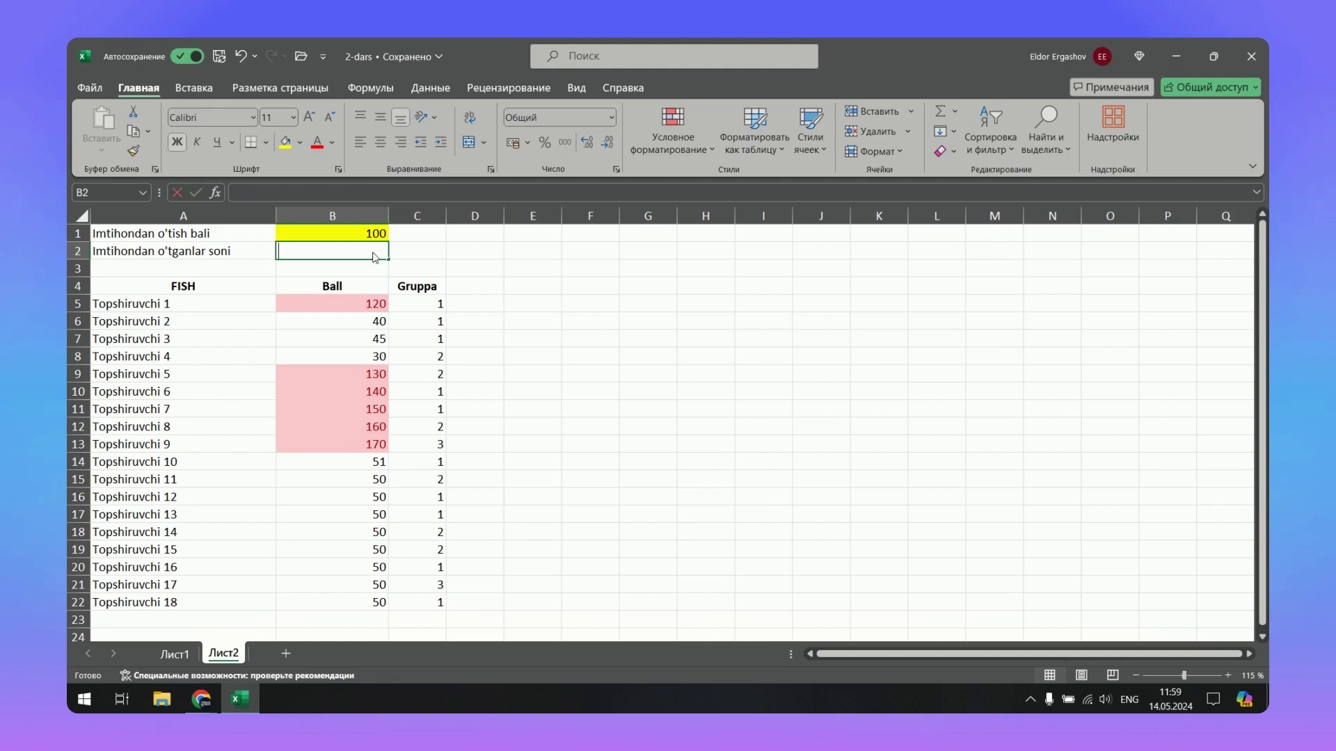
pyautogui.write('=')
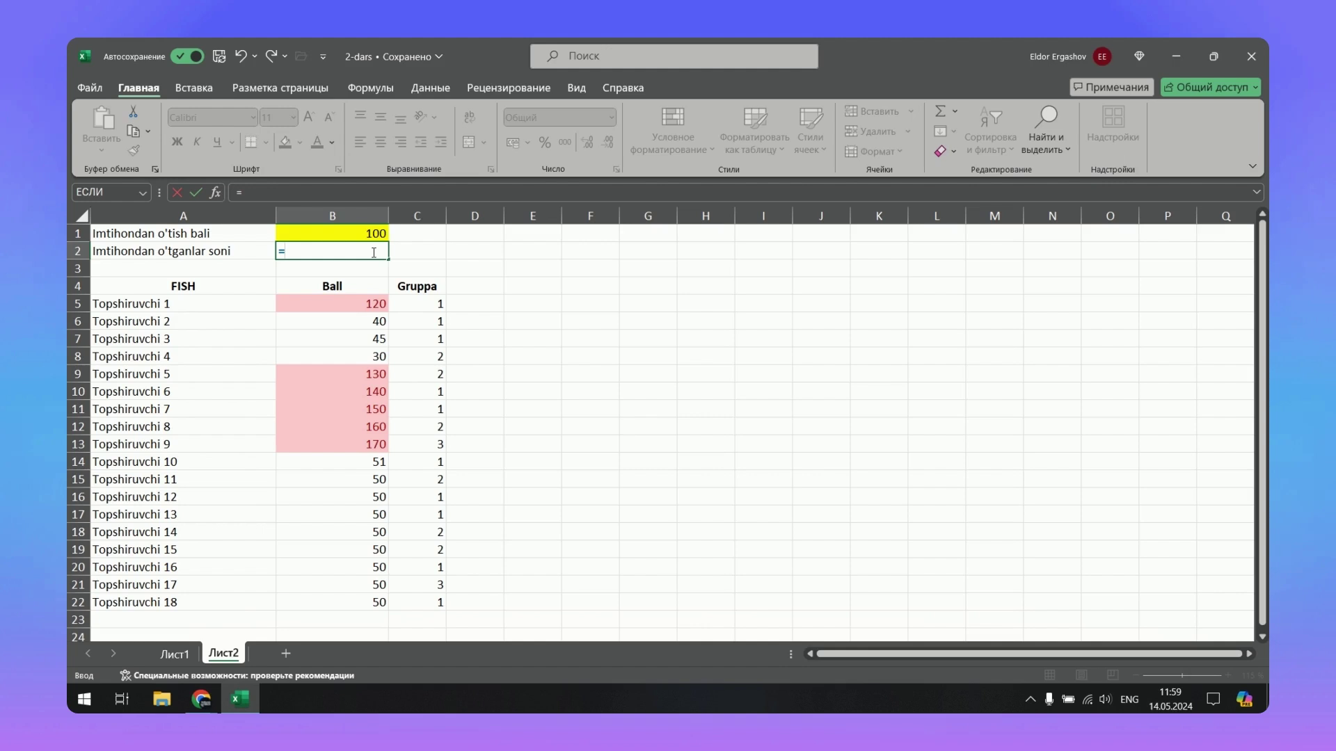
pyautogui.hotkey('alt', 'shift')
pyautogui.write('с')
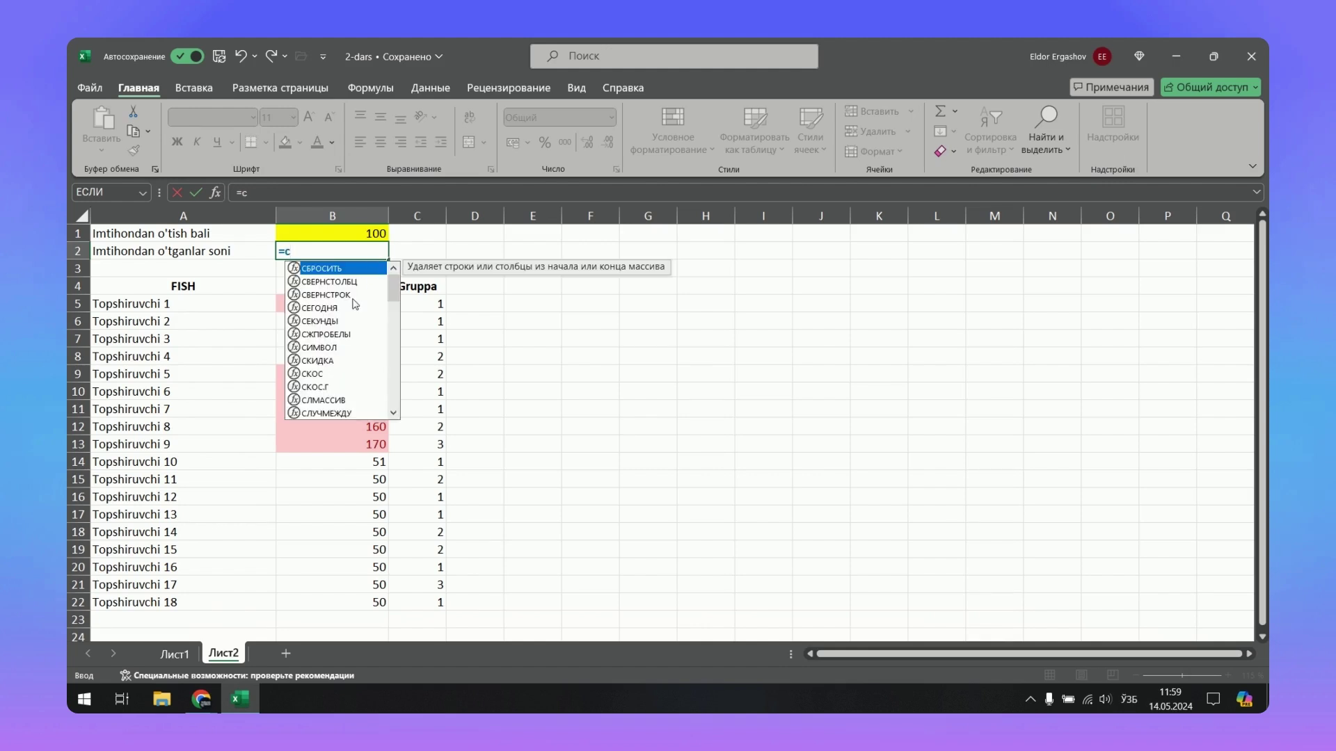
pyautogui.write('ч')
pyautogui.click(329, 295)
pyautogui.doubleClick(329, 295)
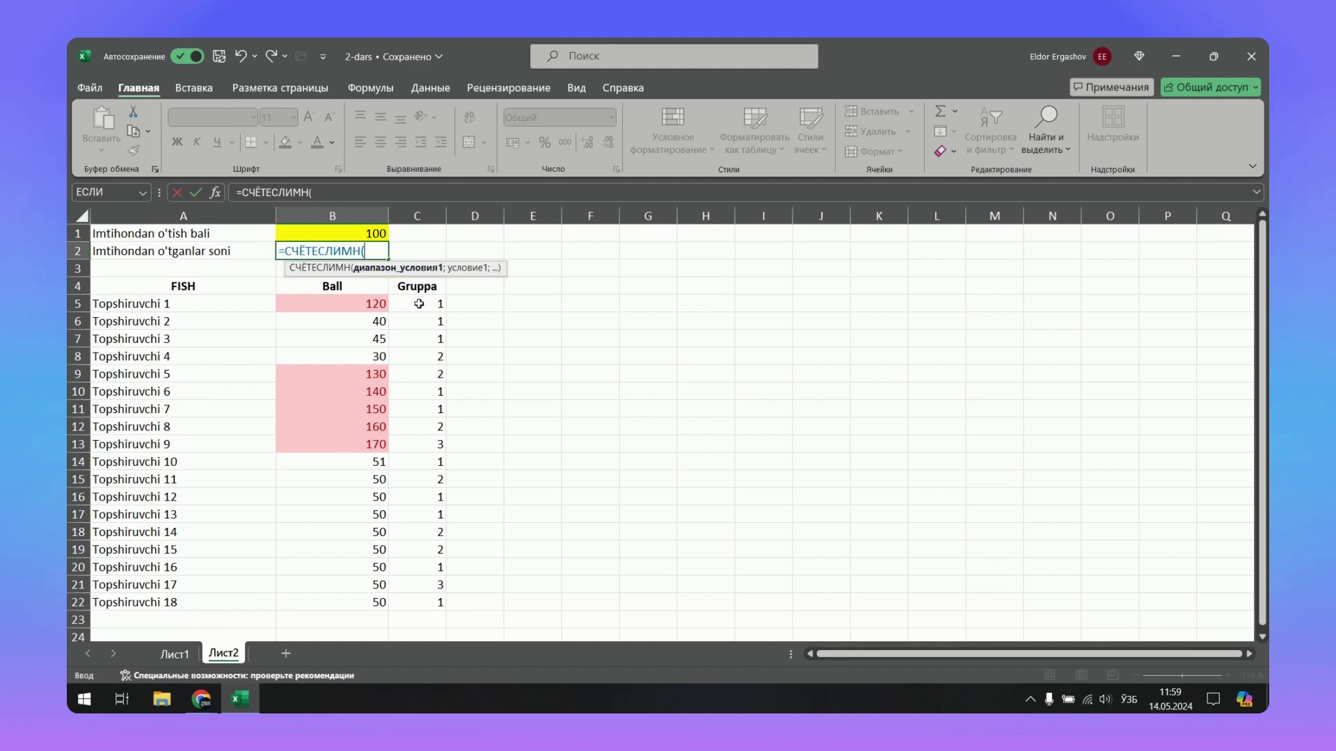
pyautogui.moveTo(416, 304); pyautogui.dragTo(436, 597)
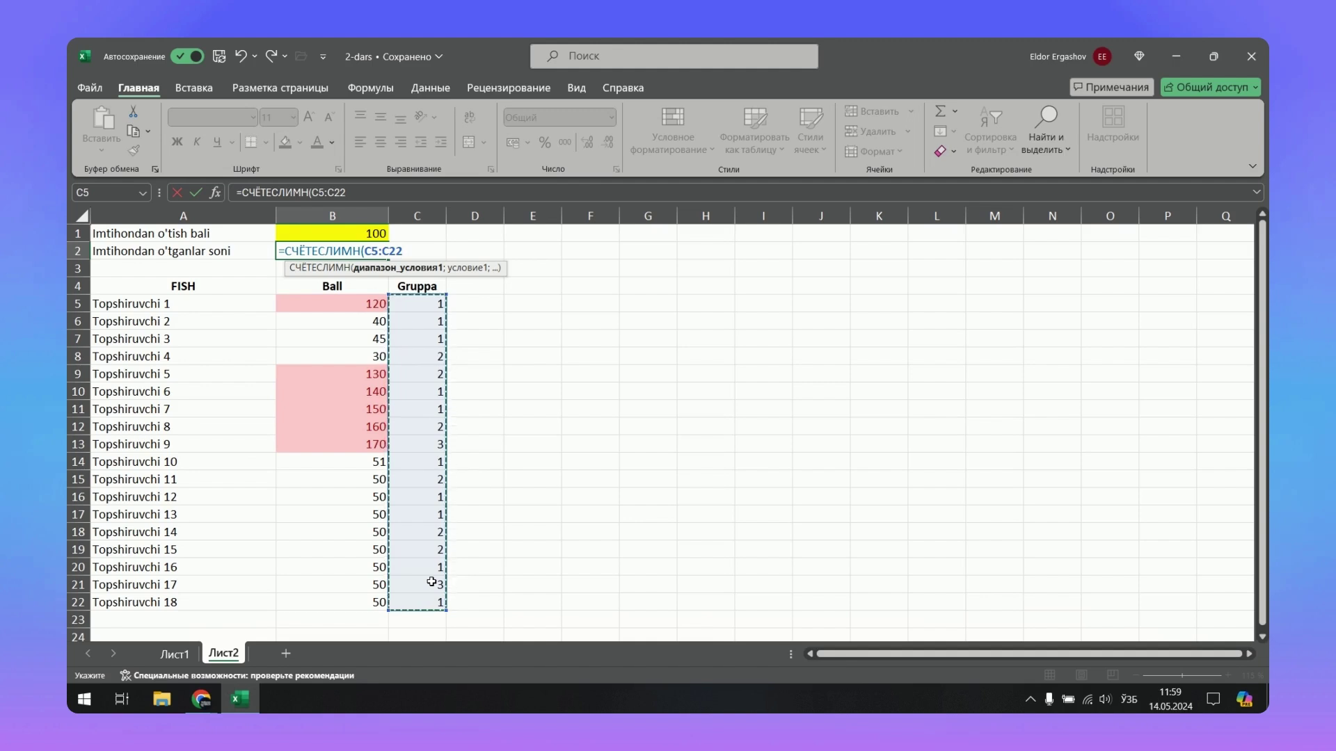
pyautogui.hotkey('alt', 'shift')
pyautogui.write('ж')
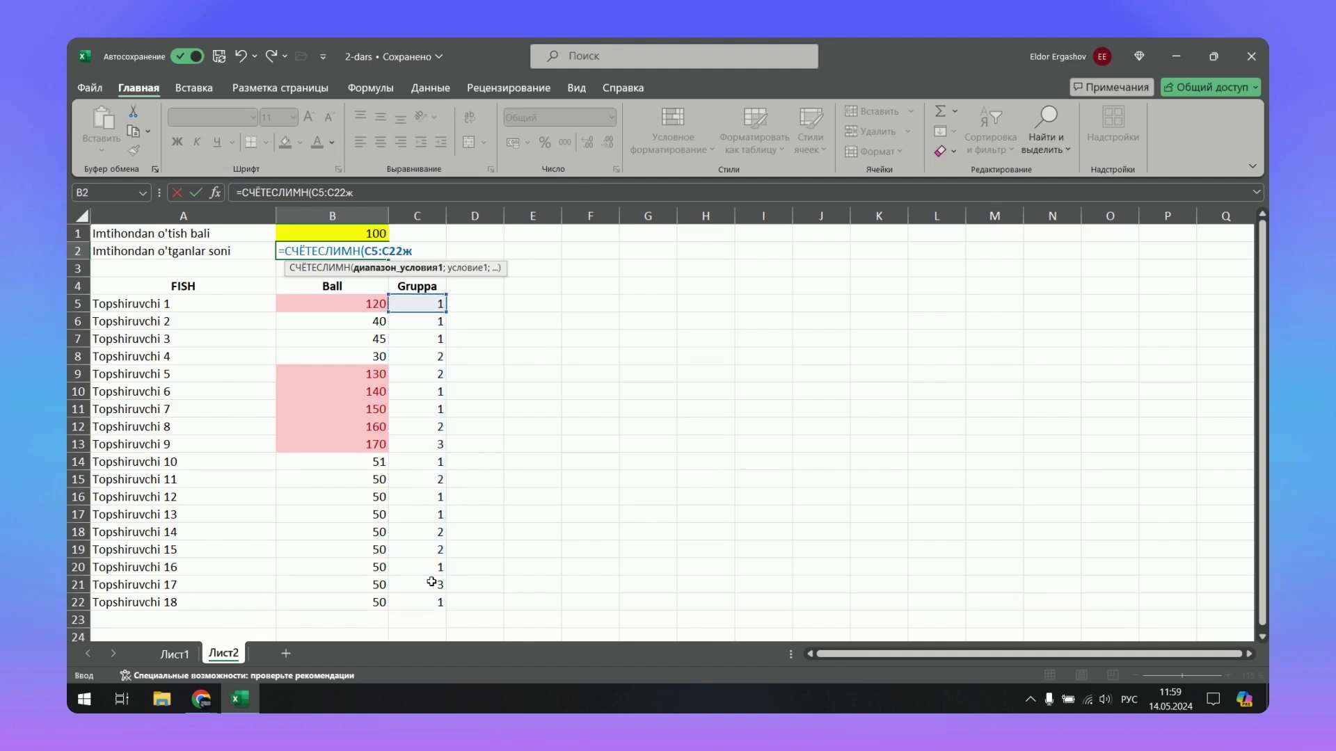
pyautogui.press('BackSpace')
pyautogui.hotkey('alt', 'shift')
pyautogui.write(';1')
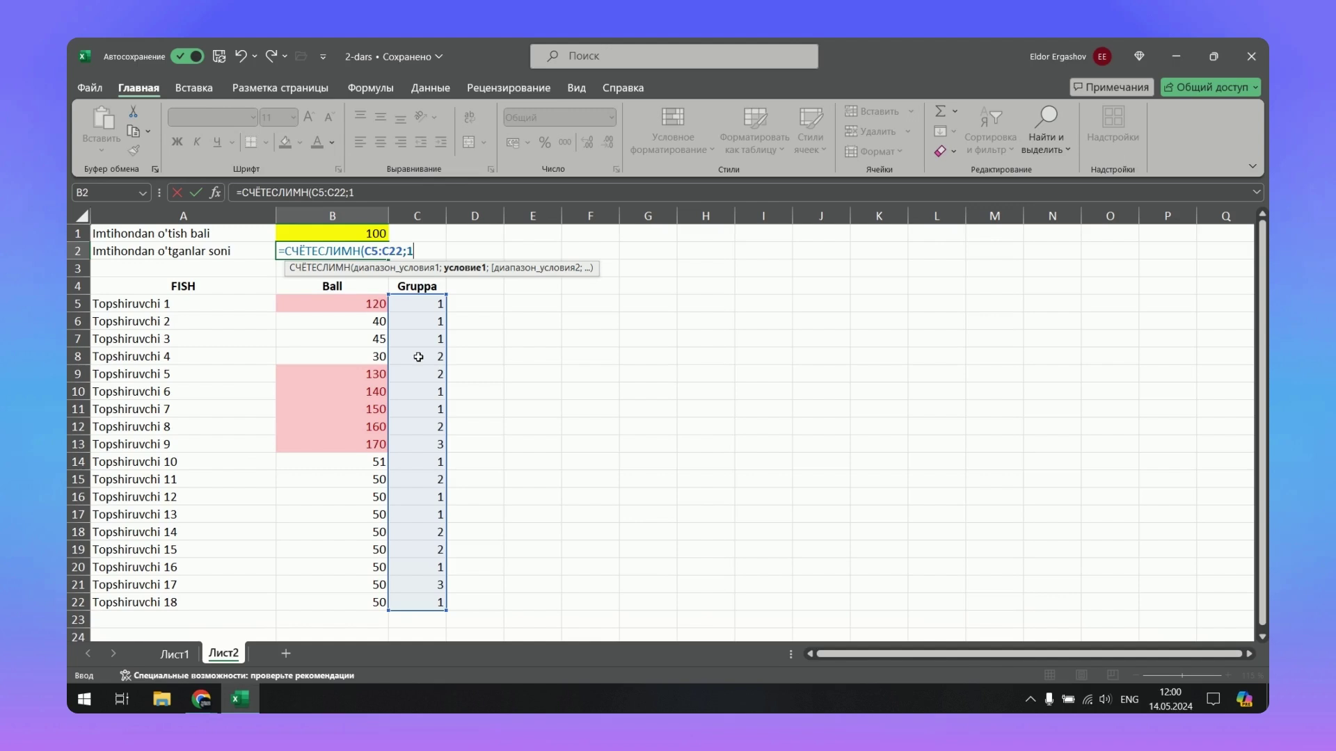
# Complete =СЧЁТЕСЛИМН(C5:C22;1;B5:B22;">"&B1) with group 1 and scores above B1.
pyautogui.write(';')
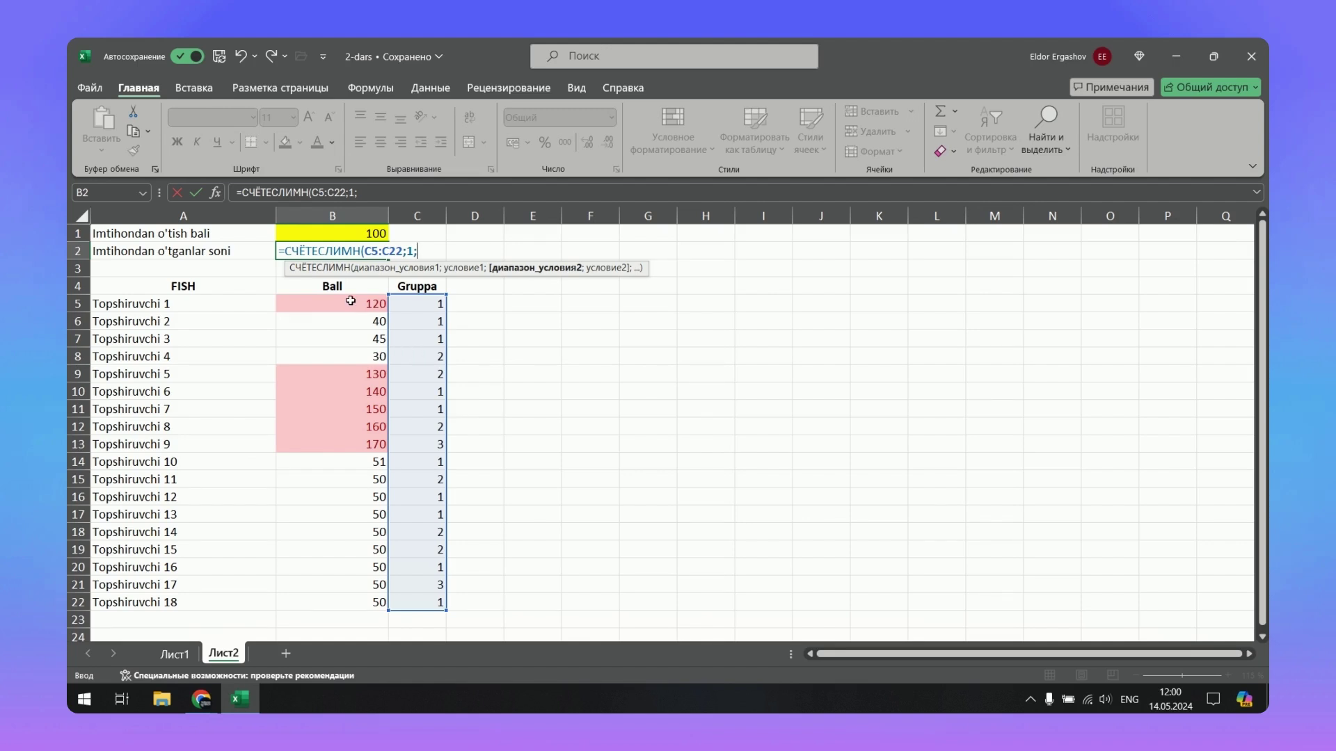
pyautogui.moveTo(351, 300); pyautogui.dragTo(343, 603)
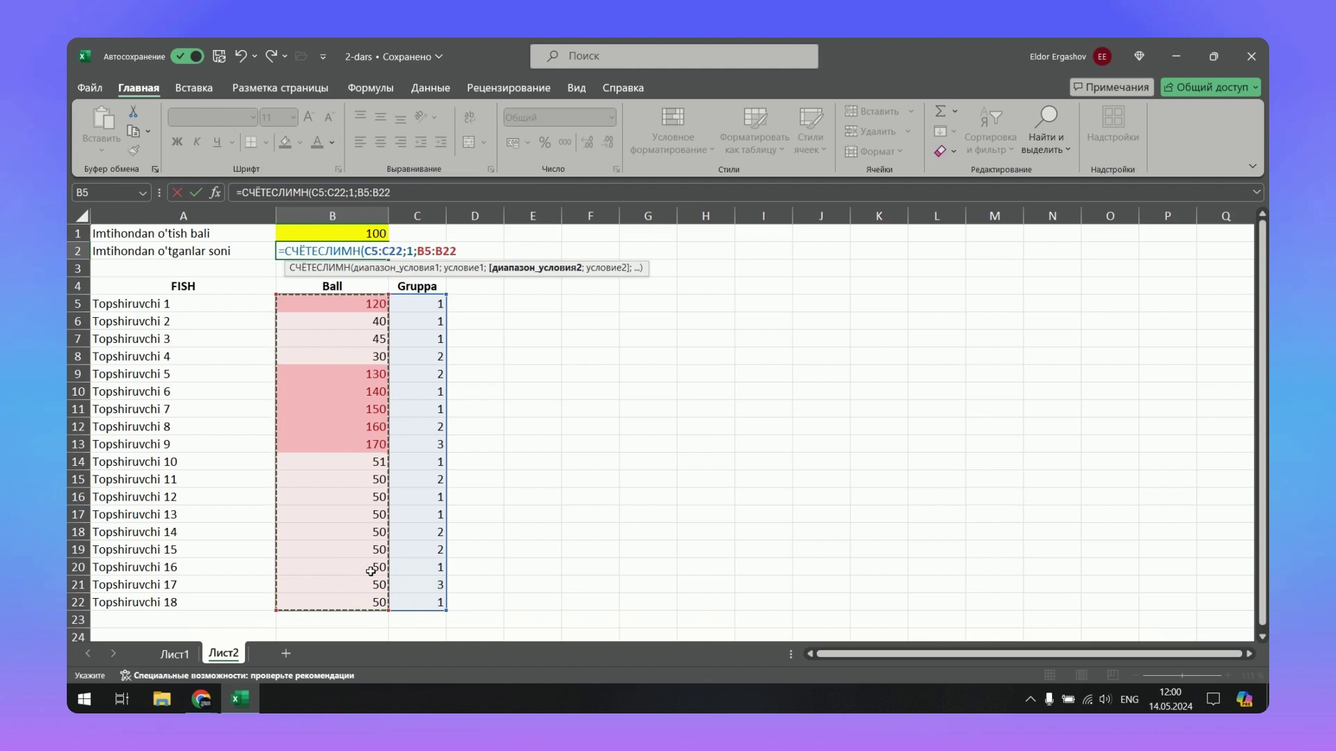
pyautogui.write(';')
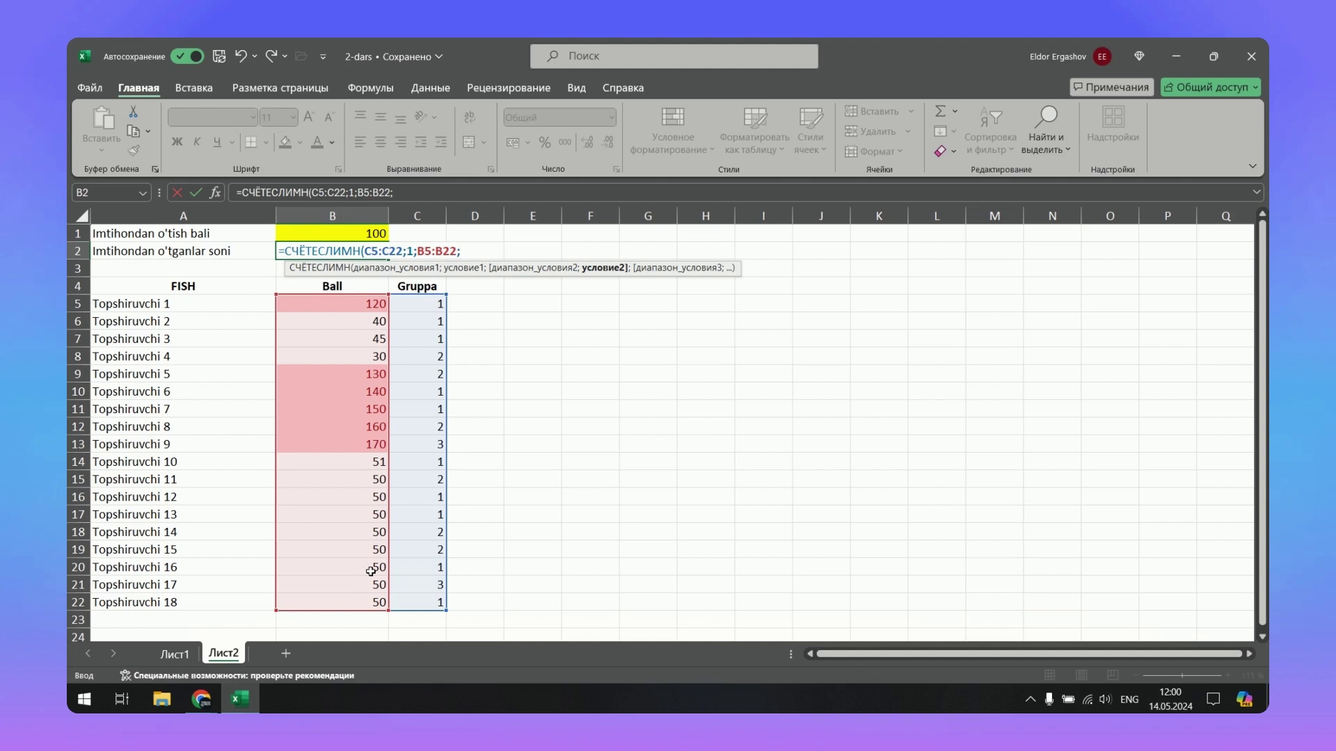
pyautogui.write('"')
pyautogui.write('>"')
pyautogui.write('&')
pyautogui.click(368, 232)
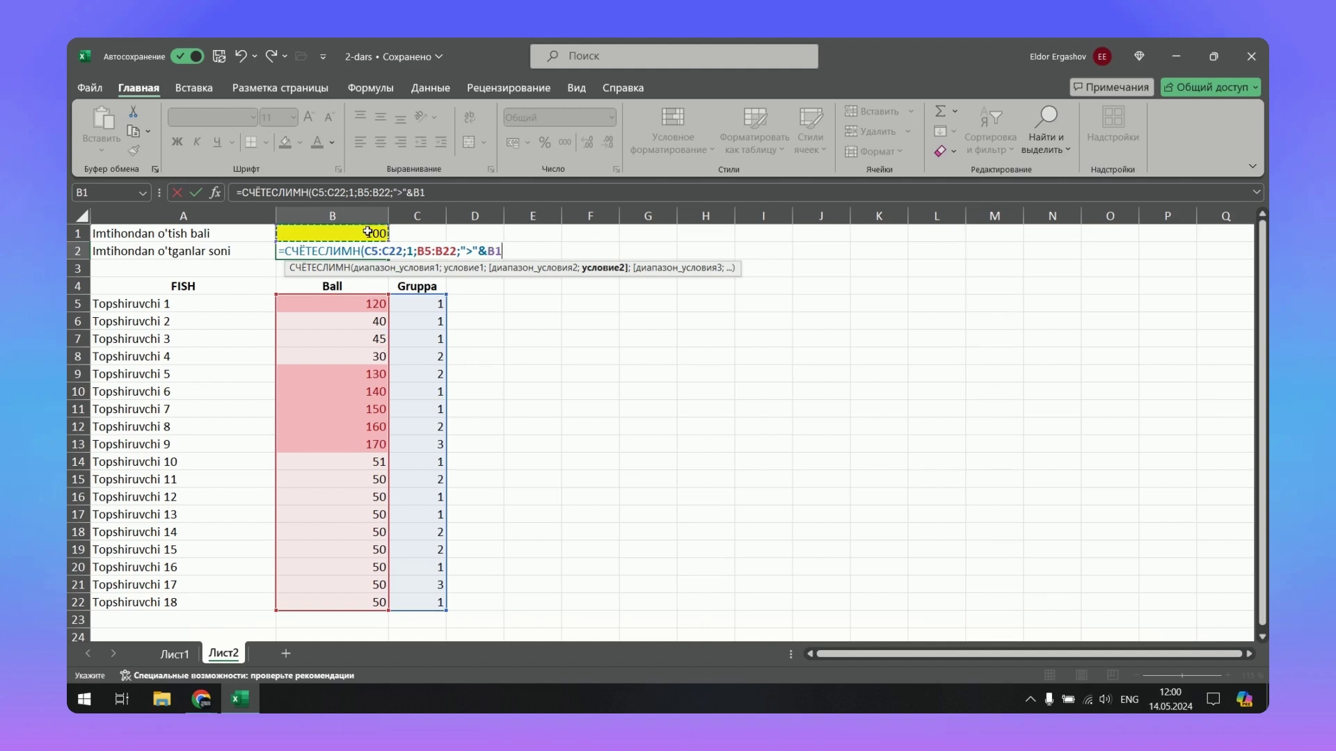
pyautogui.write(')')
pyautogui.press('Return')
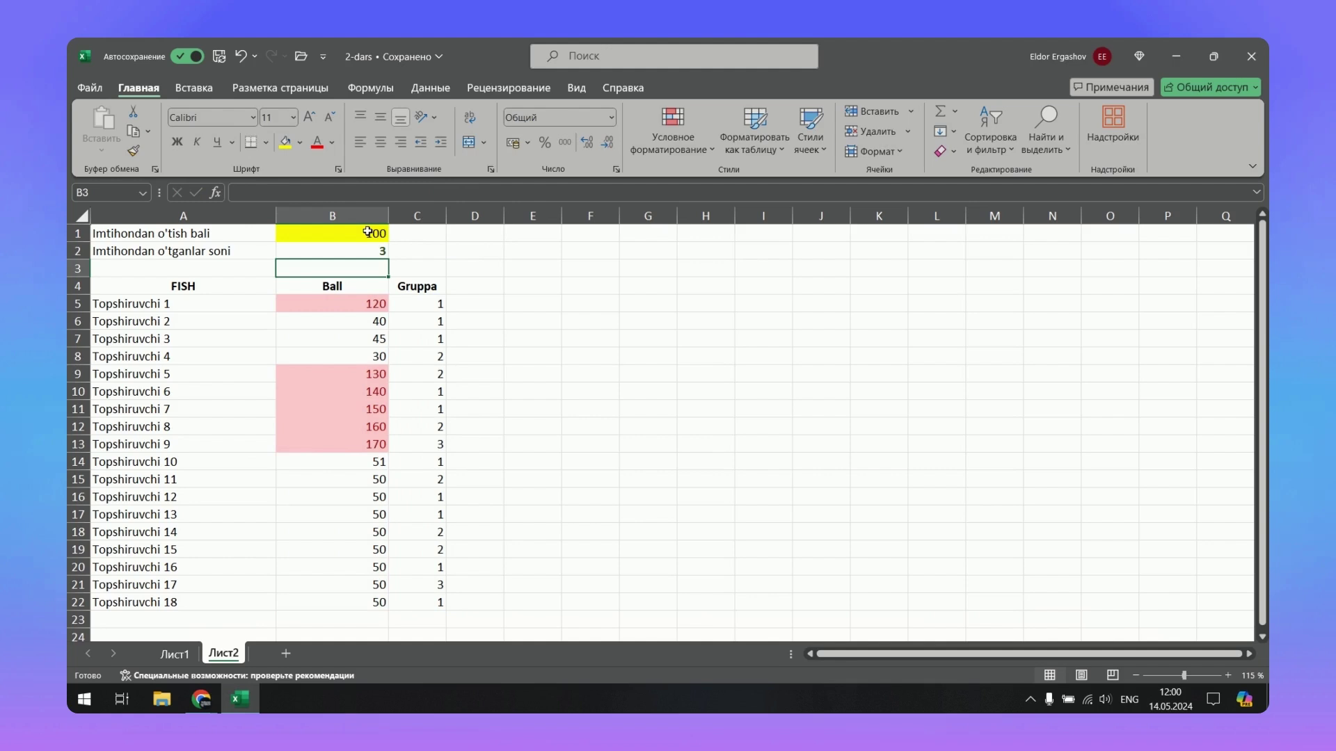
# Turn on filtering and filter the Gruppa column to show only group 1.
pyautogui.click(372, 254)
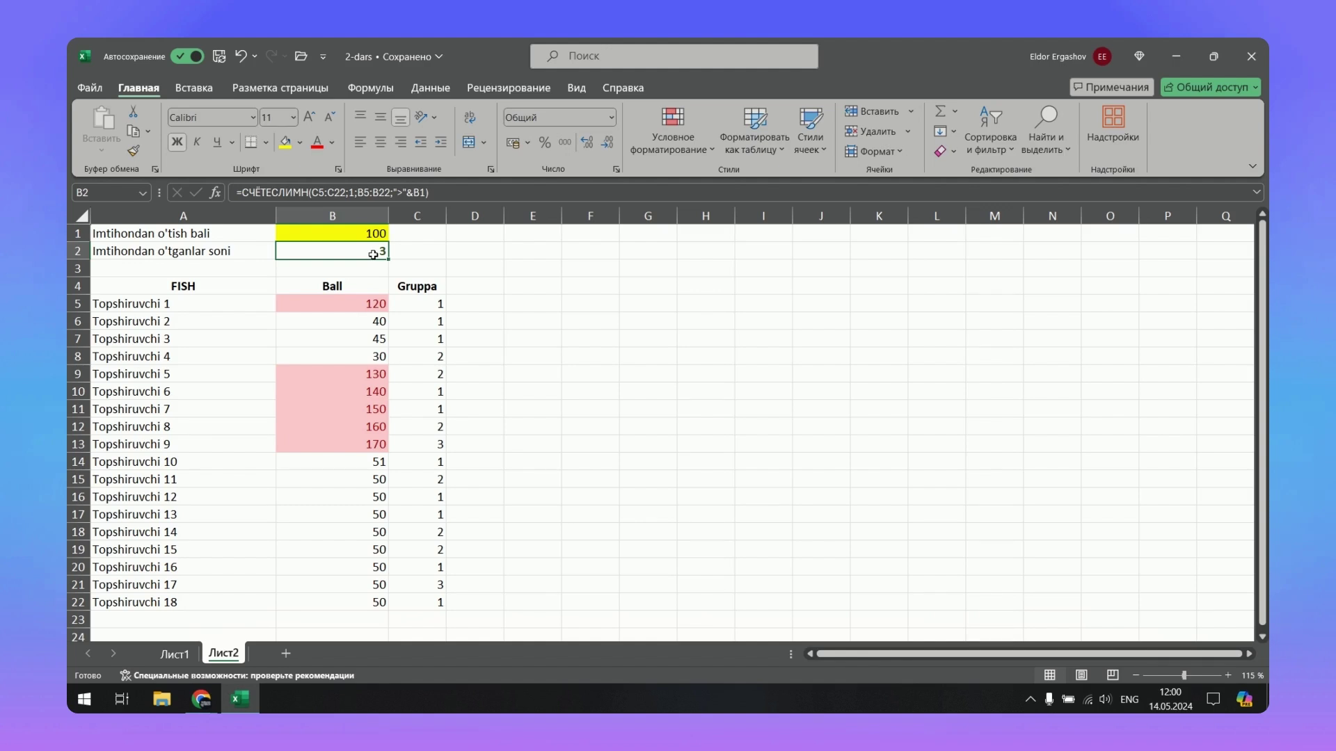
pyautogui.click(367, 282)
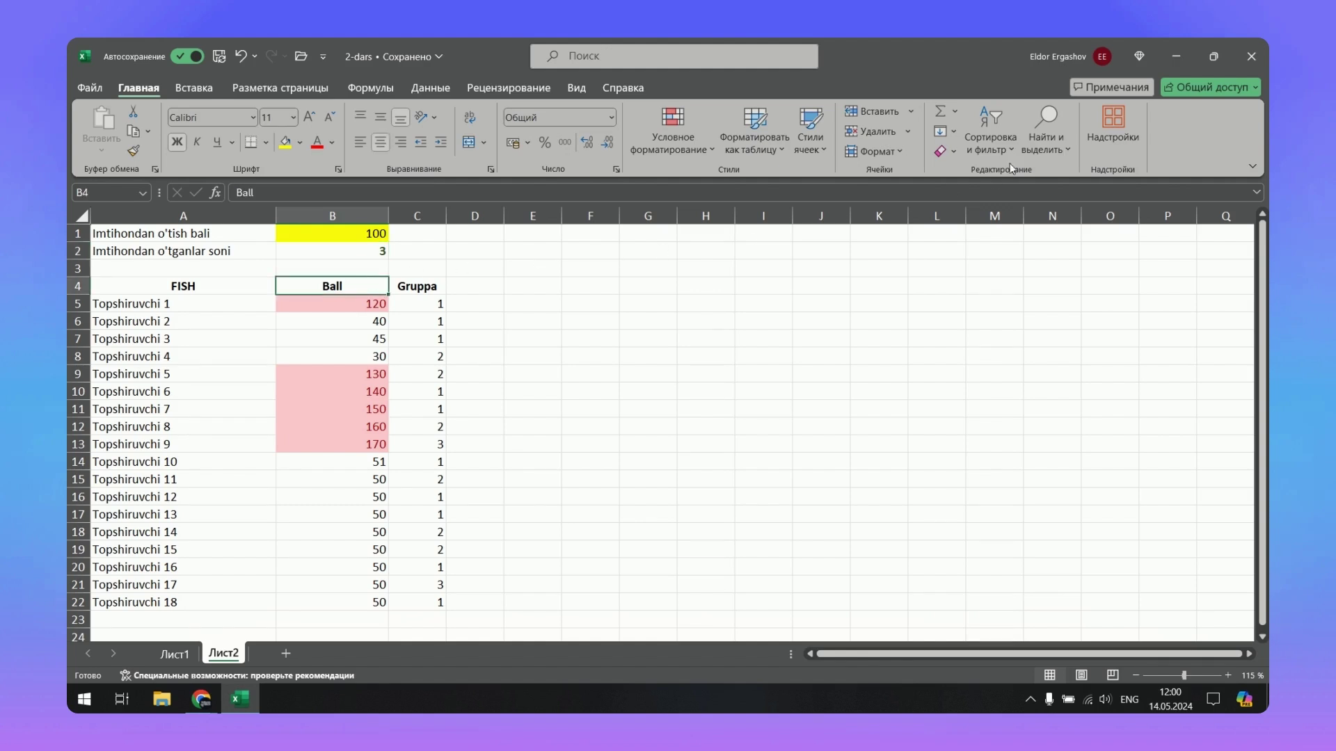
pyautogui.click(1010, 138)
pyautogui.click(1002, 244)
pyautogui.click(439, 287)
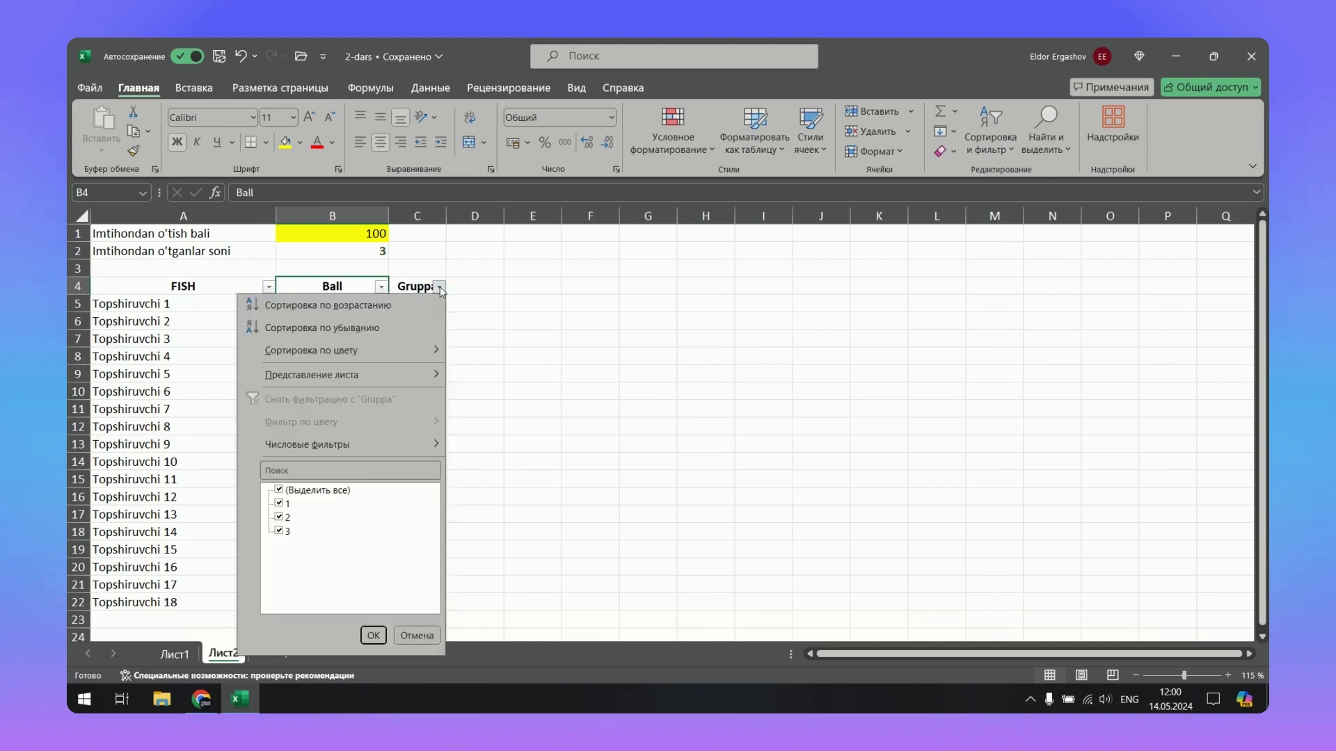
pyautogui.click(279, 517)
pyautogui.click(279, 531)
pyautogui.click(373, 636)
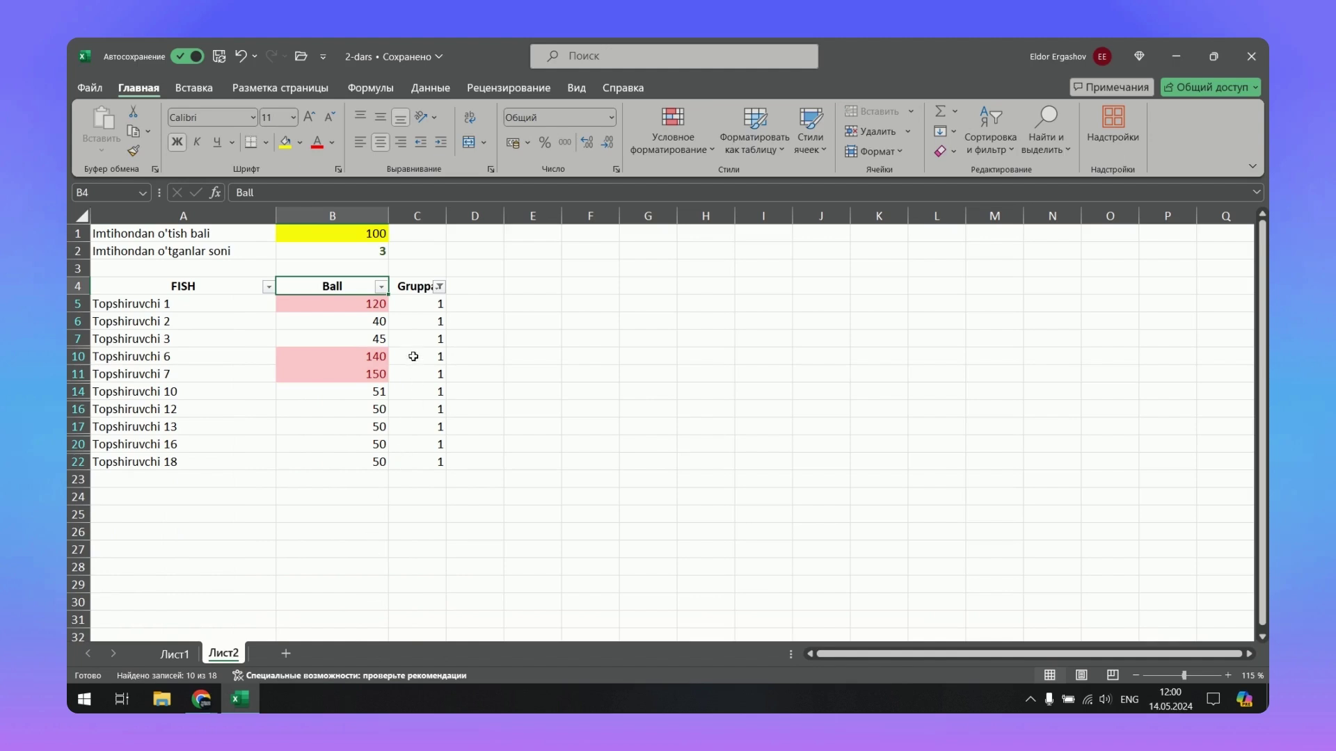
# Check the three group-1 scores above 100 against B2's count of 3.
pyautogui.click(363, 303)
pyautogui.click(364, 338)
pyautogui.click(364, 374)
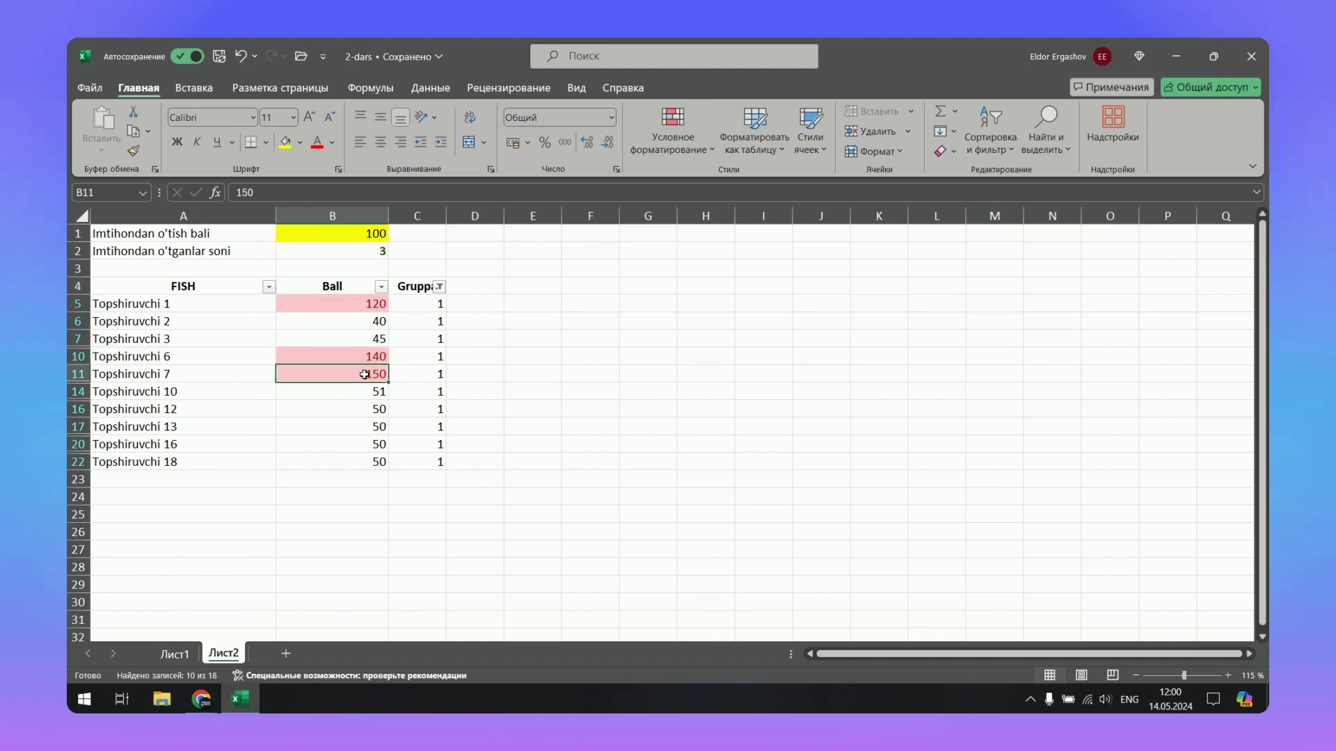
pyautogui.click(366, 255)
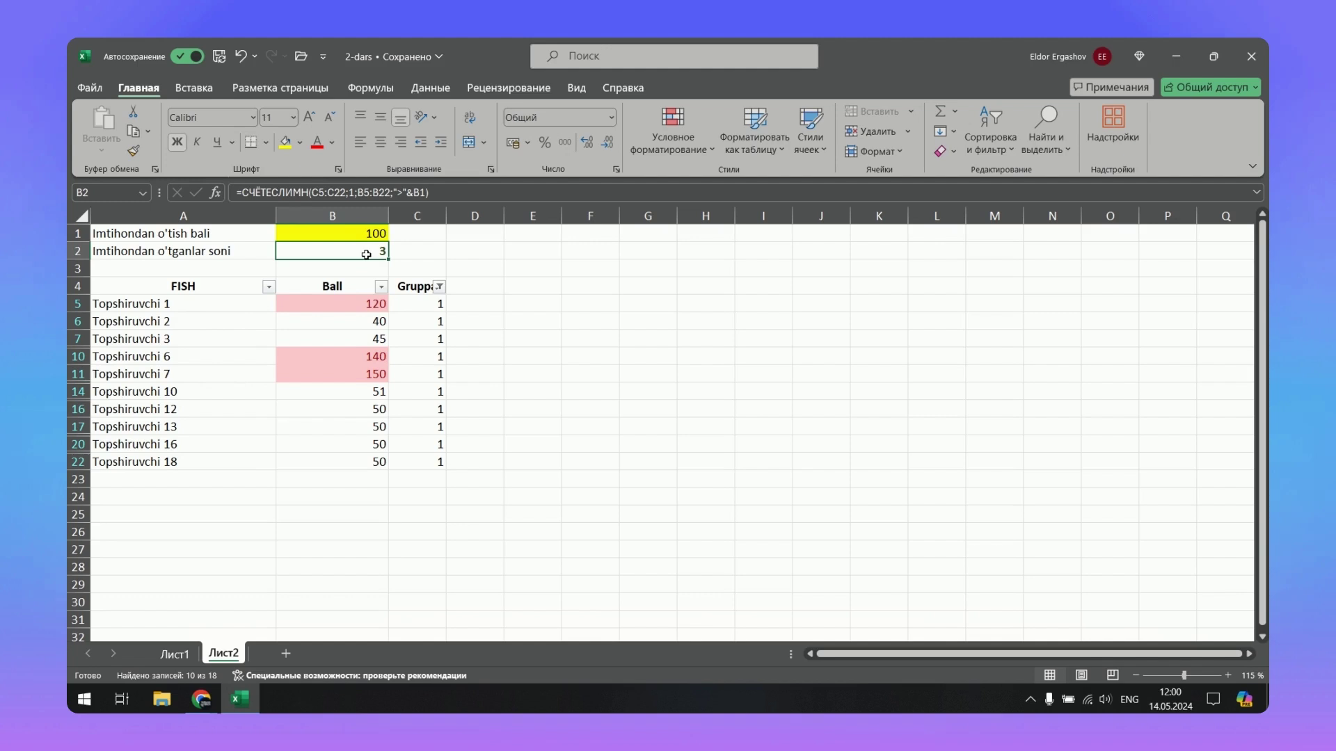